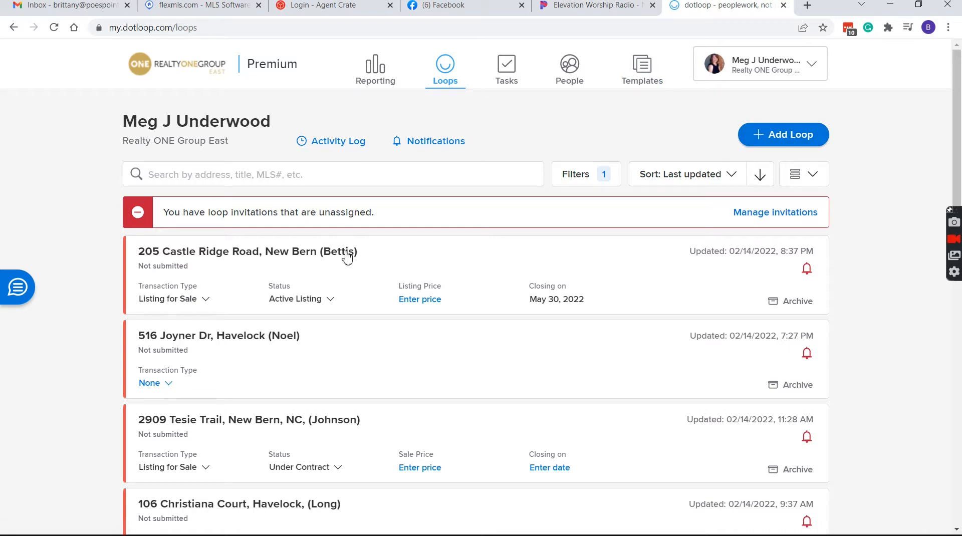
Search the loops for 'test' and open the 235 nottingham drive (test) loop
left_click(469, 174)
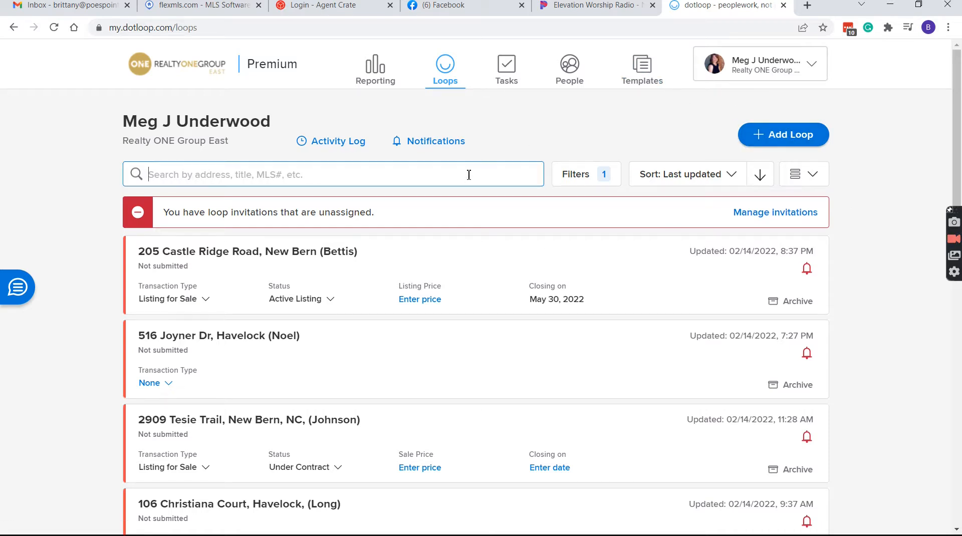
type("test")
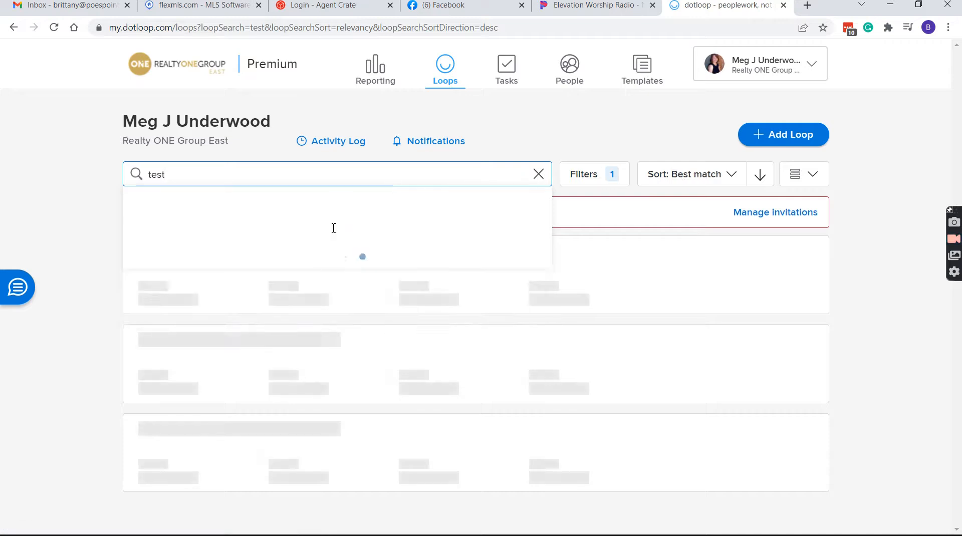
scroll(269, 294, "down", 1)
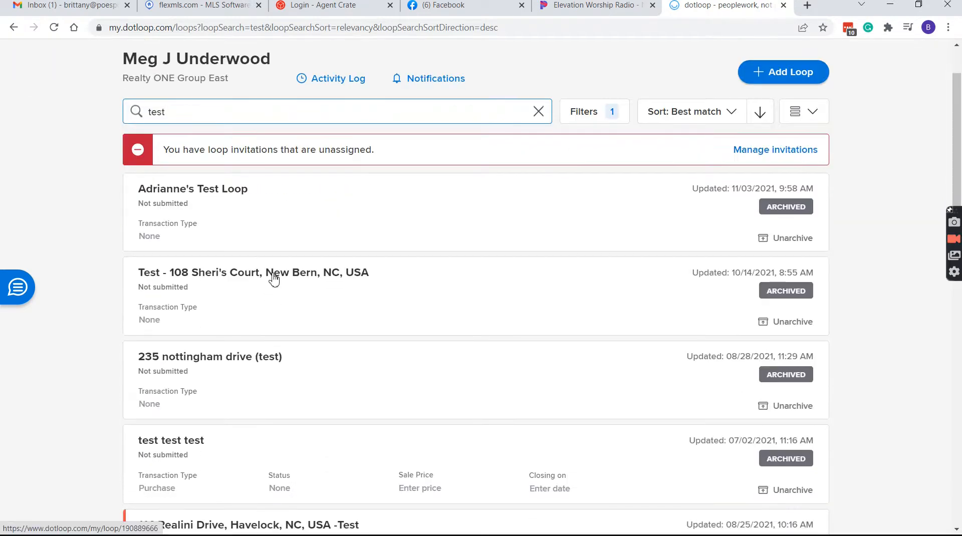
left_click(231, 365)
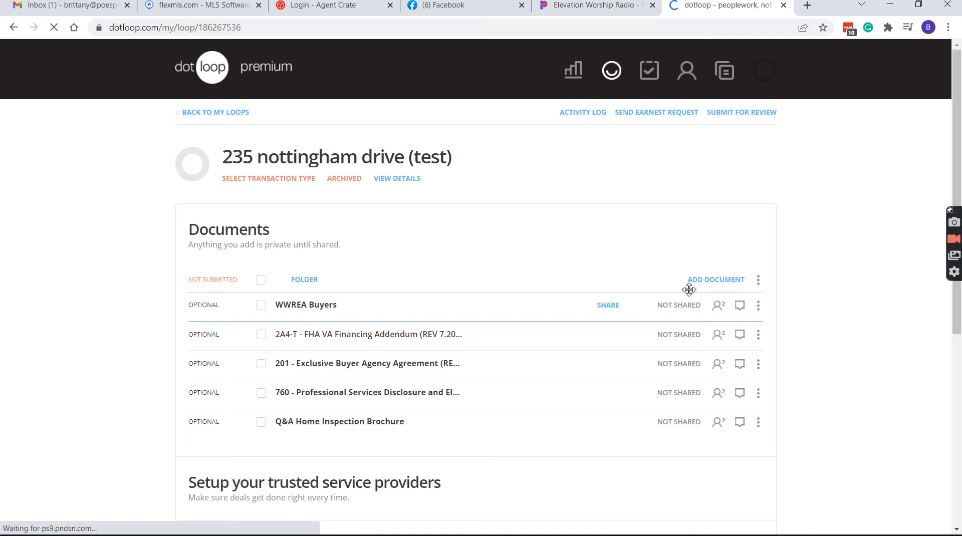
Archive the buyer documents folder, add a New Folder, and choose to fill it from templates
left_click(758, 279)
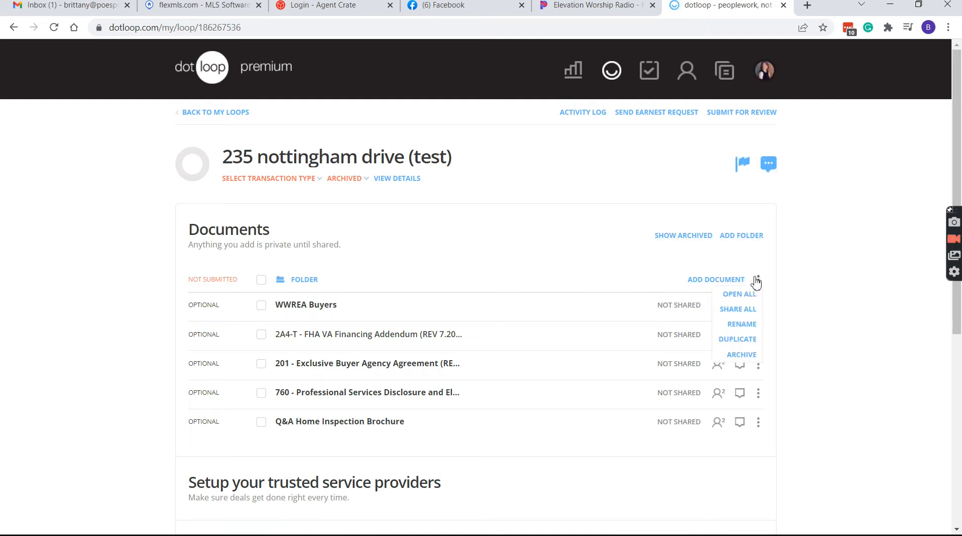
left_click(755, 354)
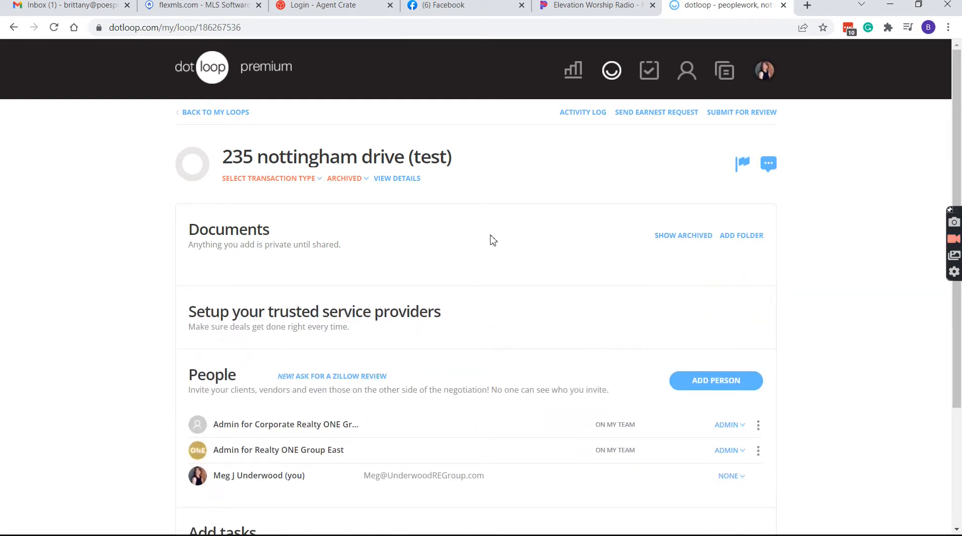
left_click(756, 240)
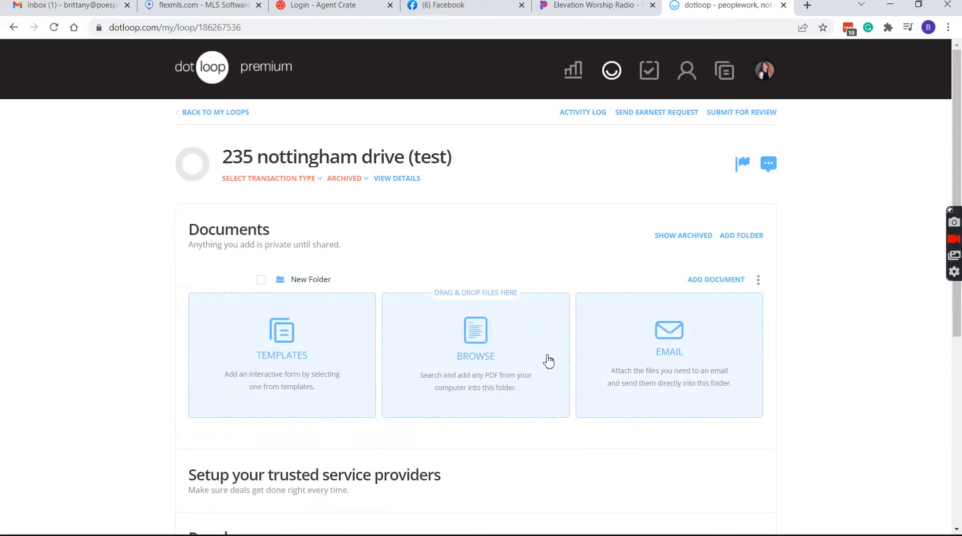
left_click(299, 343)
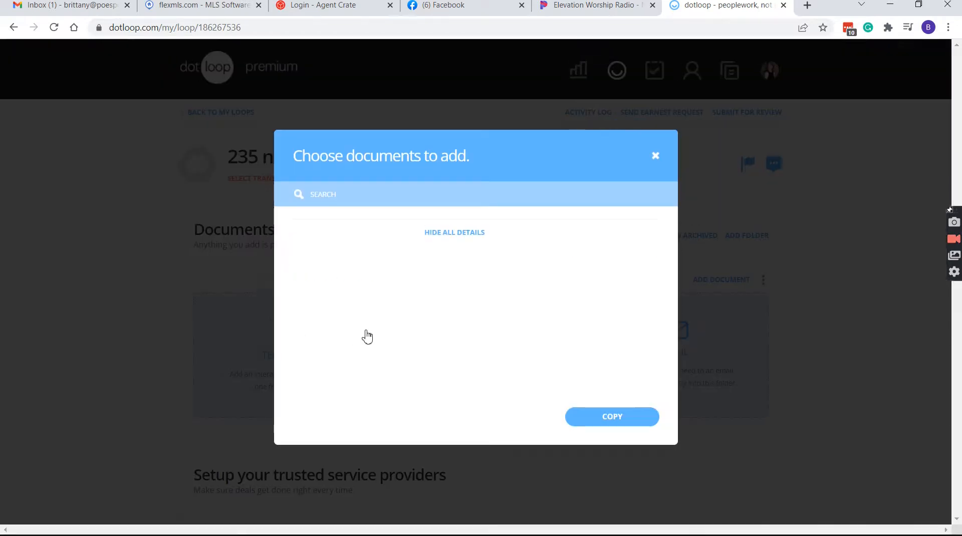
Look through the template folders, including ROGE LISTING DOCUMENTS, then close the picker without adding any
scroll(397, 275, "down", 3)
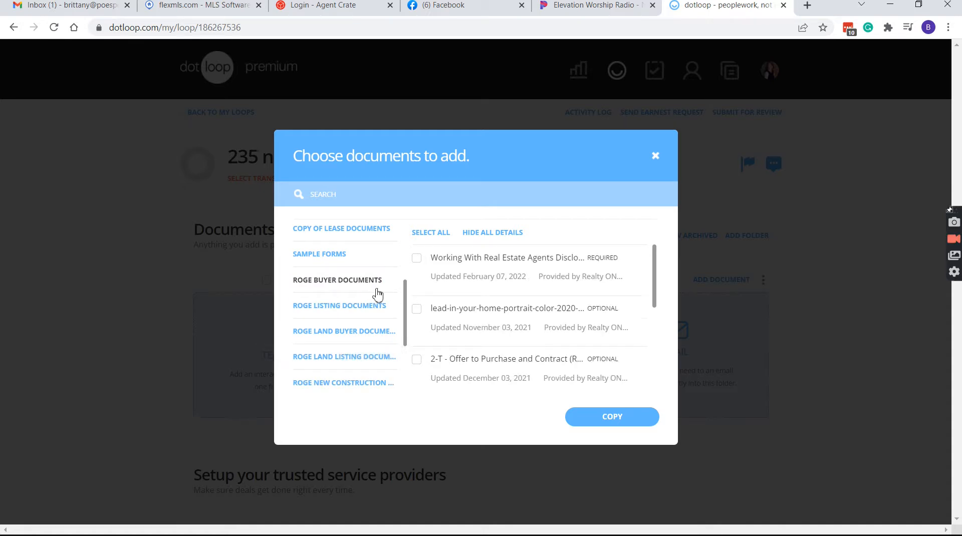
scroll(438, 326, "down", 5)
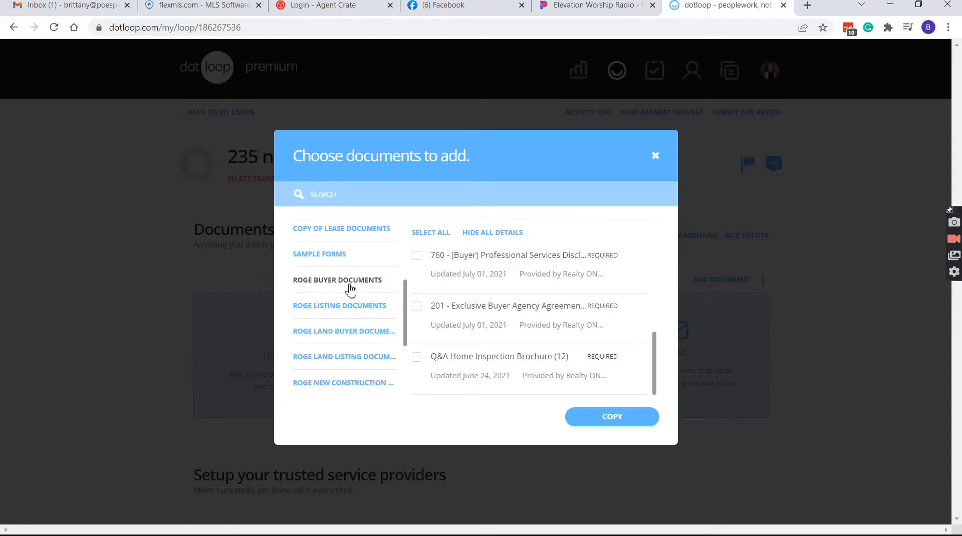
left_click(362, 314)
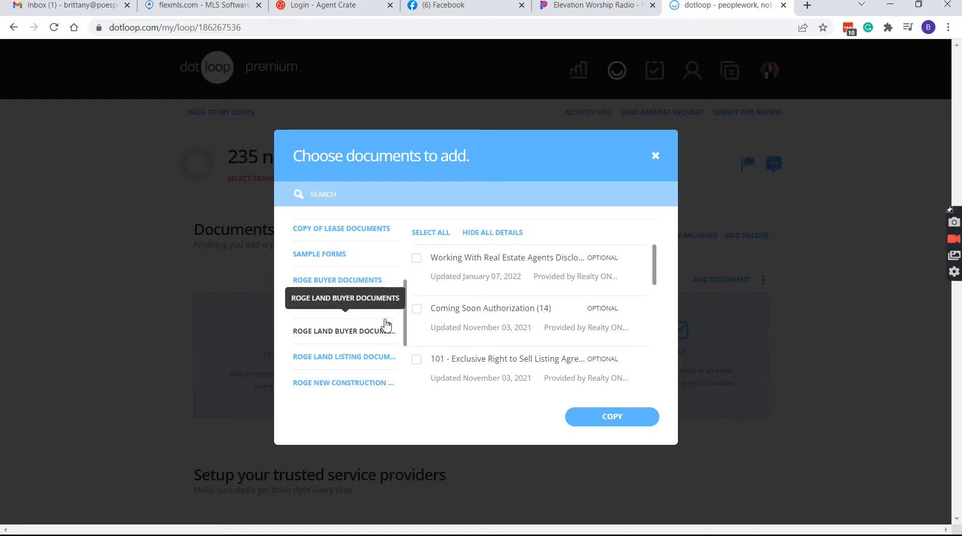
scroll(331, 330, "up", 3)
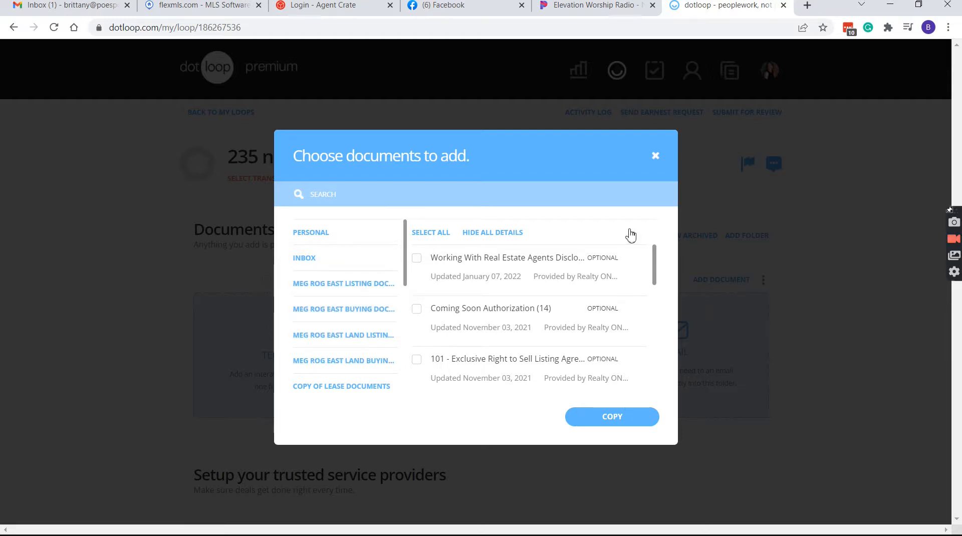
left_click(655, 156)
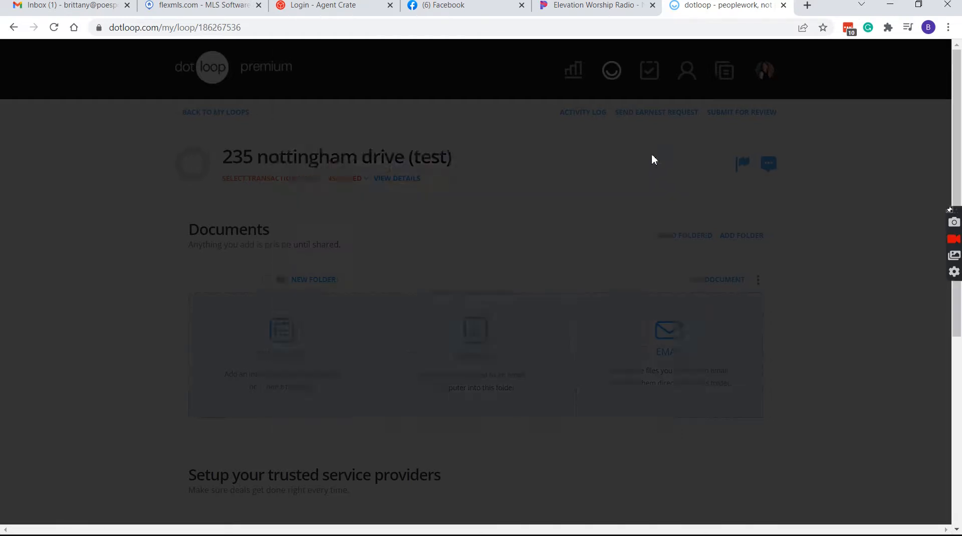
Create a new empty folder named Test Template 1 in the Templates library
left_click(734, 86)
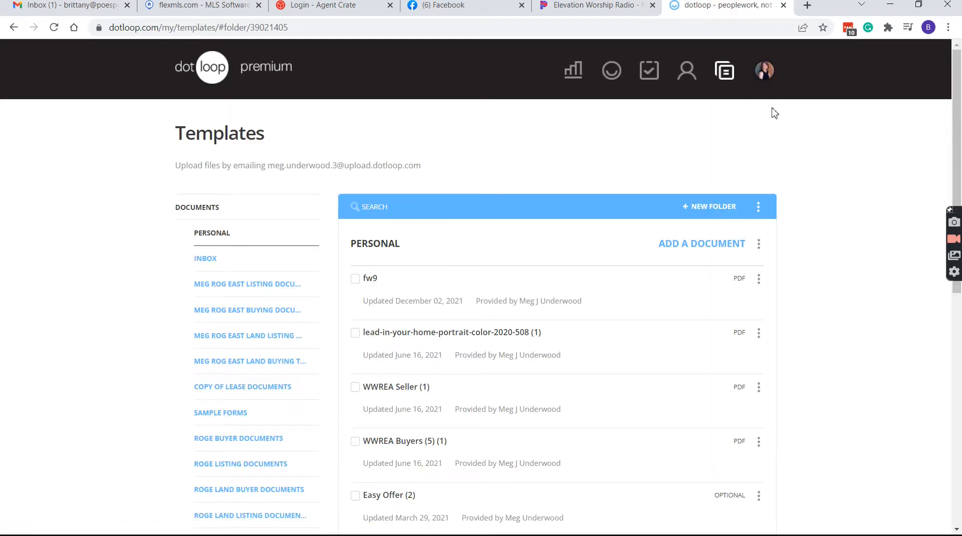
scroll(426, 215, "down", 1)
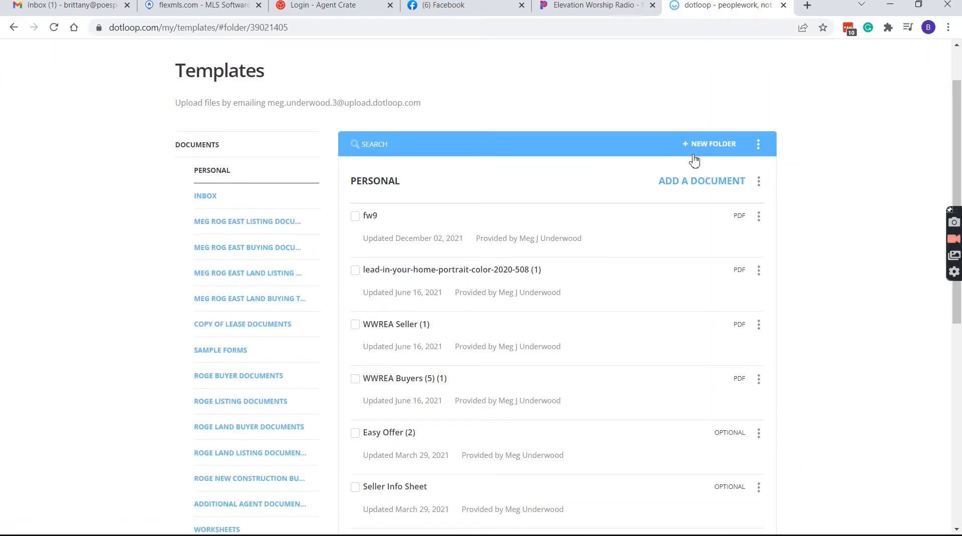
left_click(722, 147)
type("test temaplate 1")
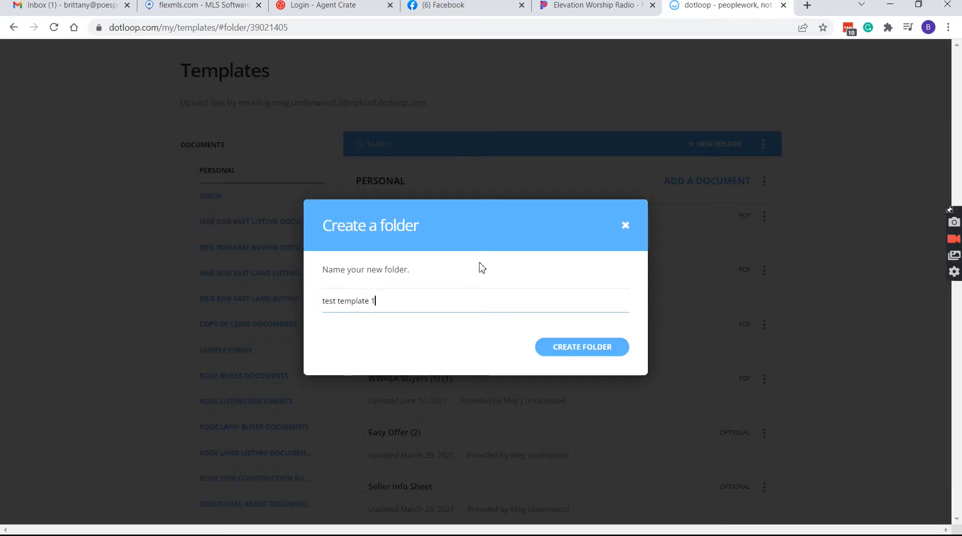
left_click(549, 357)
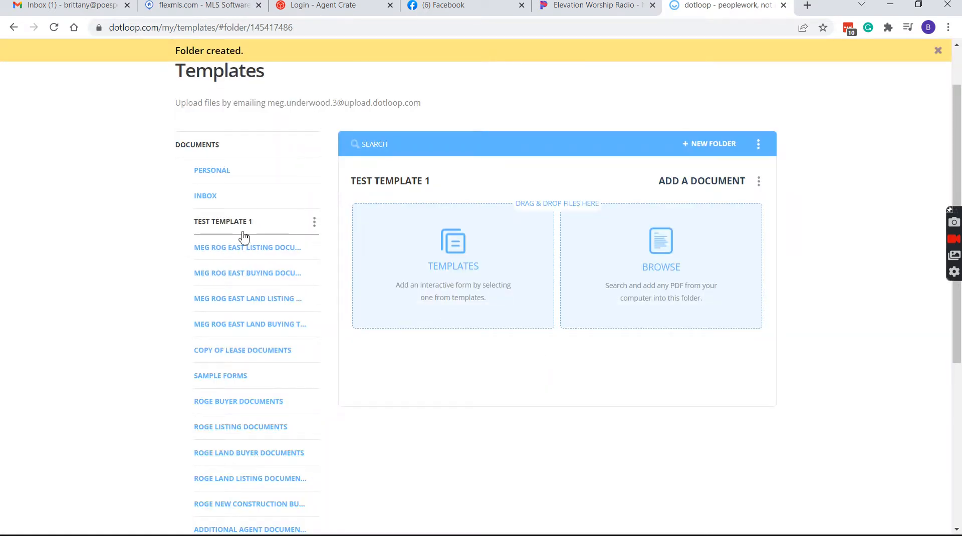
scroll(666, 200, "up", 1)
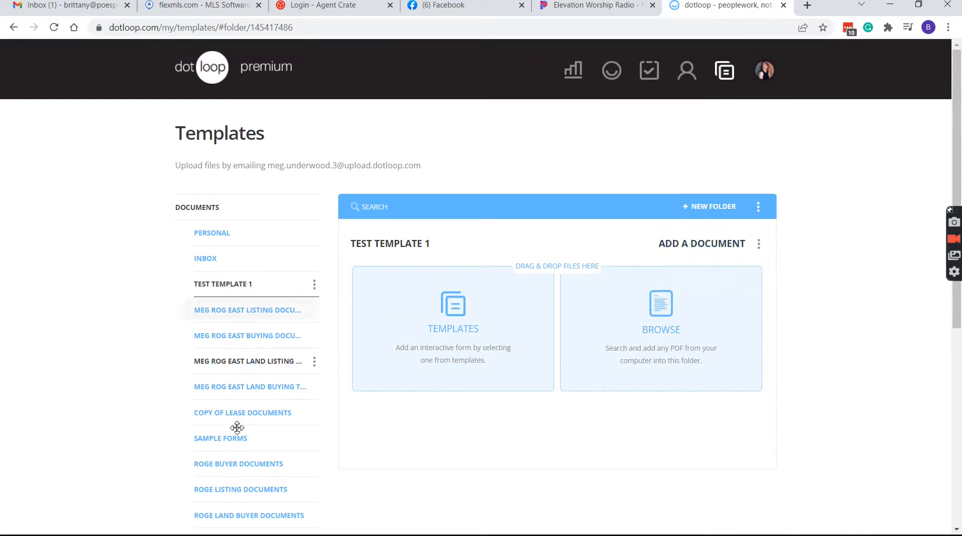
scroll(239, 428, "down", 1)
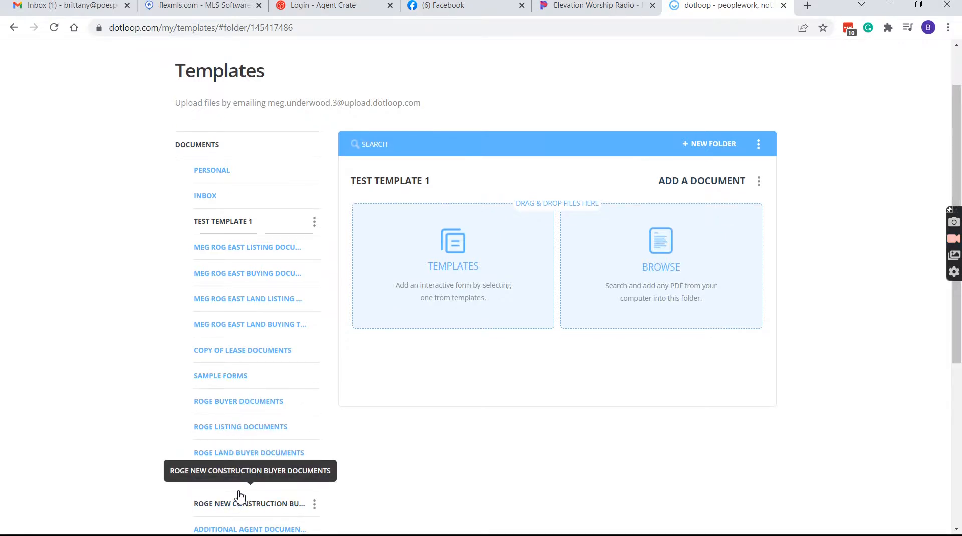
scroll(258, 436, "down", 1)
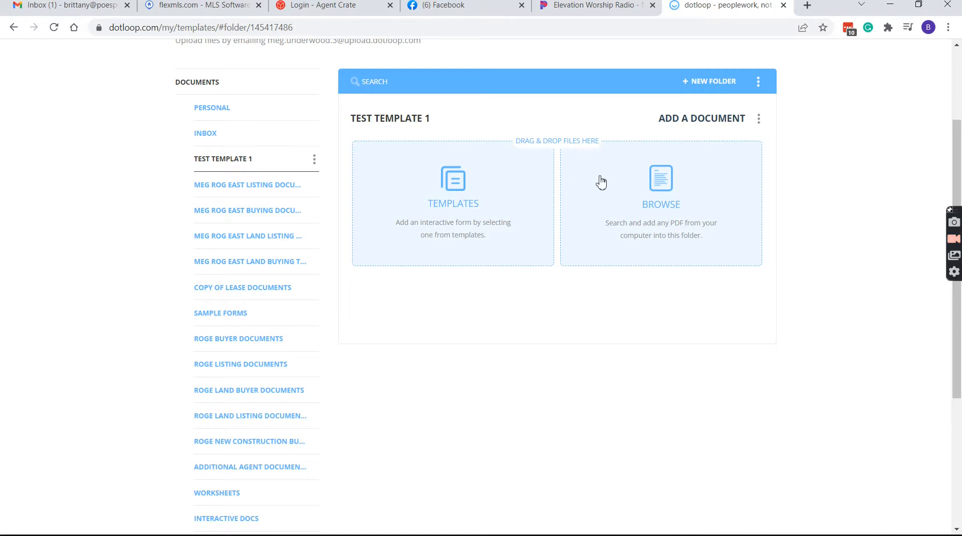
Browse the template folders, including 2021-2022 NCR INTERACTIVE DOCUMENTS, and search the documents for 'yer'
left_click(447, 201)
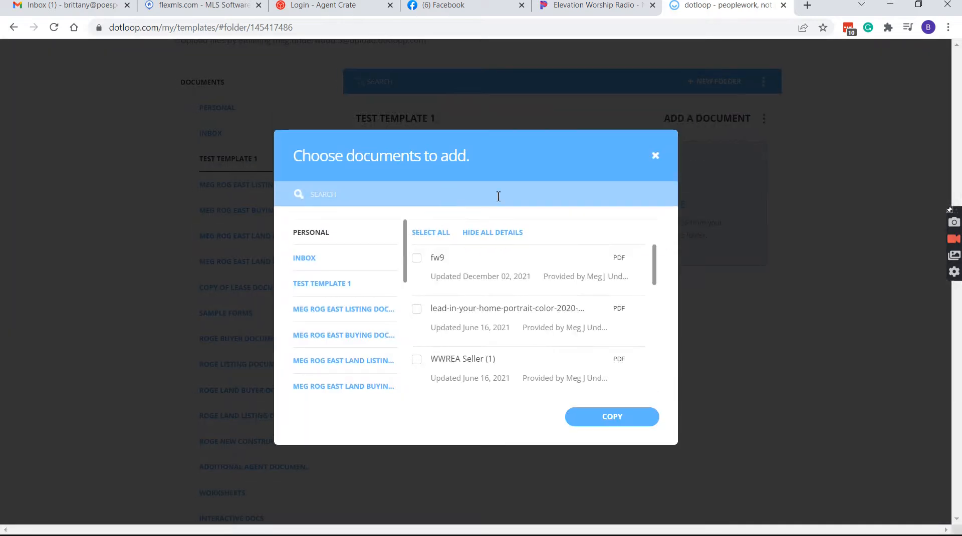
scroll(386, 300, "down", 2)
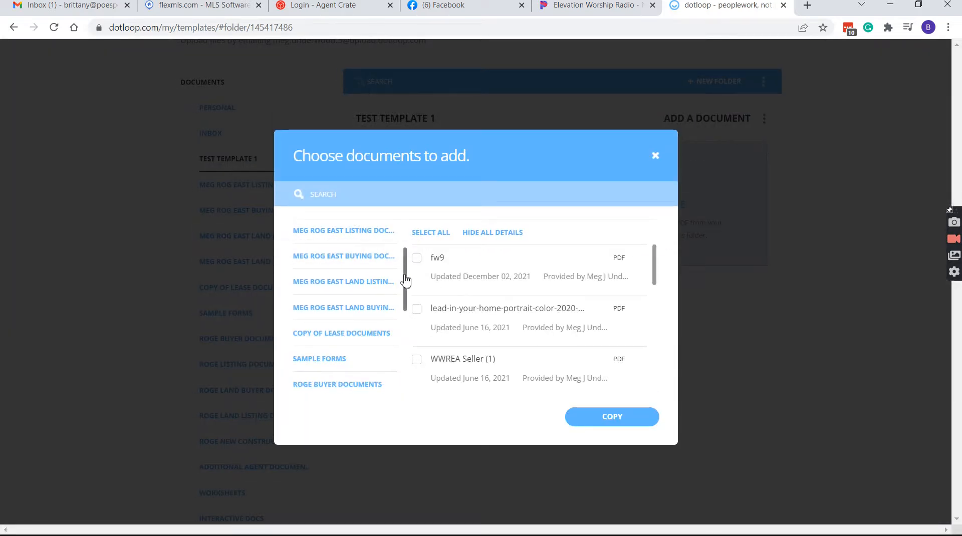
scroll(404, 266, "up", 2)
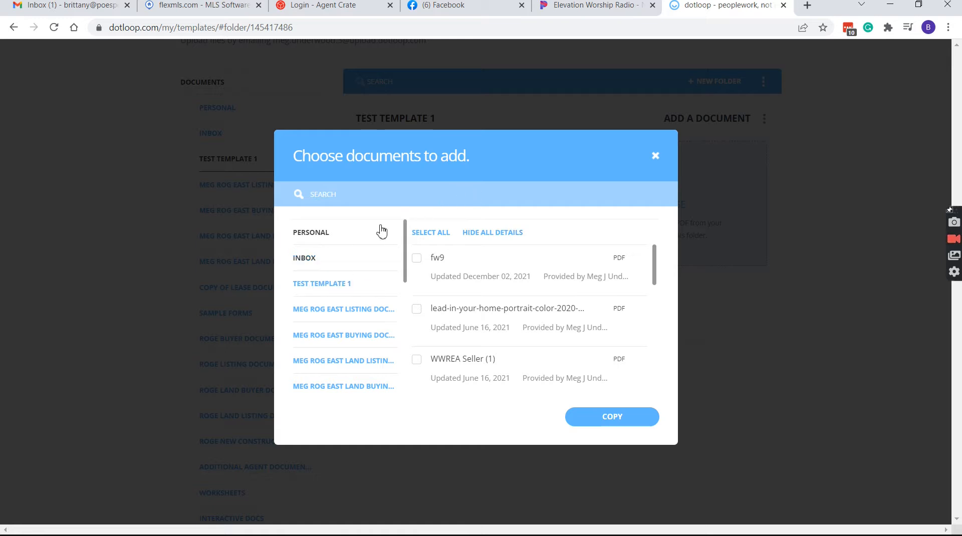
scroll(391, 300, "down", 5)
scroll(391, 306, "down", 3)
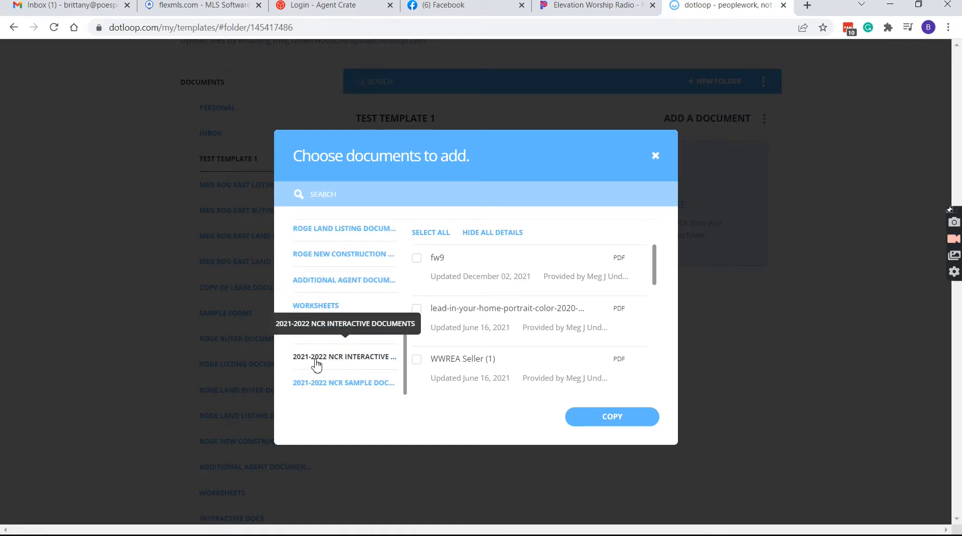
left_click(349, 362)
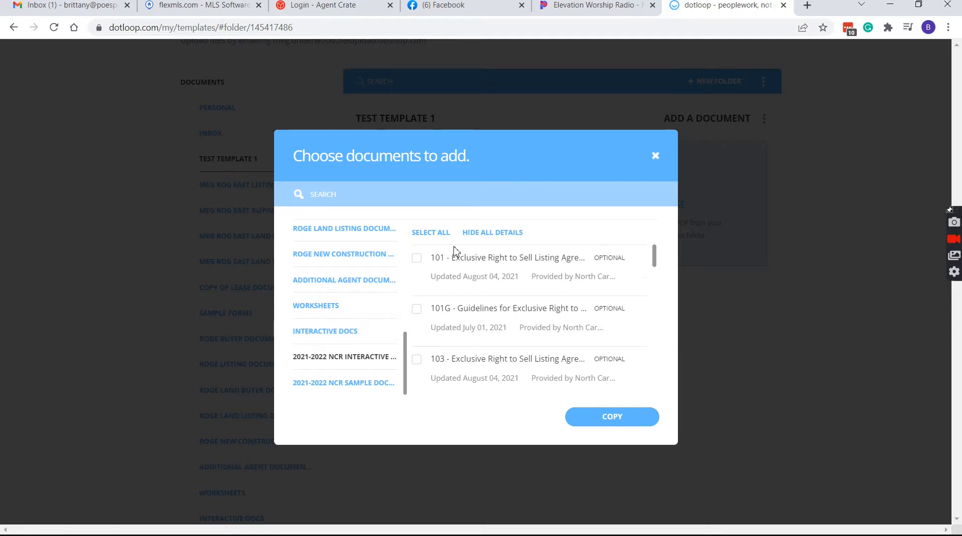
left_click(550, 194)
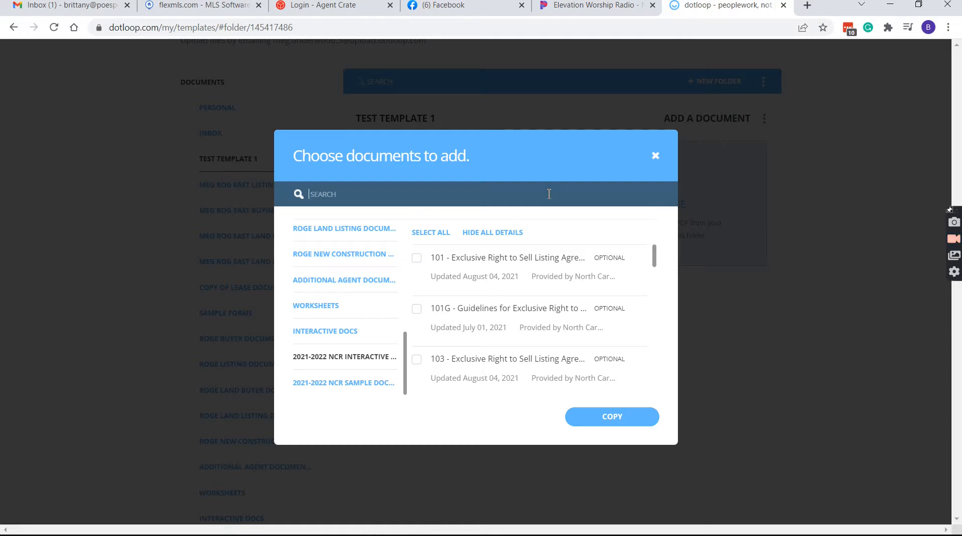
type("yer")
scroll(393, 320, "up", 5)
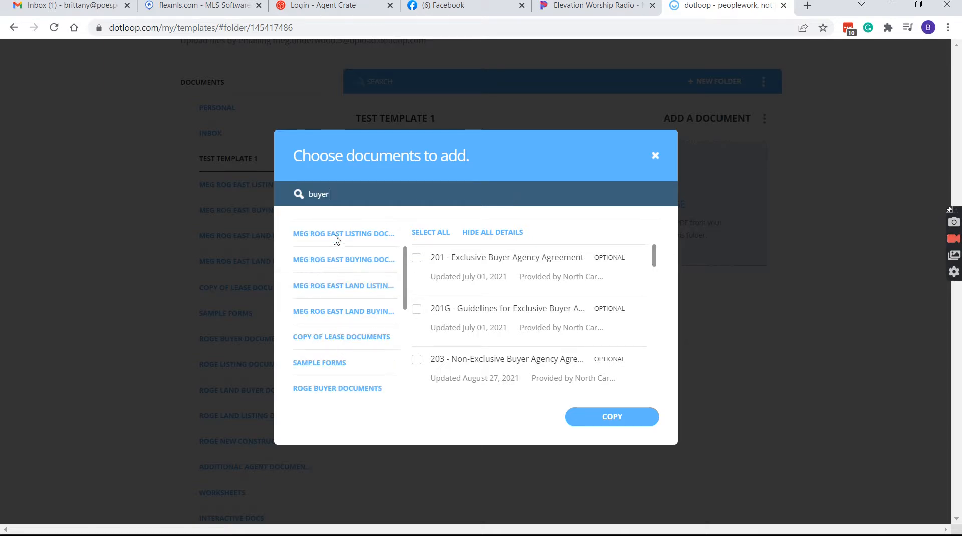
scroll(351, 311, "up", 2)
scroll(346, 338, "down", 2)
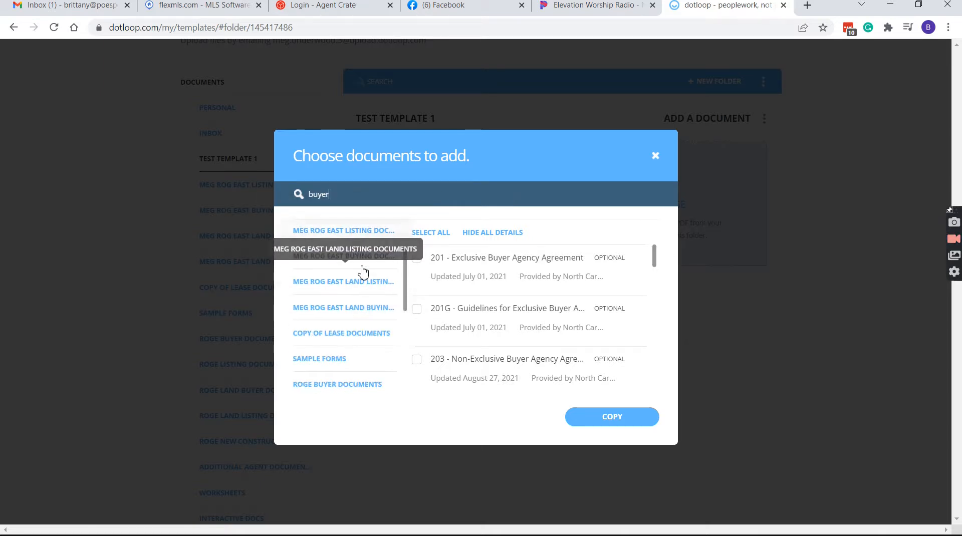
scroll(363, 296, "down", 3)
scroll(358, 319, "down", 3)
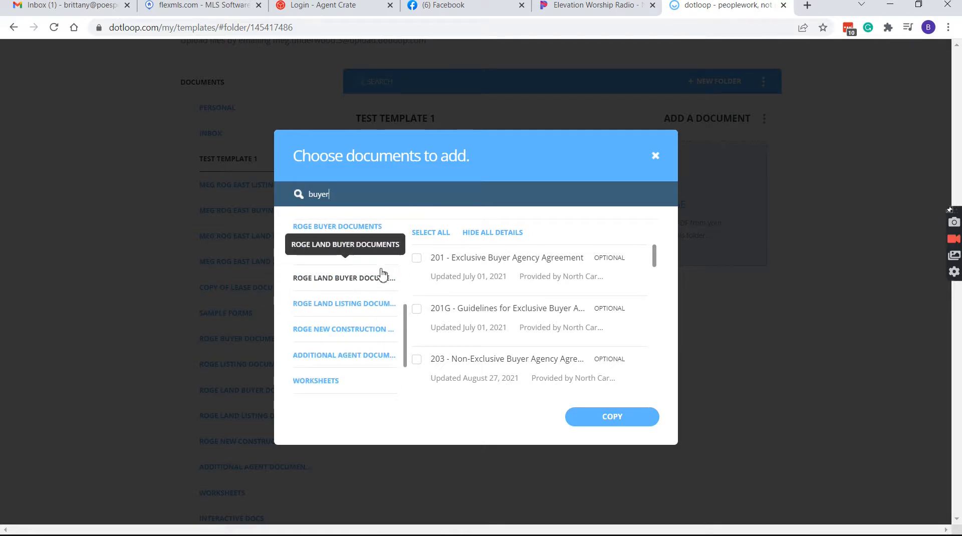
scroll(383, 276, "up", 3)
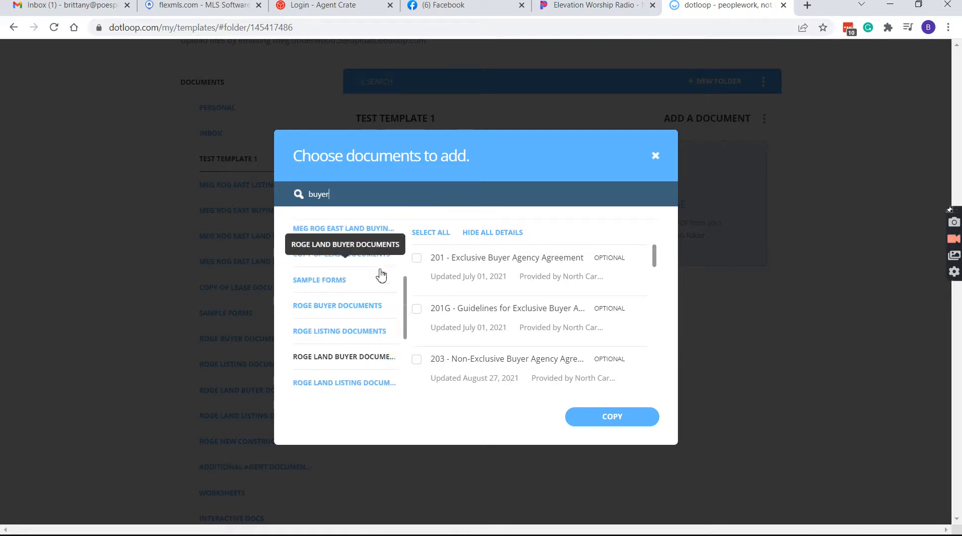
Copy all seven Roge Buyer Documents forms into Test Template 1 and dismiss the summary
left_click(325, 310)
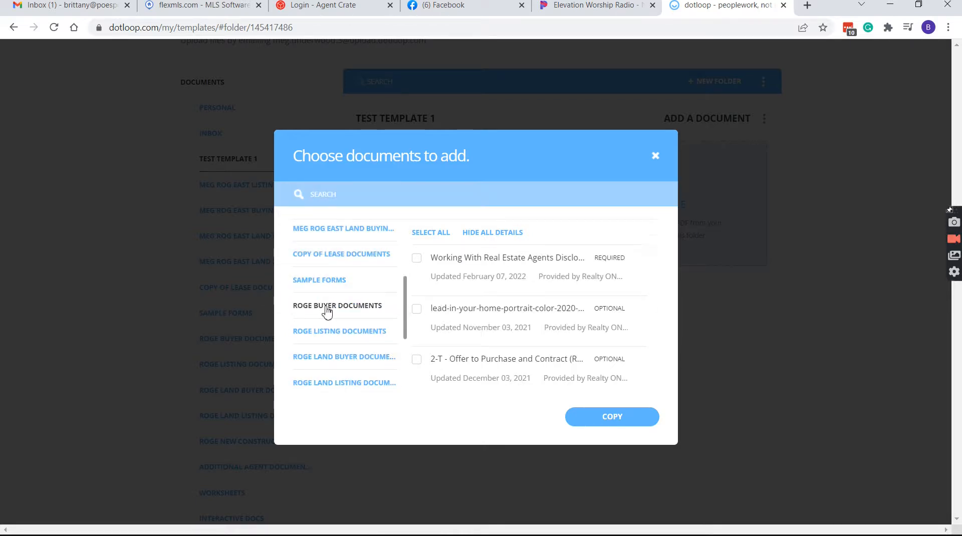
left_click(433, 235)
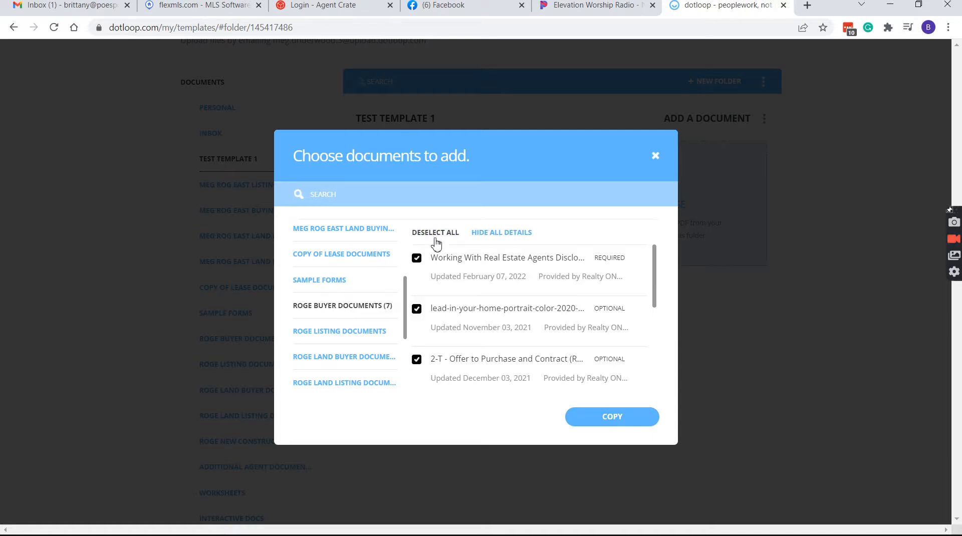
left_click(608, 419)
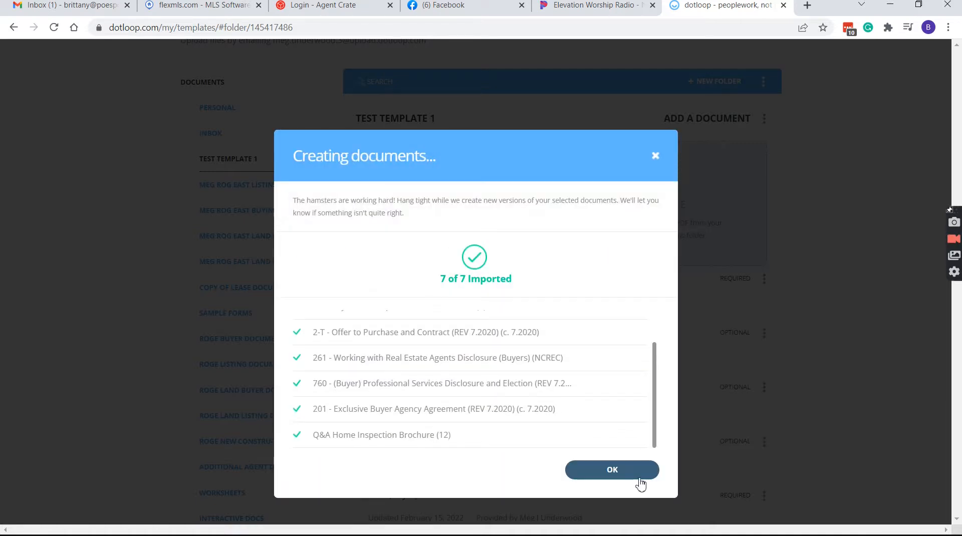
left_click(644, 480)
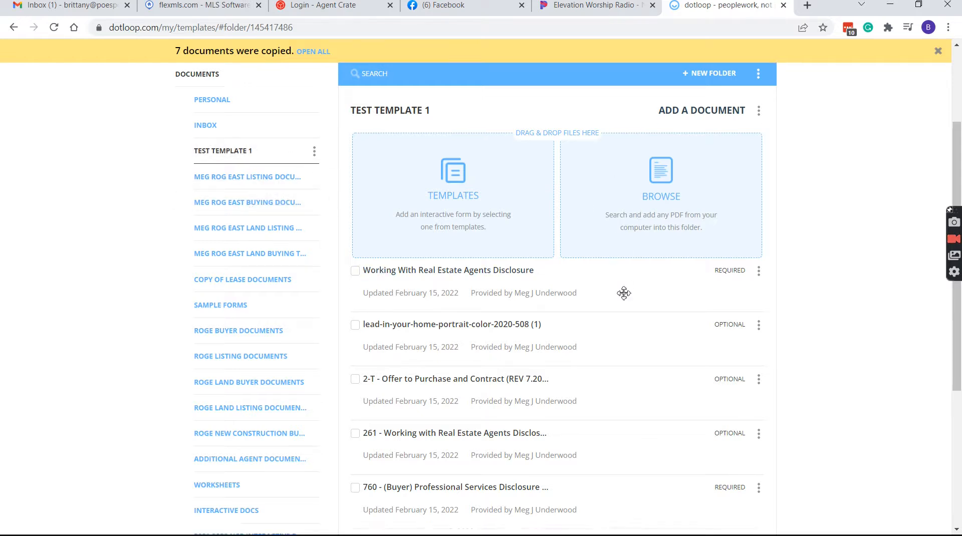
Reorder the forms with 2-T first, the lead-in flyer last, and 201 above 760, then open 2-T
scroll(623, 295, "down", 4)
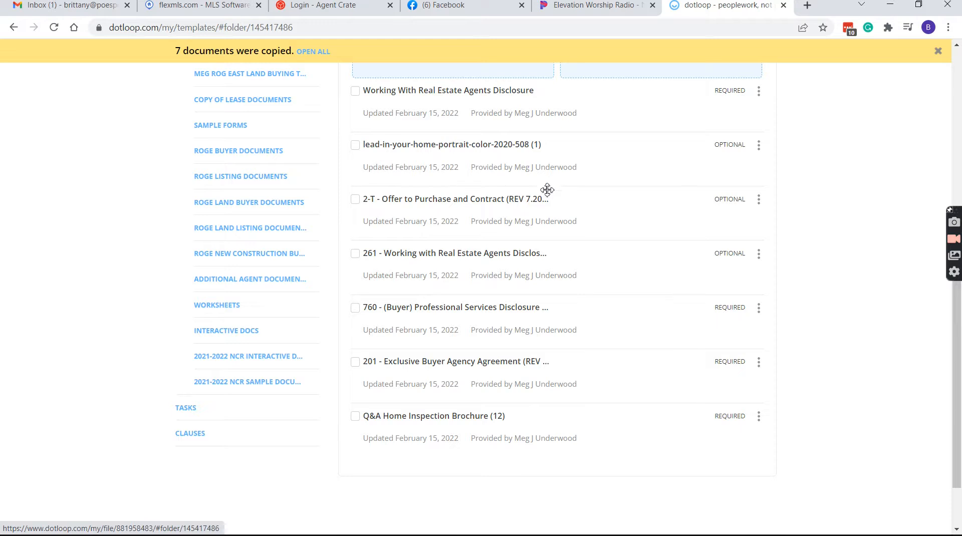
left_click_drag(550, 200, 553, 91)
mouse_move(554, 74)
left_mouse_down()
mouse_move(560, 106)
mouse_move(560, 88)
left_mouse_up()
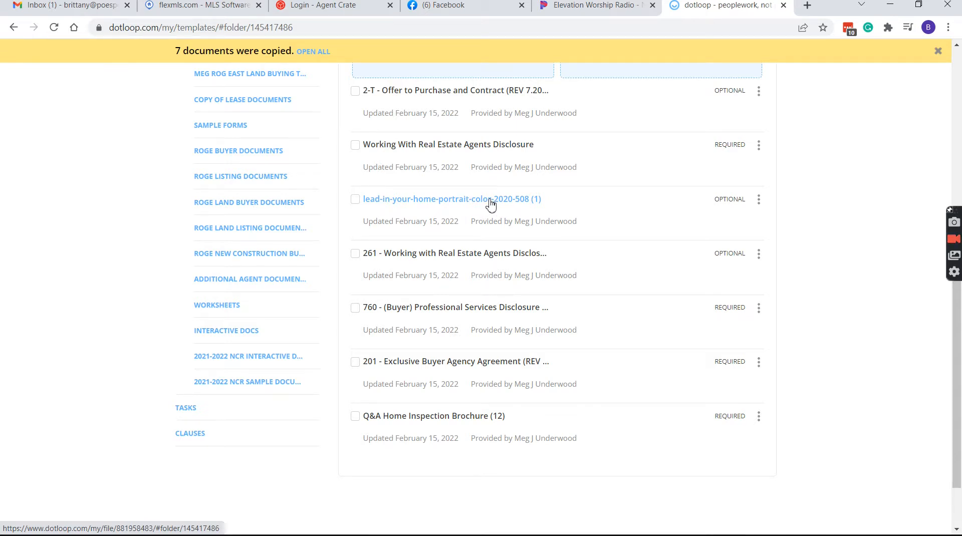
left_click_drag(490, 205, 528, 424)
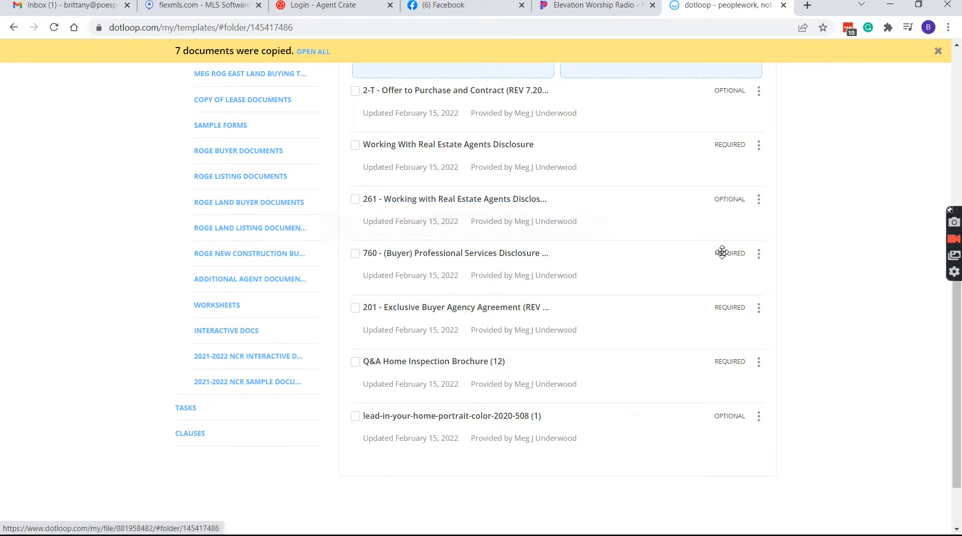
left_click_drag(465, 310, 461, 251)
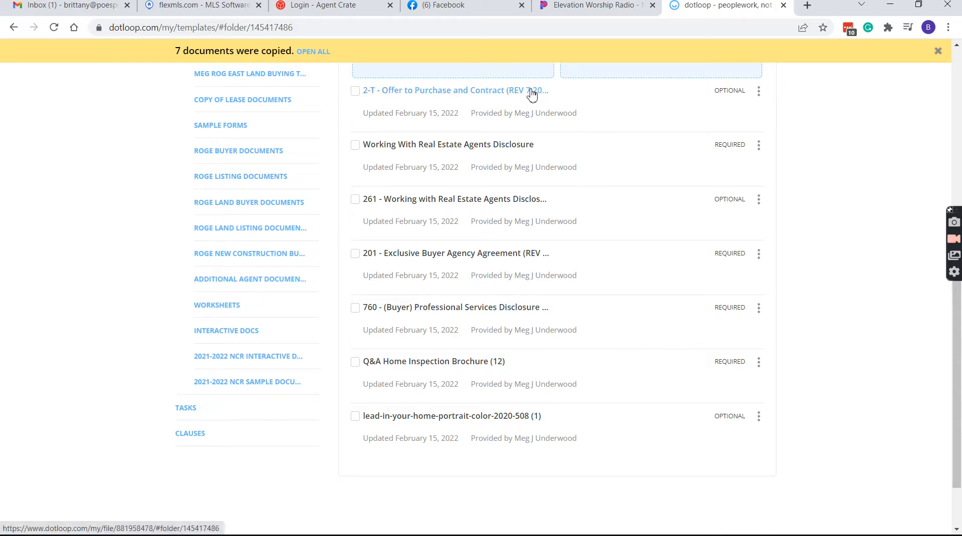
scroll(532, 95, "up", 3)
left_click(496, 221)
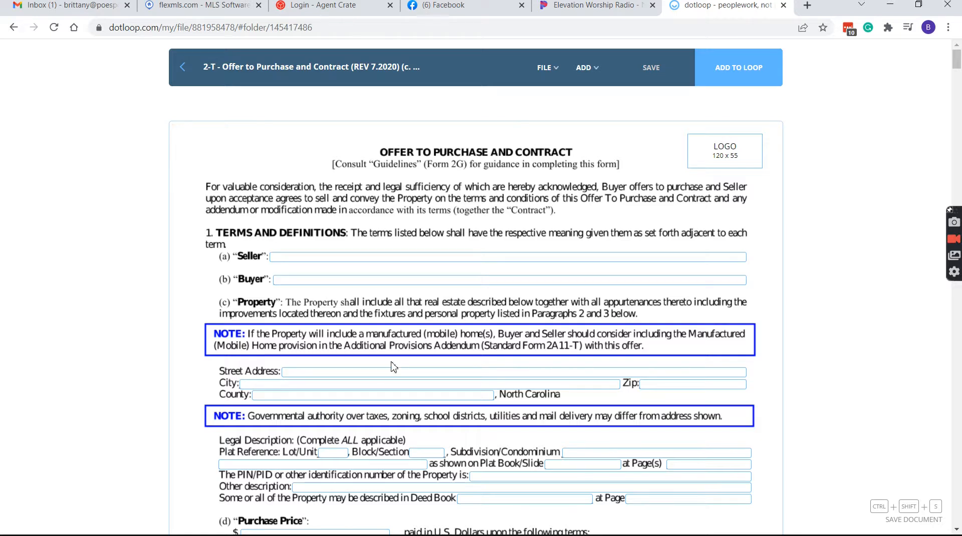
Scroll the blank 2-T contract from page 1 down to the Escrow Agent section on page 2
scroll(439, 373, "down", 3)
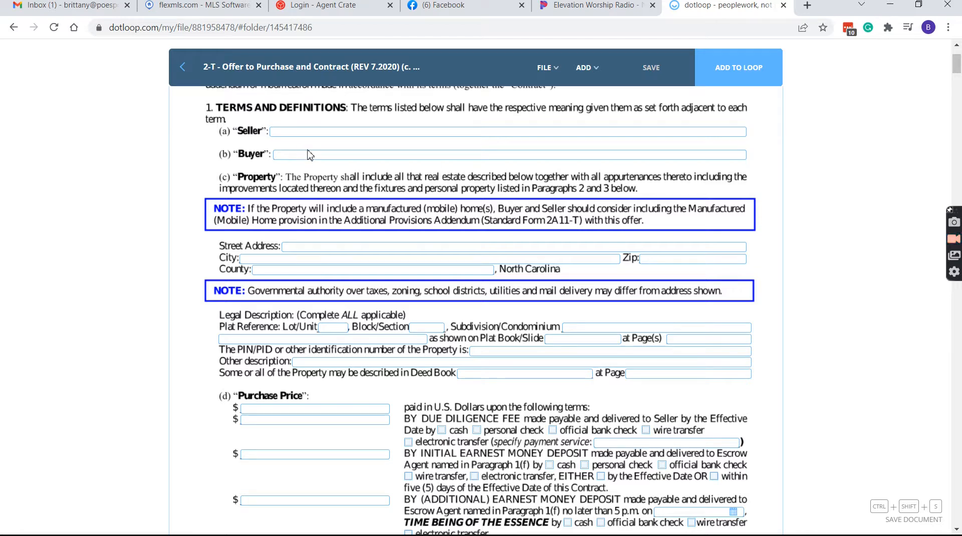
scroll(307, 151, "down", 1)
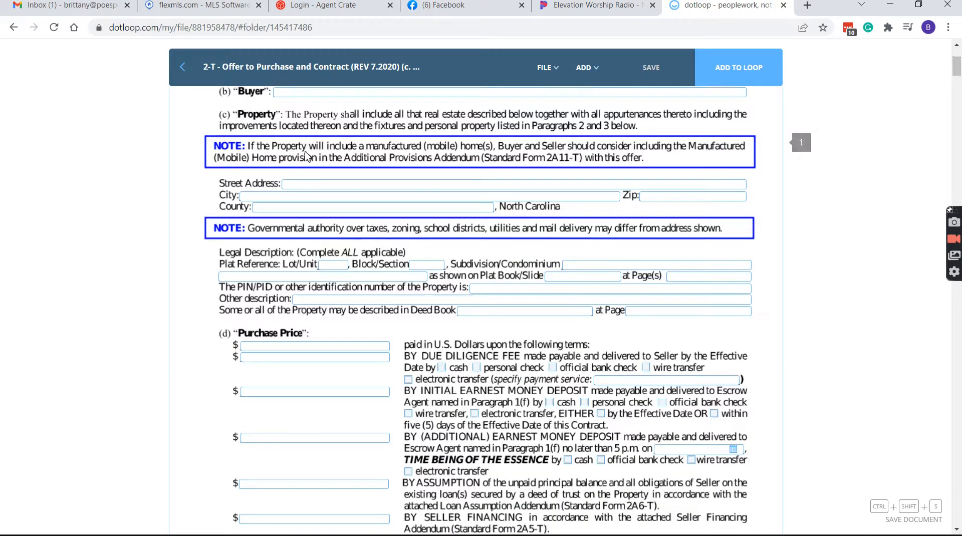
scroll(330, 275, "down", 3)
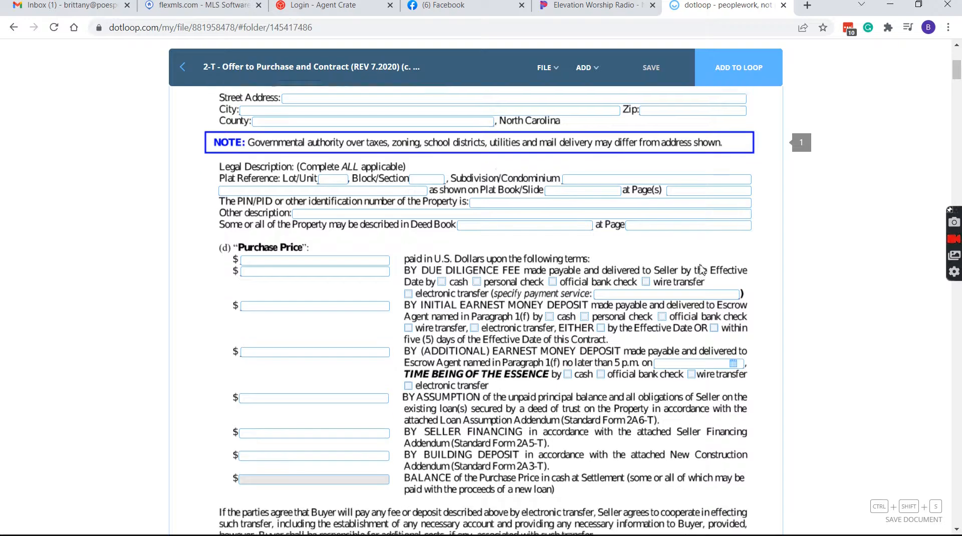
scroll(318, 208, "down", 1)
scroll(417, 297, "down", 7)
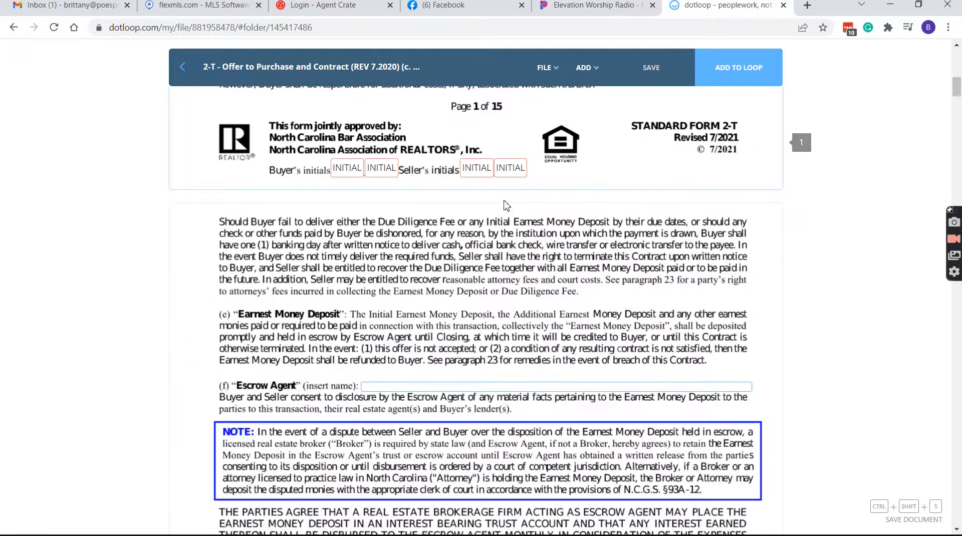
scroll(439, 224, "down", 3)
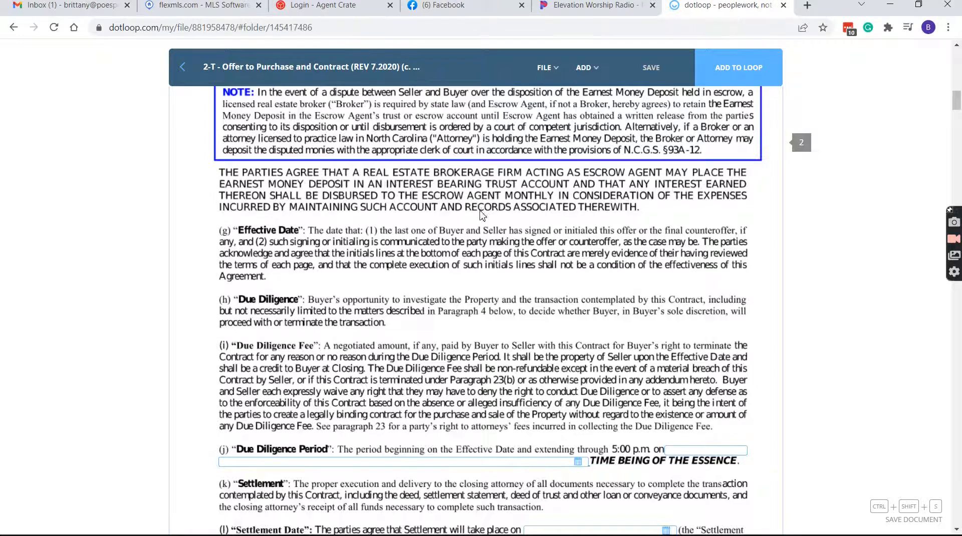
scroll(259, 202, "up", 2)
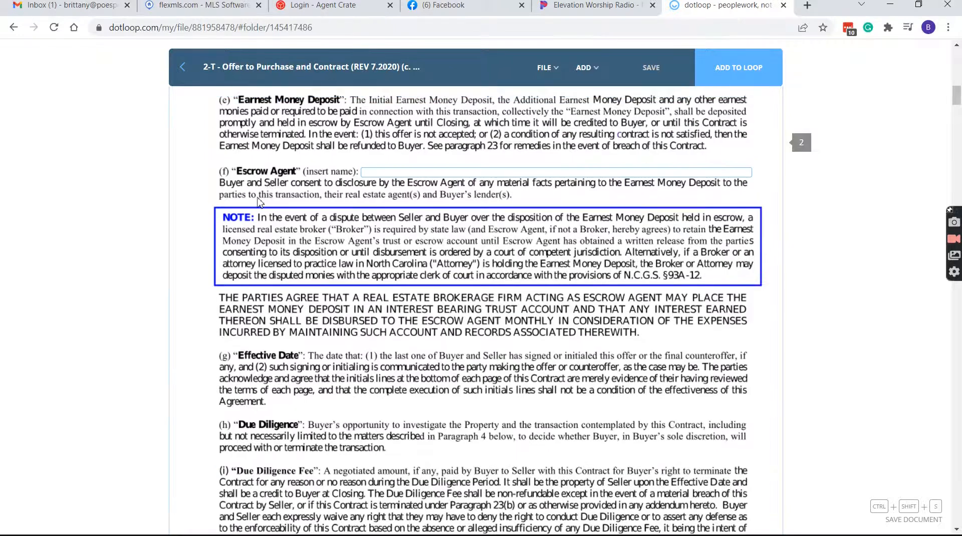
left_click(415, 171)
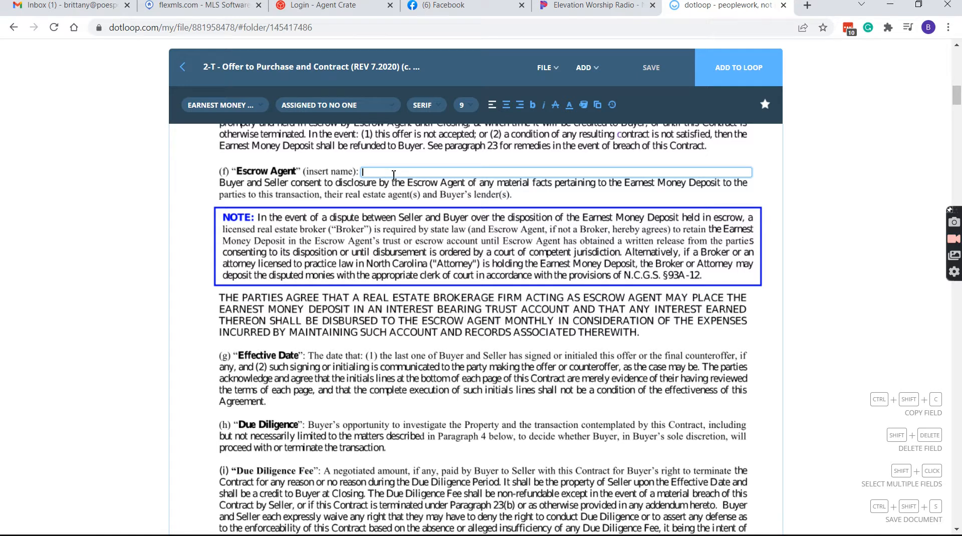
type("Attorney")
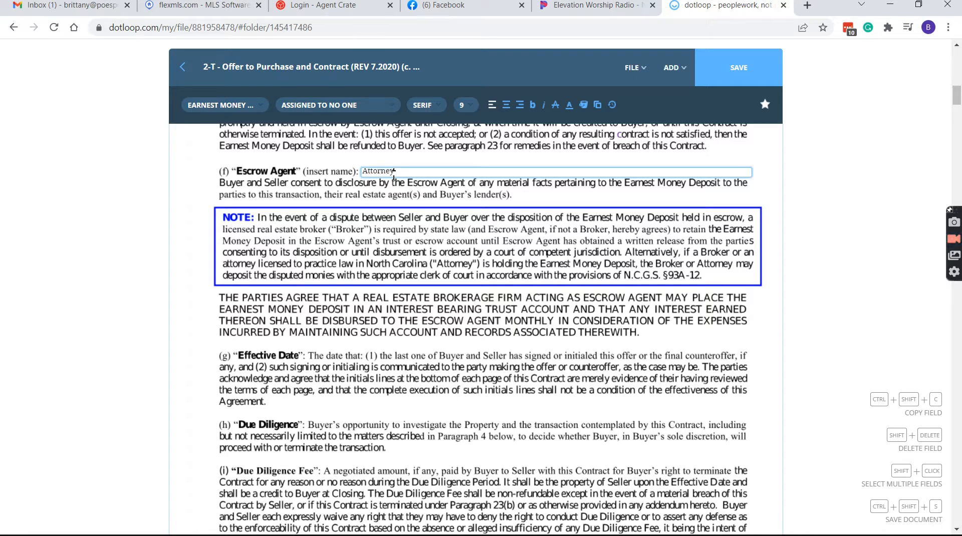
double_click(397, 173)
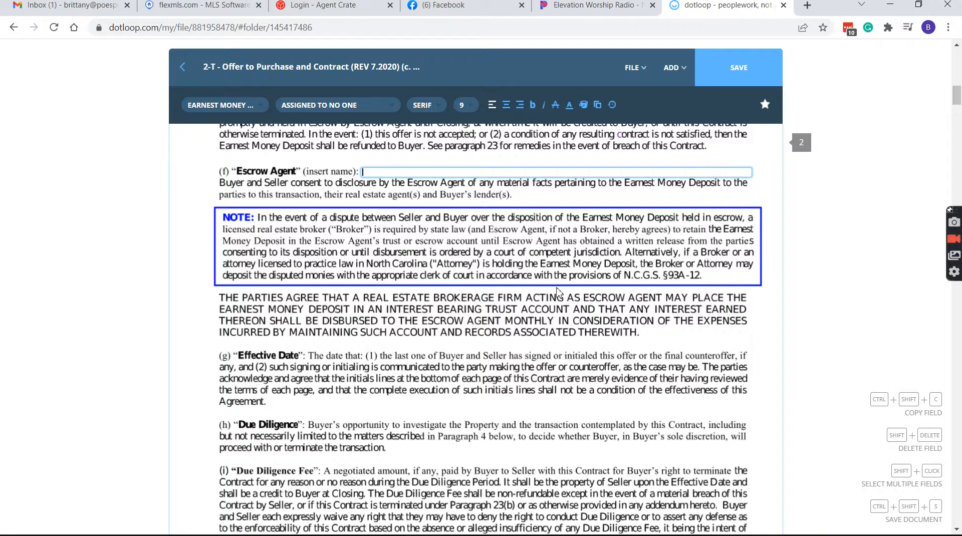
Scroll the unfilled contract from page 2 down to disclosure sections (d) and (e) on page 7
scroll(559, 293, "down", 4)
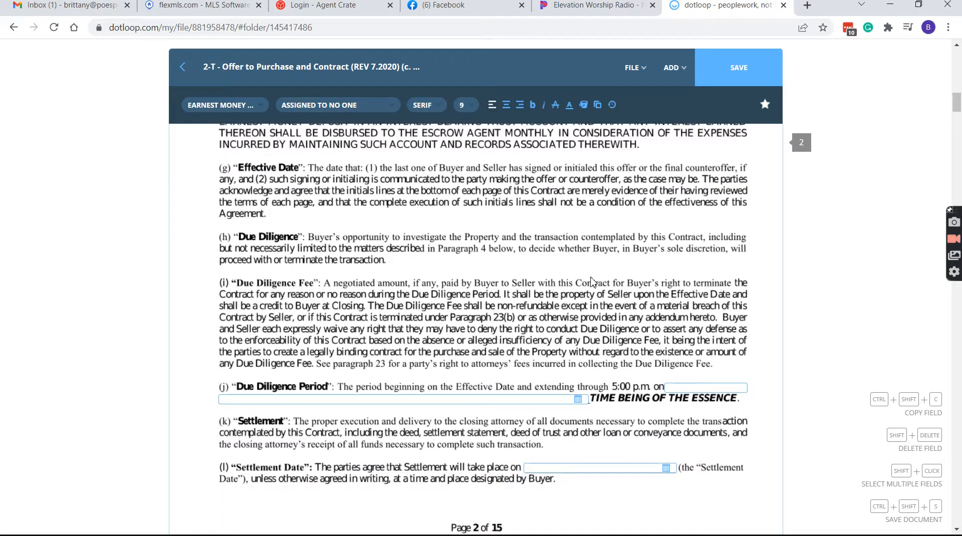
scroll(501, 329, "down", 5)
scroll(496, 329, "down", 14)
scroll(499, 336, "down", 12)
scroll(436, 276, "down", 9)
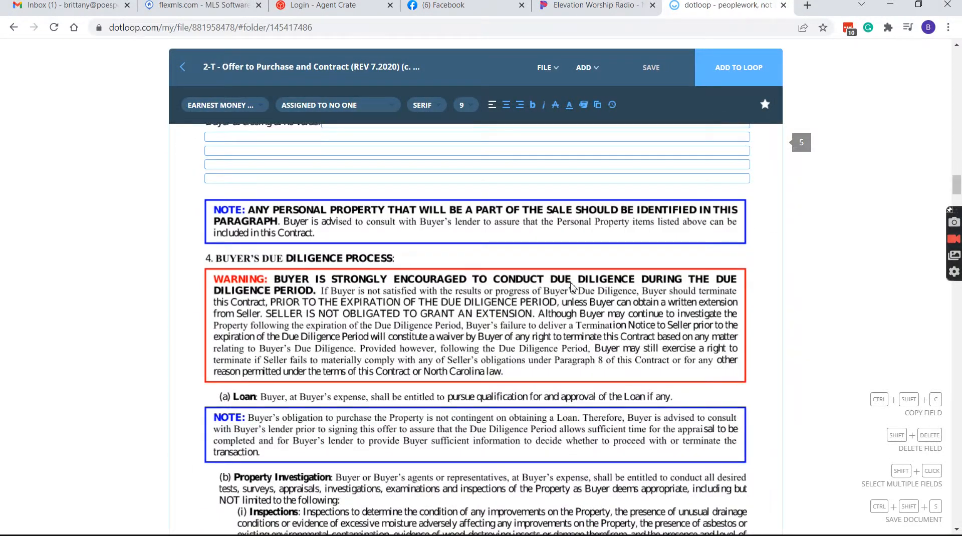
scroll(484, 237, "down", 15)
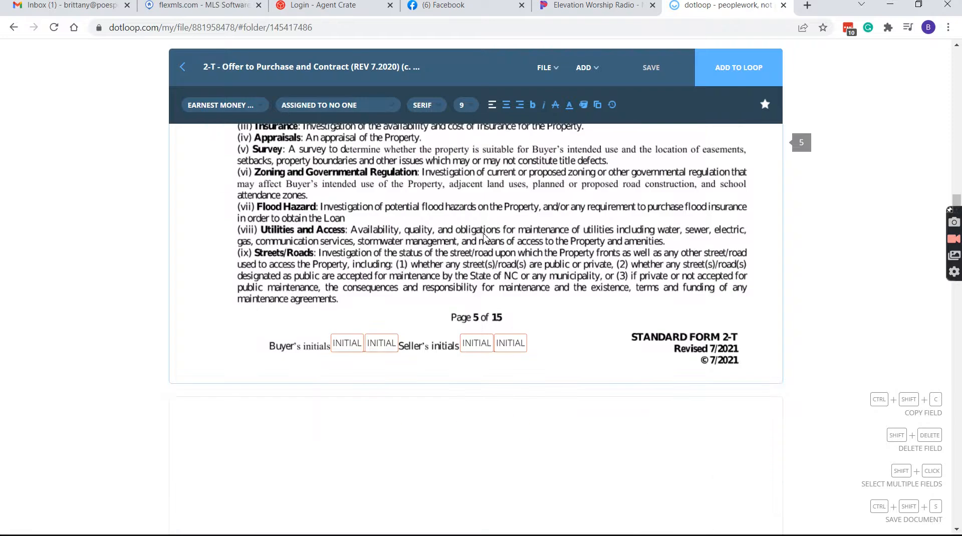
scroll(456, 267, "down", 6)
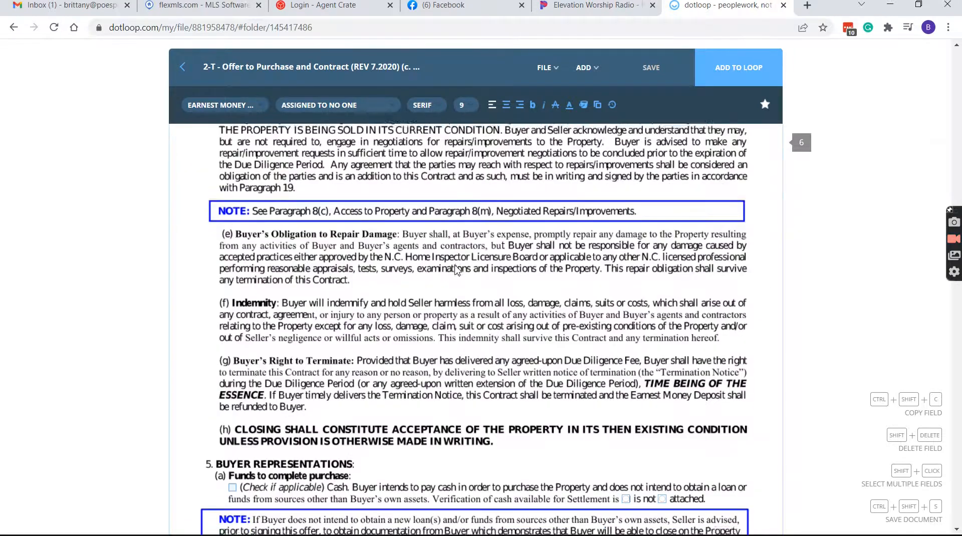
scroll(456, 269, "down", 4)
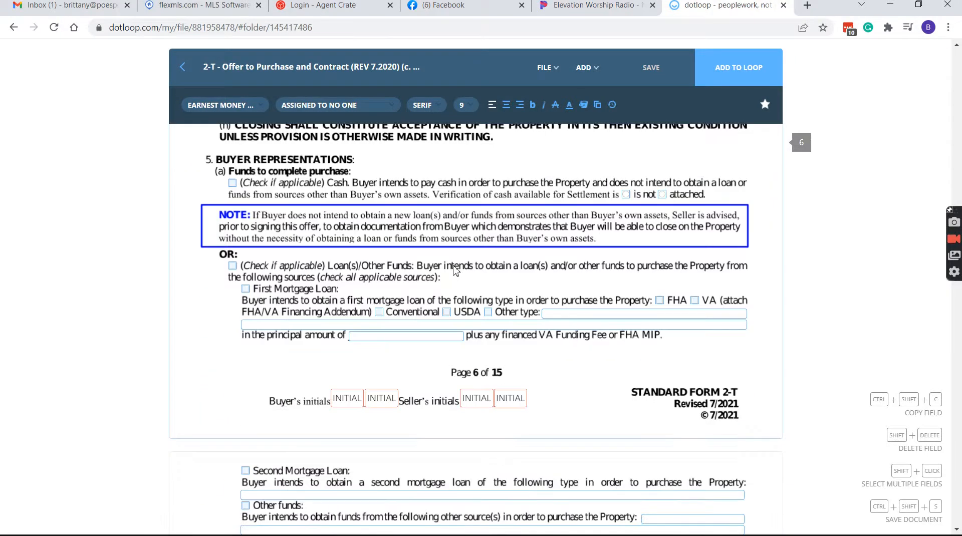
scroll(454, 267, "down", 7)
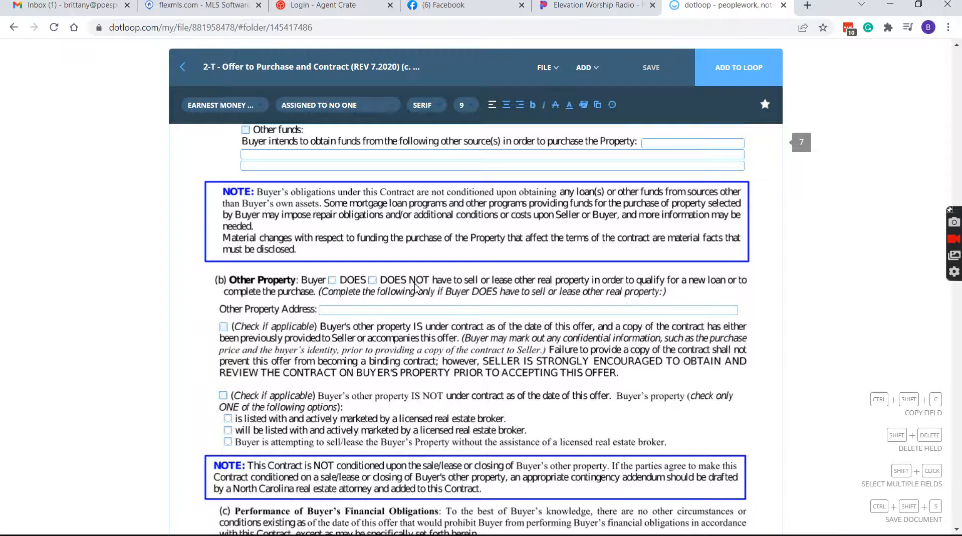
scroll(415, 287, "down", 3)
scroll(453, 245, "down", 4)
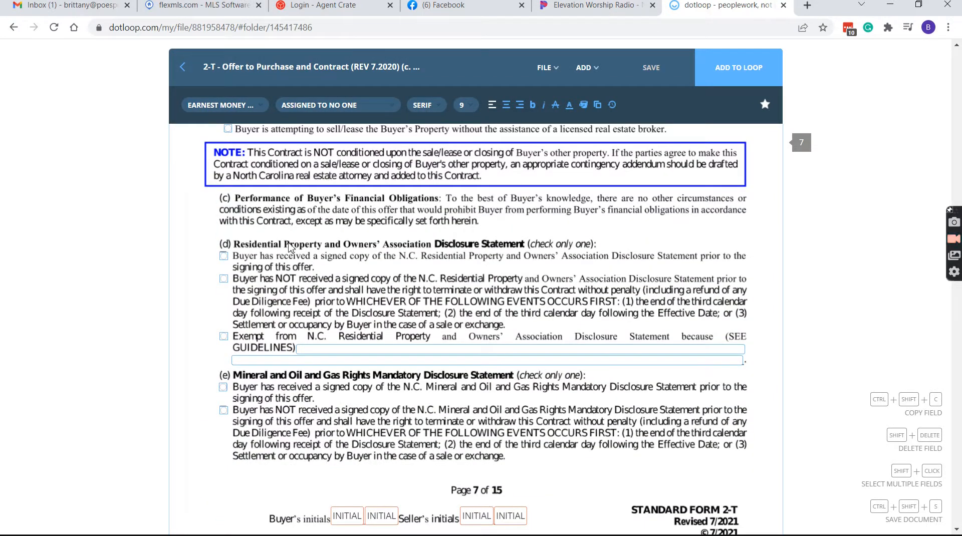
left_click(224, 257)
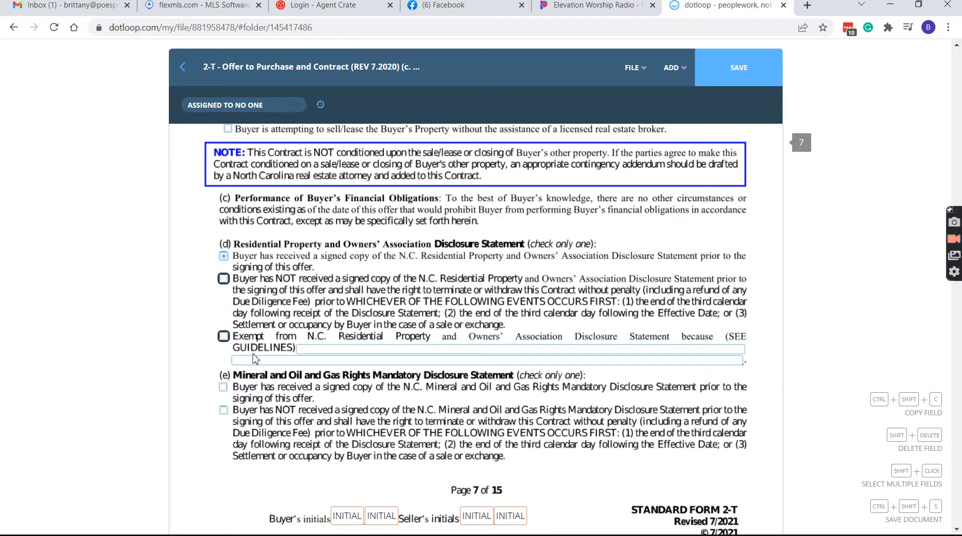
left_click(224, 388)
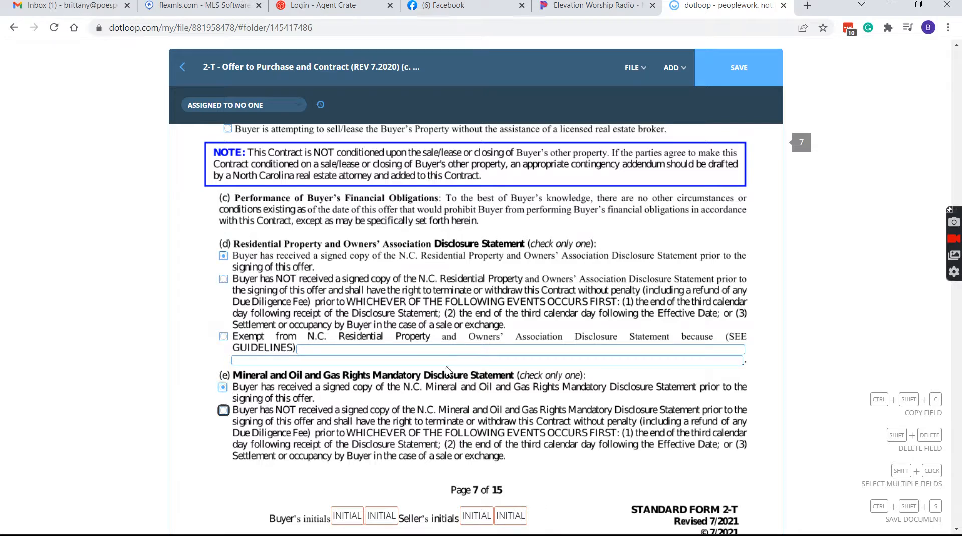
scroll(458, 360, "down", 1)
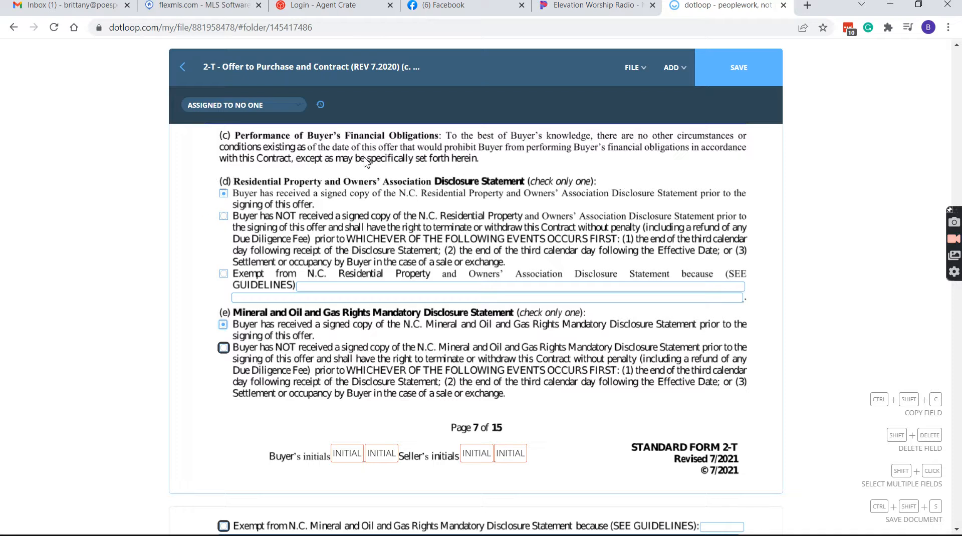
scroll(375, 206, "down", 1)
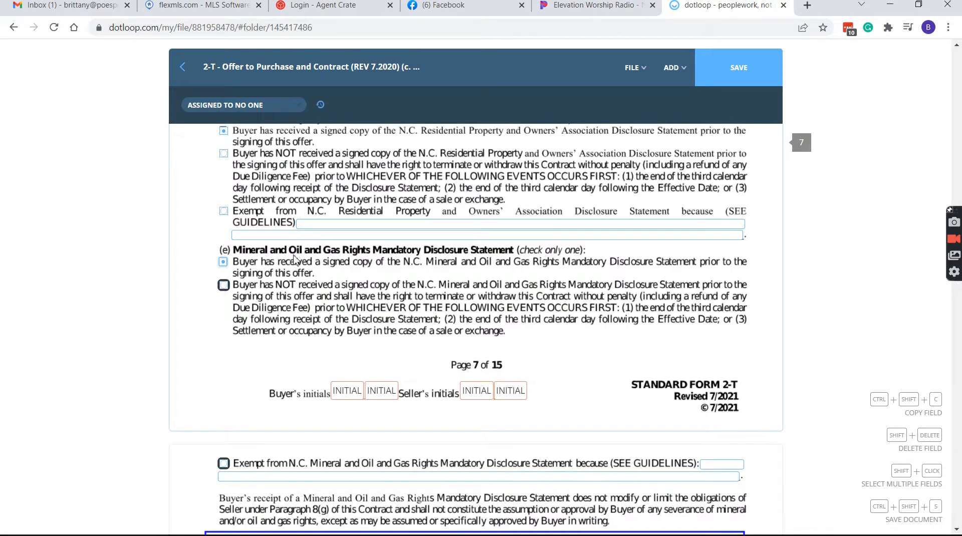
scroll(296, 259, "down", 2)
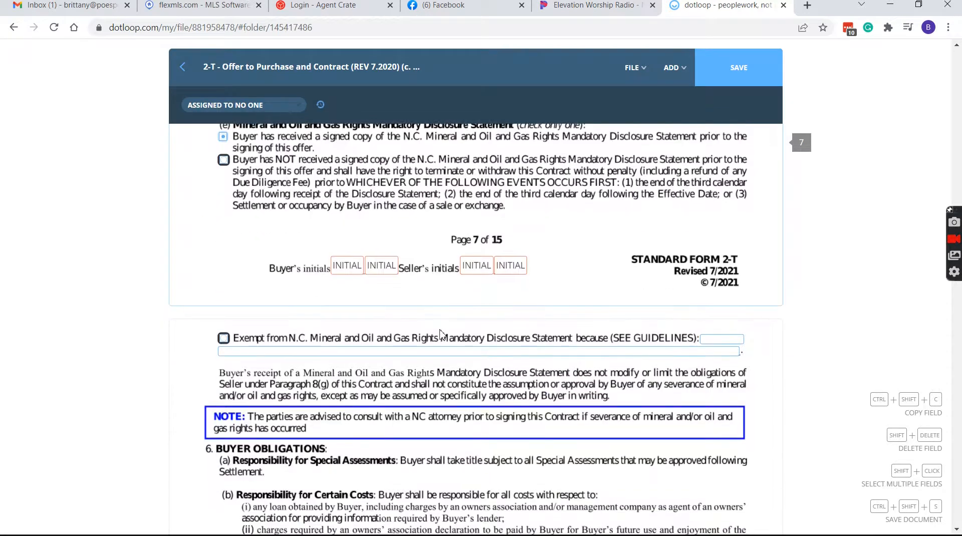
scroll(388, 343, "down", 2)
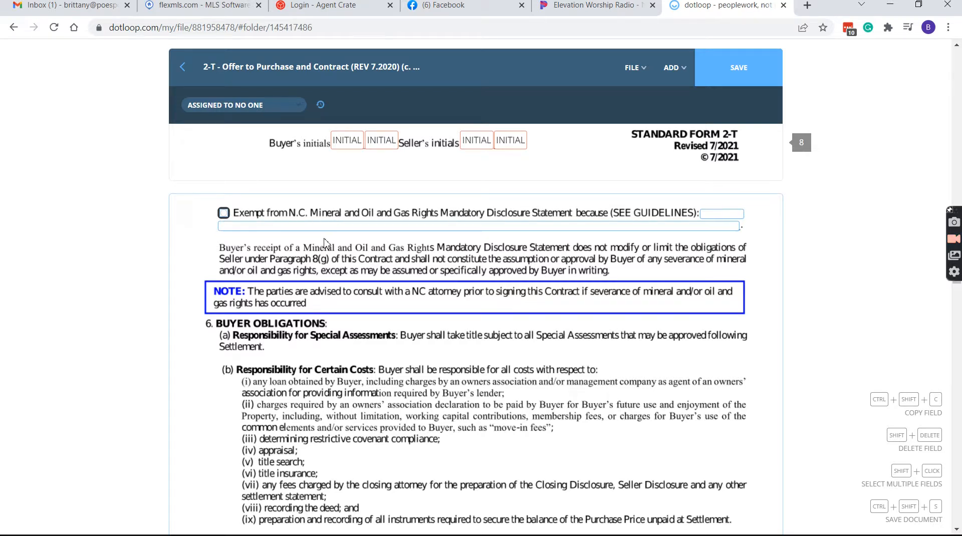
scroll(324, 245, "up", 3)
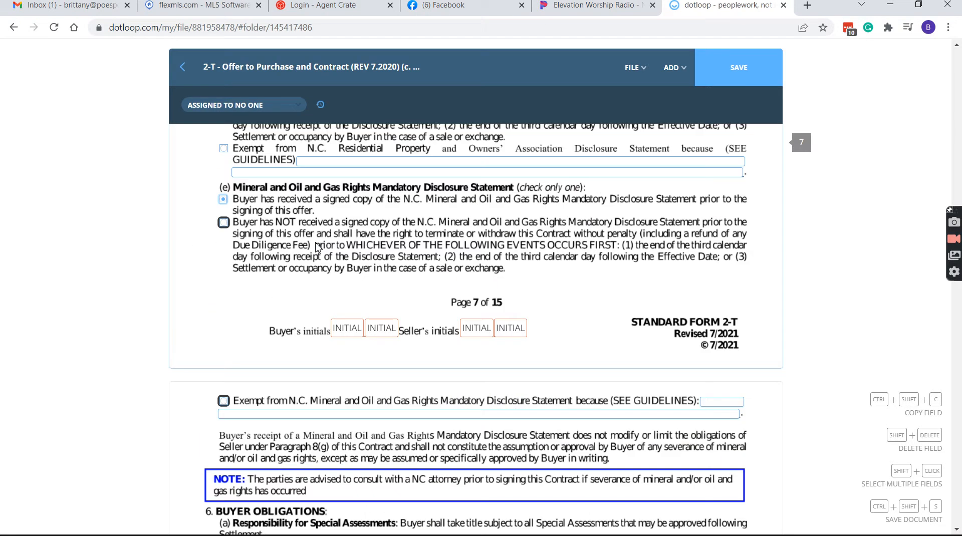
scroll(350, 247, "up", 3)
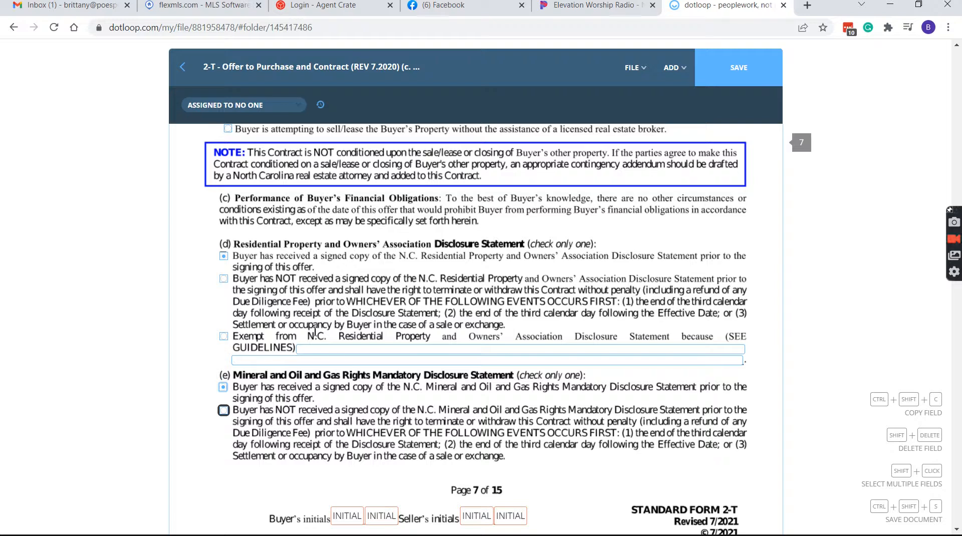
scroll(366, 290, "down", 12)
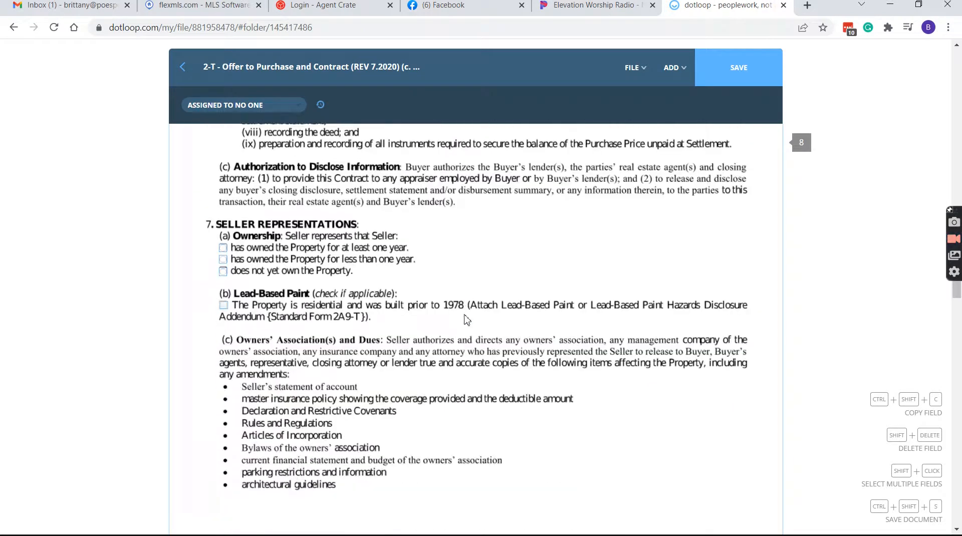
scroll(467, 320, "down", 1)
scroll(629, 301, "down", 9)
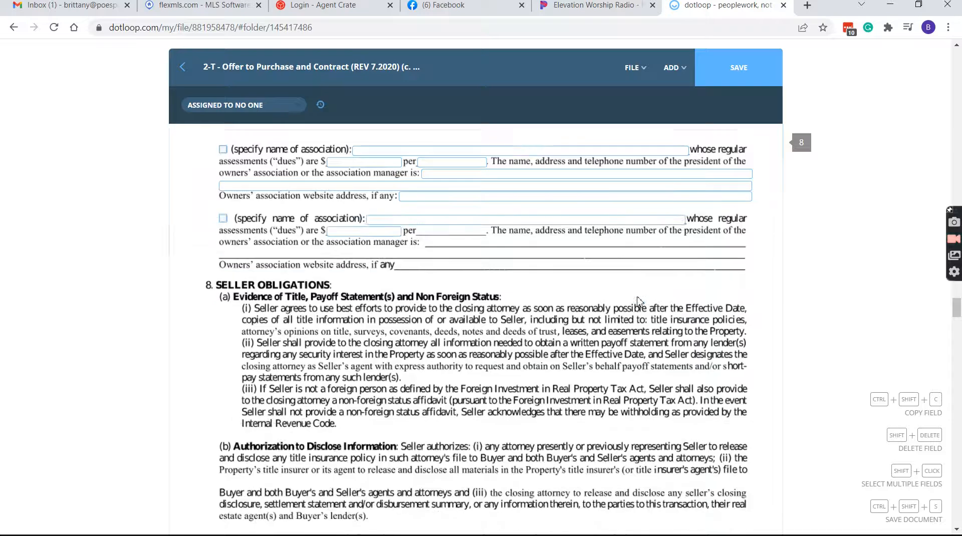
scroll(535, 176, "down", 9)
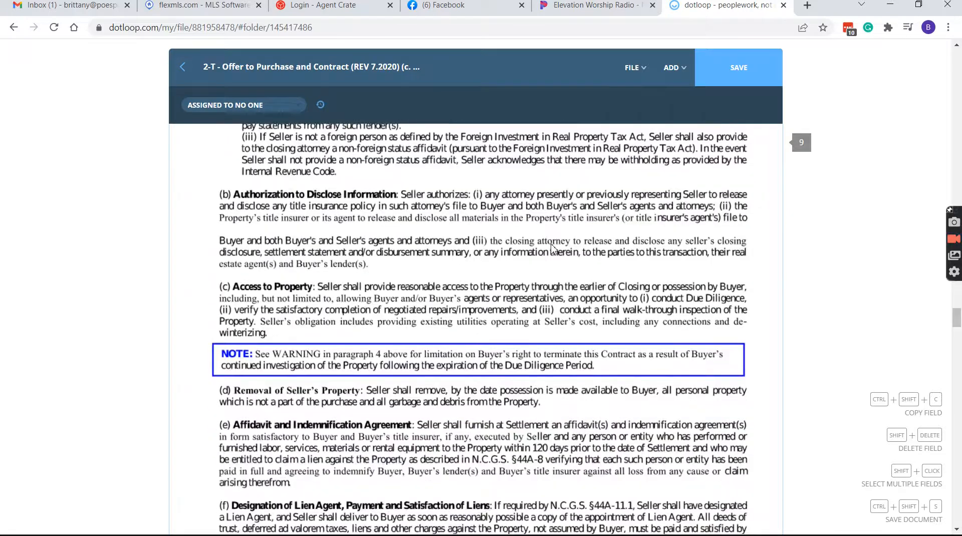
scroll(535, 295, "down", 5)
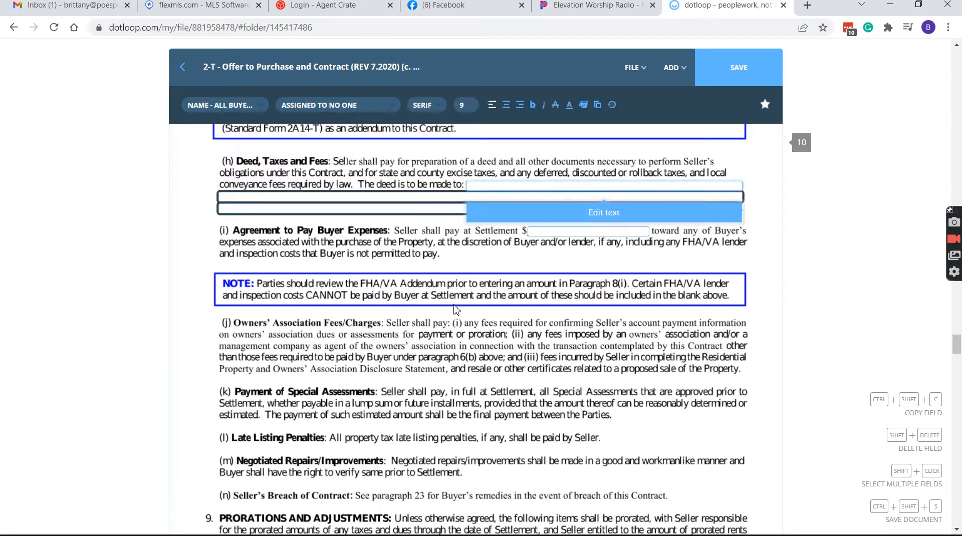
left_click(353, 236)
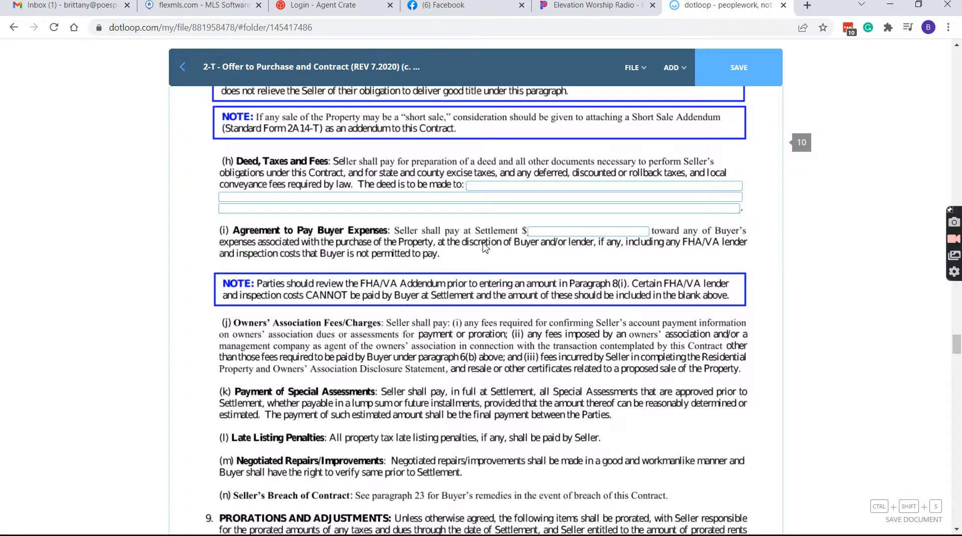
scroll(484, 247, "down", 6)
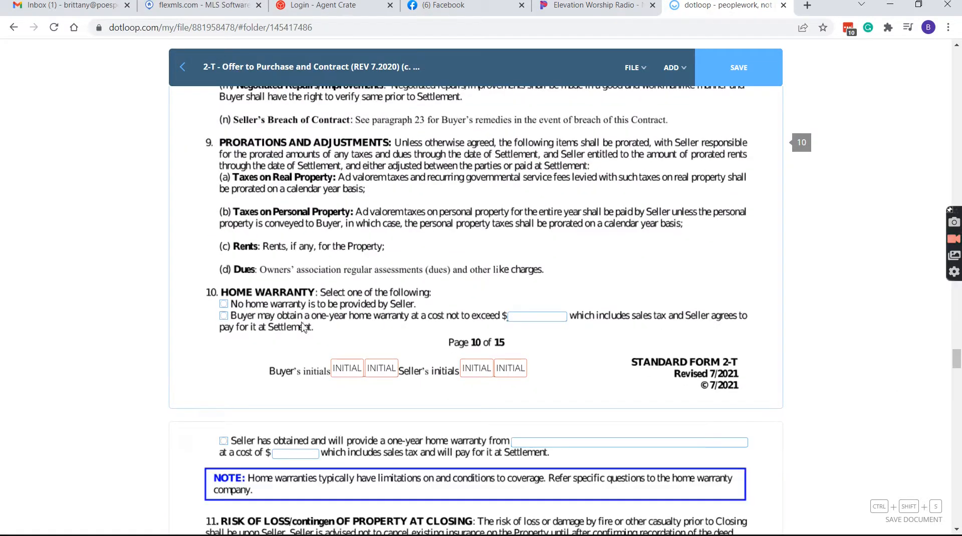
scroll(304, 328, "down", 4)
scroll(346, 314, "down", 3)
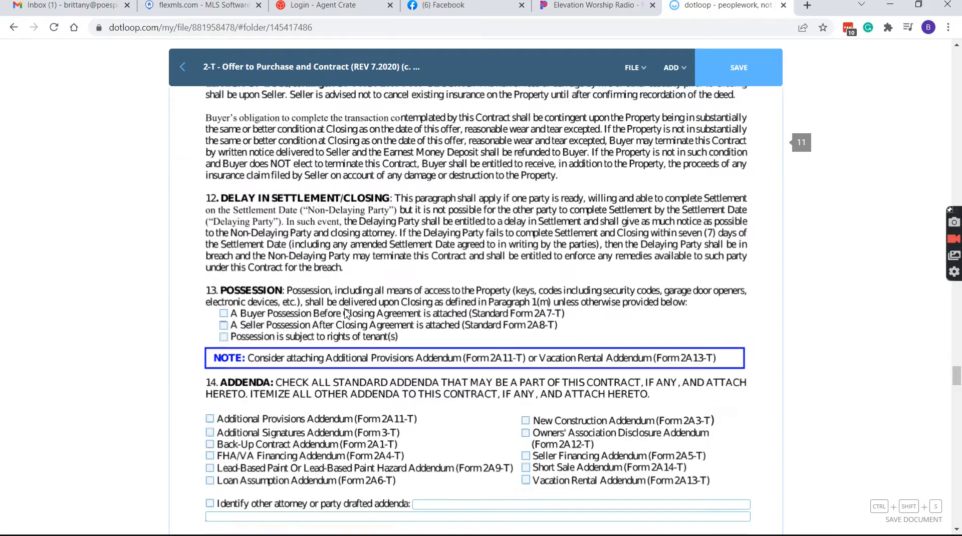
scroll(321, 323, "down", 6)
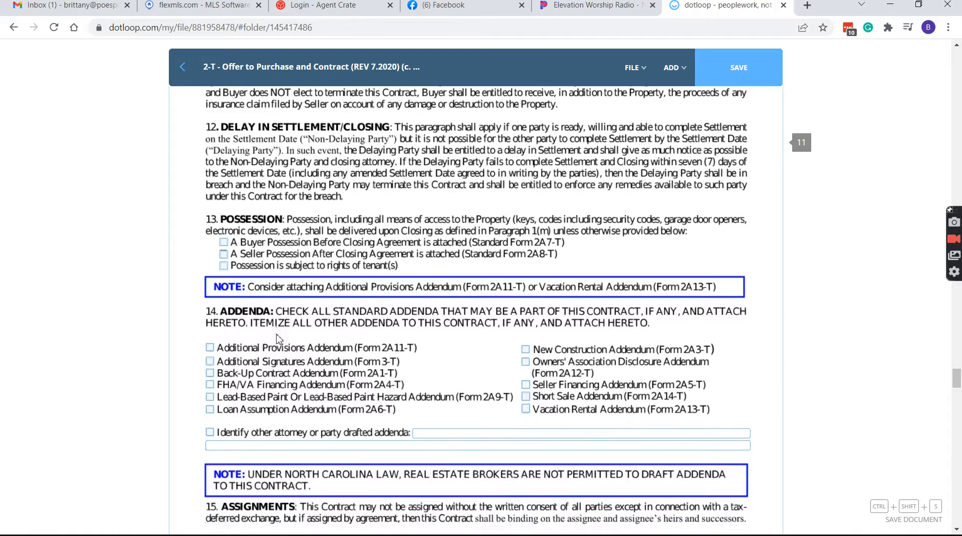
scroll(318, 328, "down", 8)
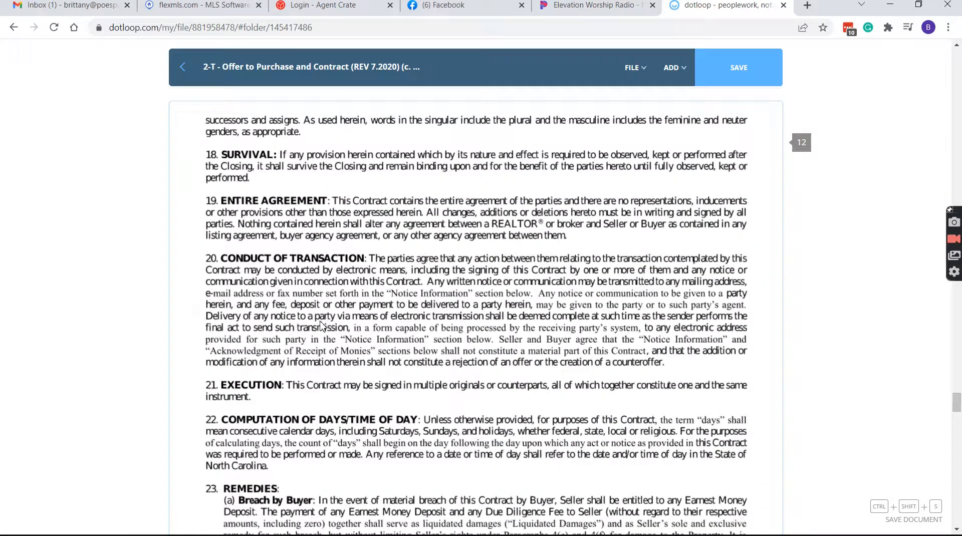
scroll(325, 326, "down", 7)
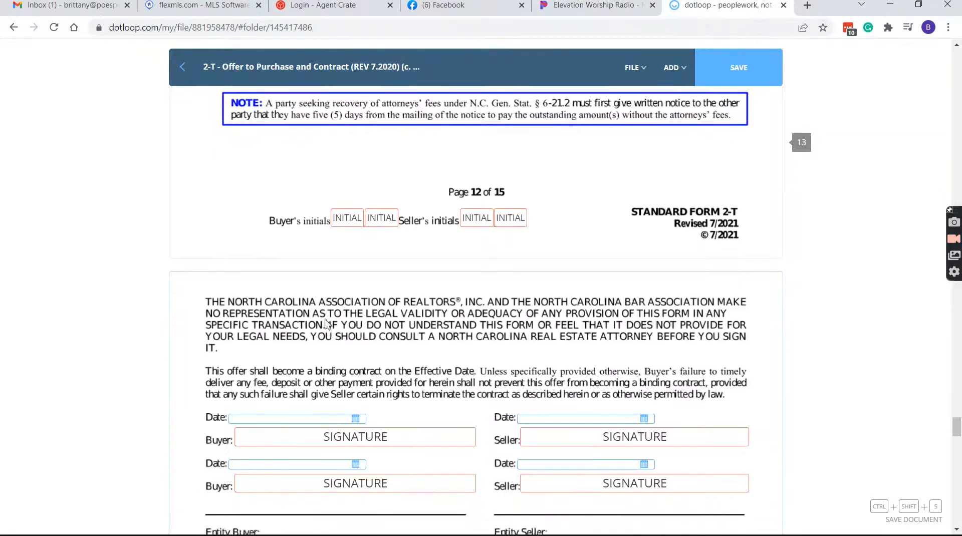
scroll(466, 339, "down", 8)
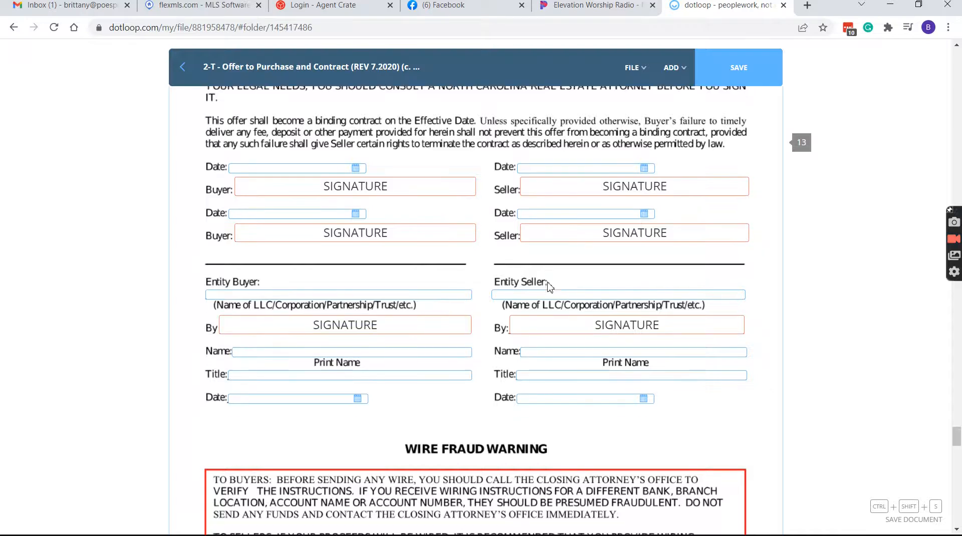
scroll(609, 264, "down", 9)
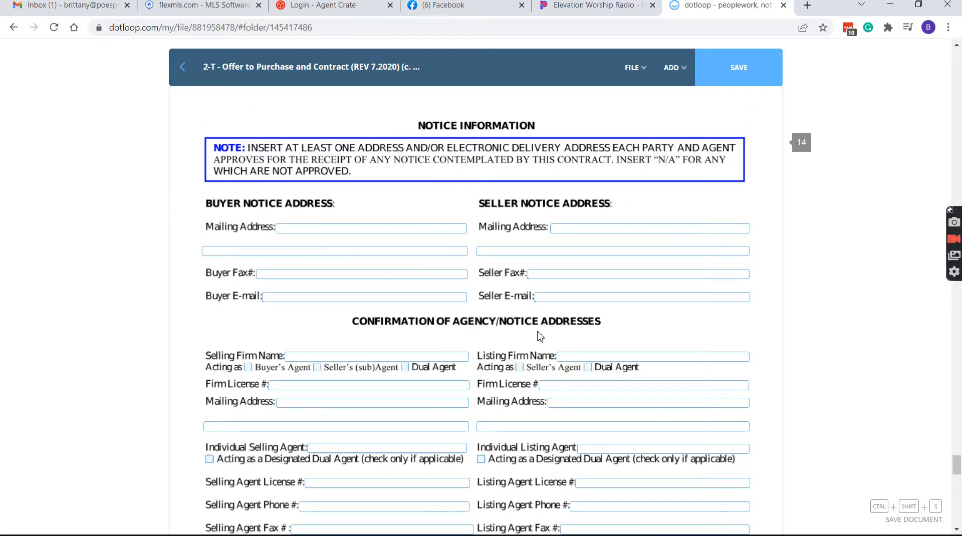
scroll(540, 336, "down", 3)
scroll(310, 178, "up", 3)
scroll(302, 248, "down", 1)
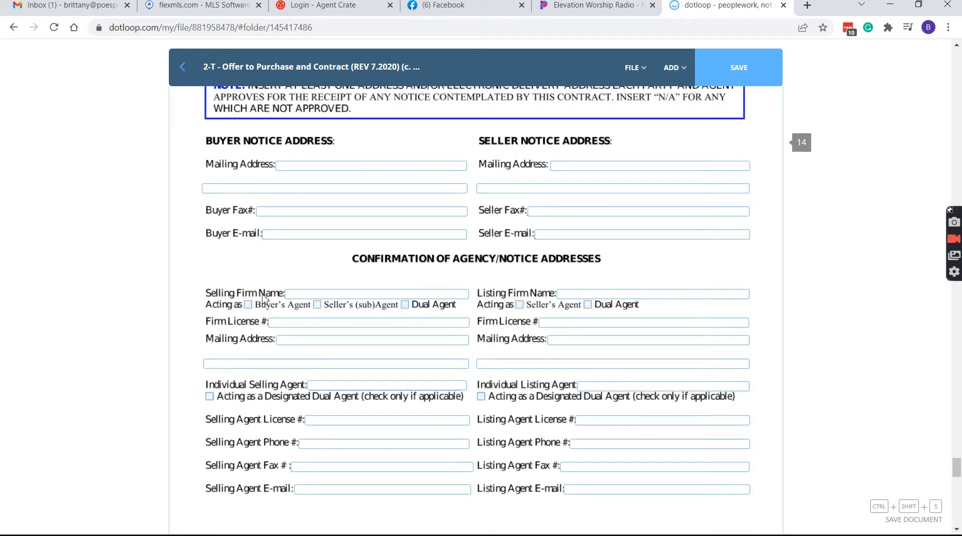
Fill in the Selling Firm Name, tick Buyer's Agent, and enter the Firm License #
left_click(300, 294)
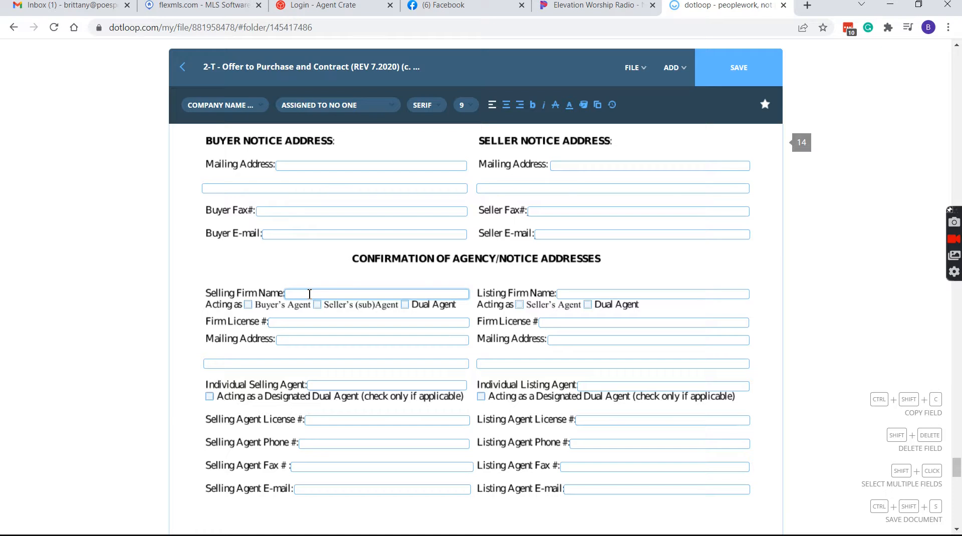
left_click(249, 305)
left_click(304, 295)
scroll(311, 339, "down", 4)
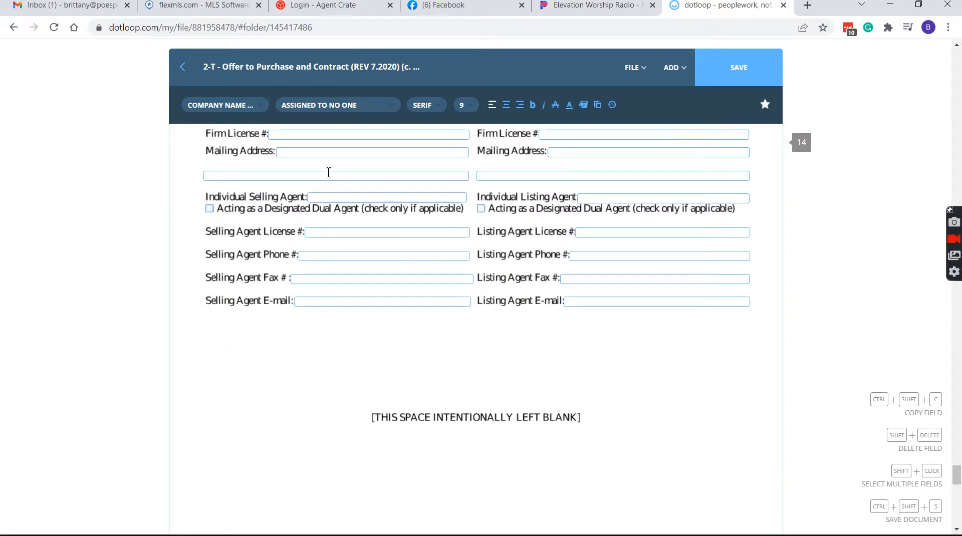
scroll(330, 211, "up", 3)
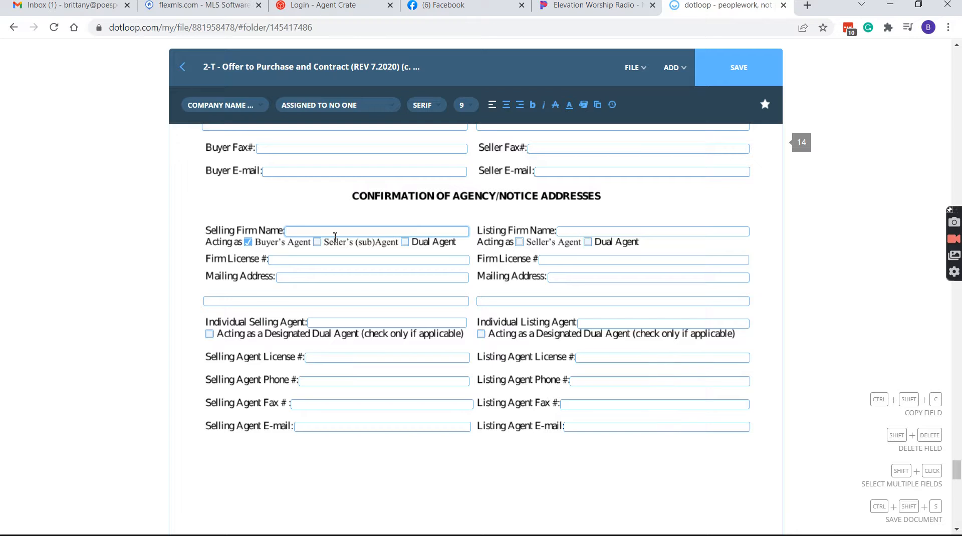
key("Tab")
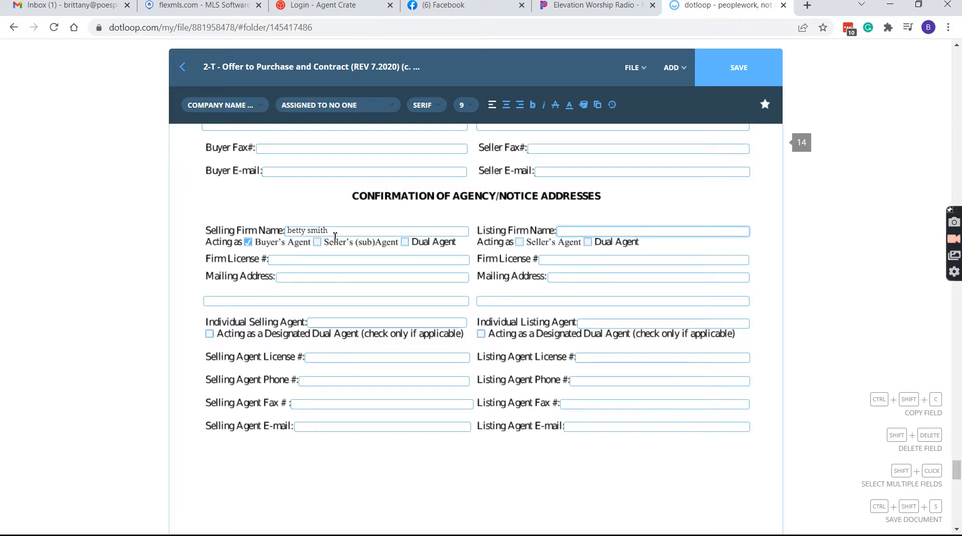
left_click(330, 260)
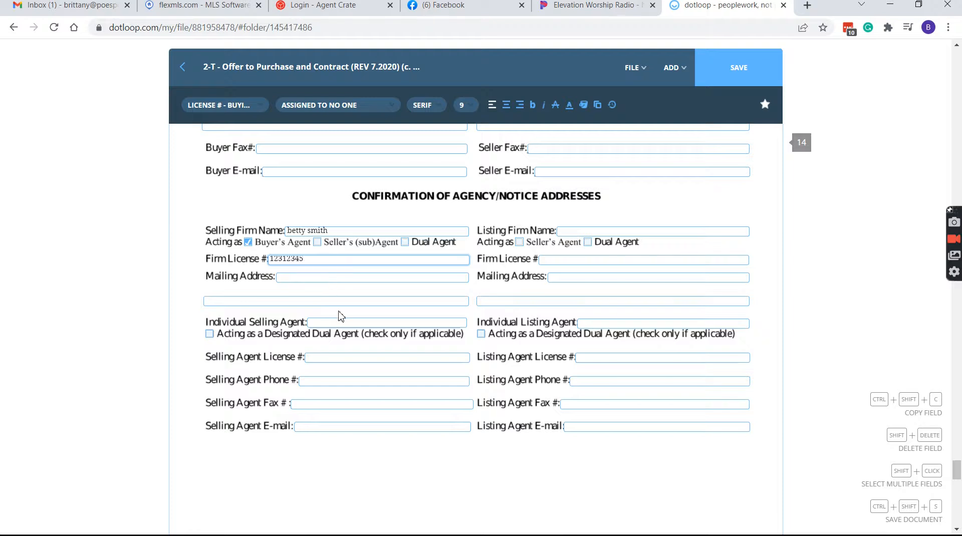
scroll(335, 313, "down", 3)
left_click(338, 235)
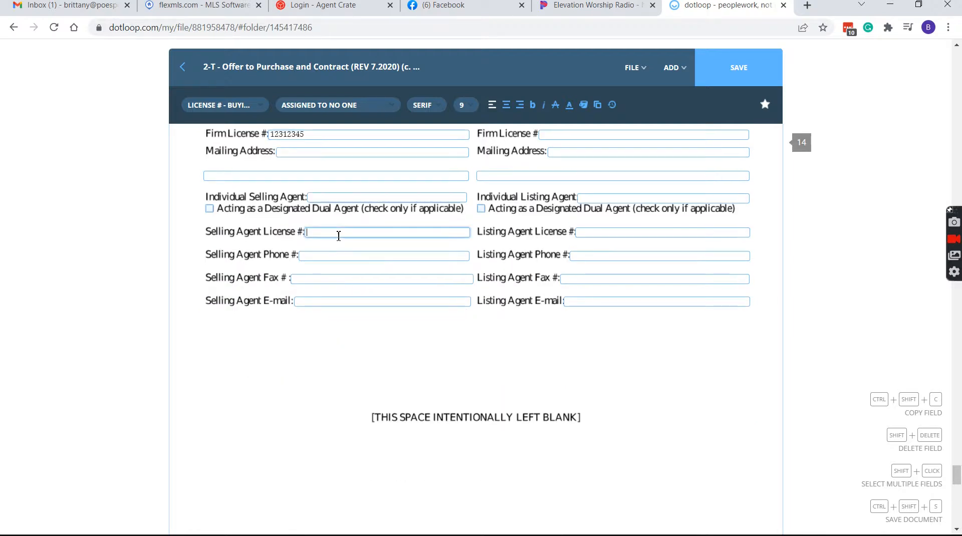
scroll(451, 321, "down", 15)
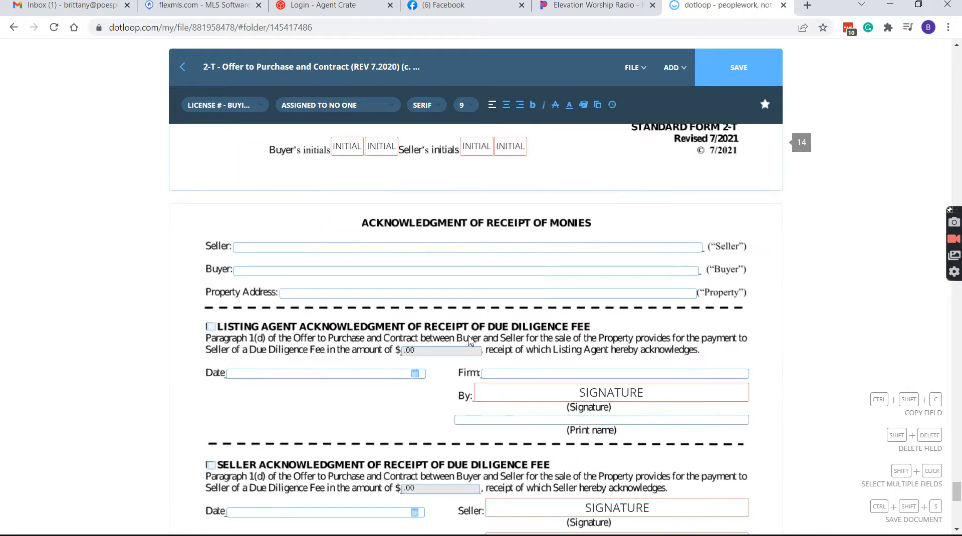
Save the filled-in offer form and return to the template folder
left_click(635, 68)
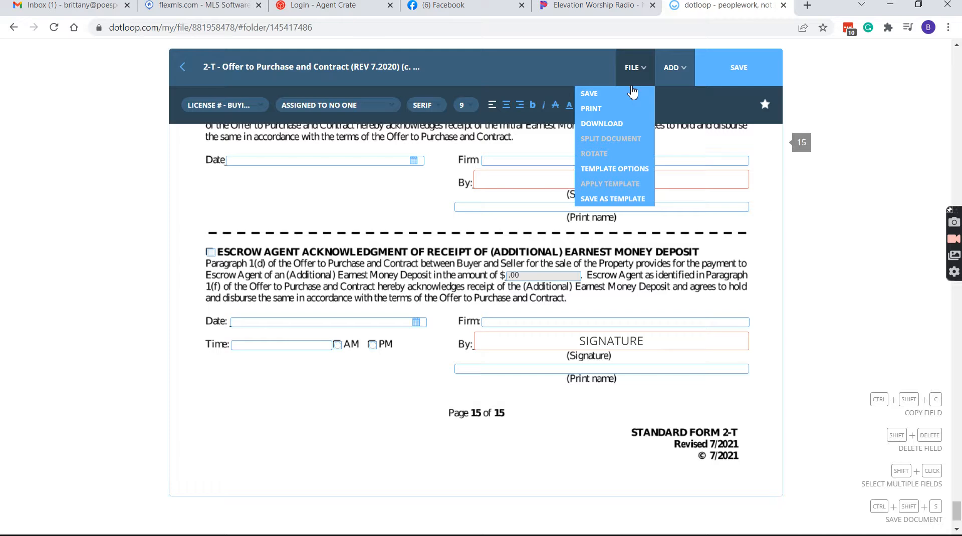
left_click(638, 94)
left_click(183, 67)
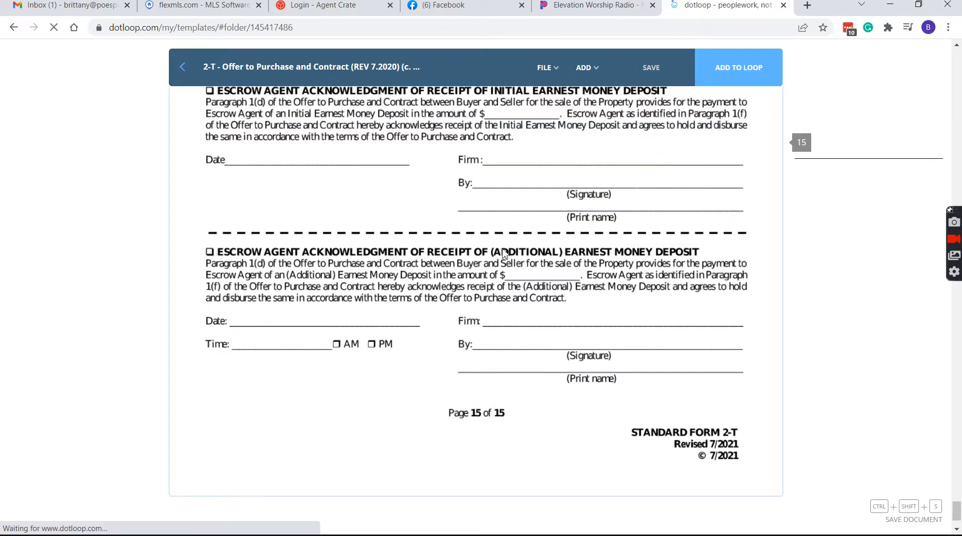
scroll(531, 260, "down", 3)
Open the Working With Real Estate Agents Disclosure and tick Buyer, Dual and Designated Dual Agency
left_click(482, 213)
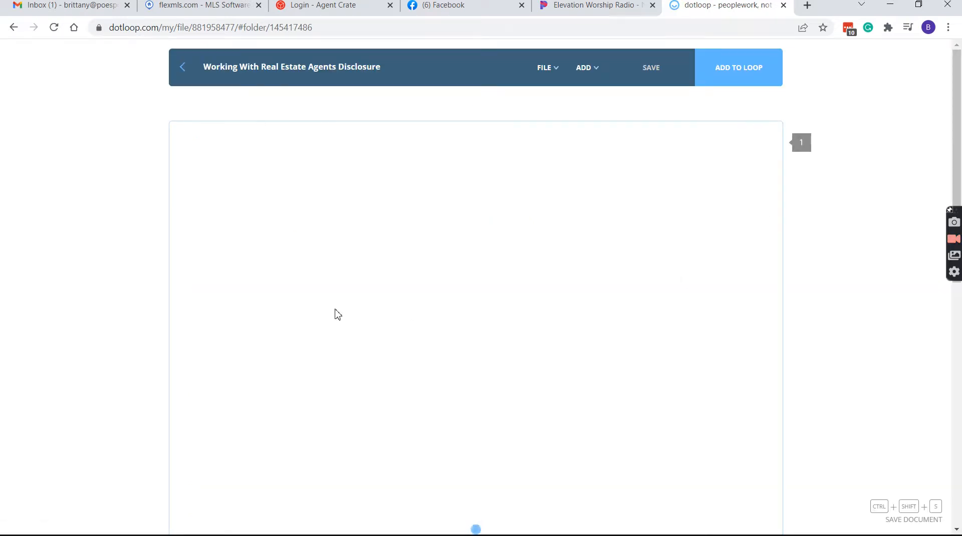
scroll(219, 287, "down", 3)
left_click(222, 257)
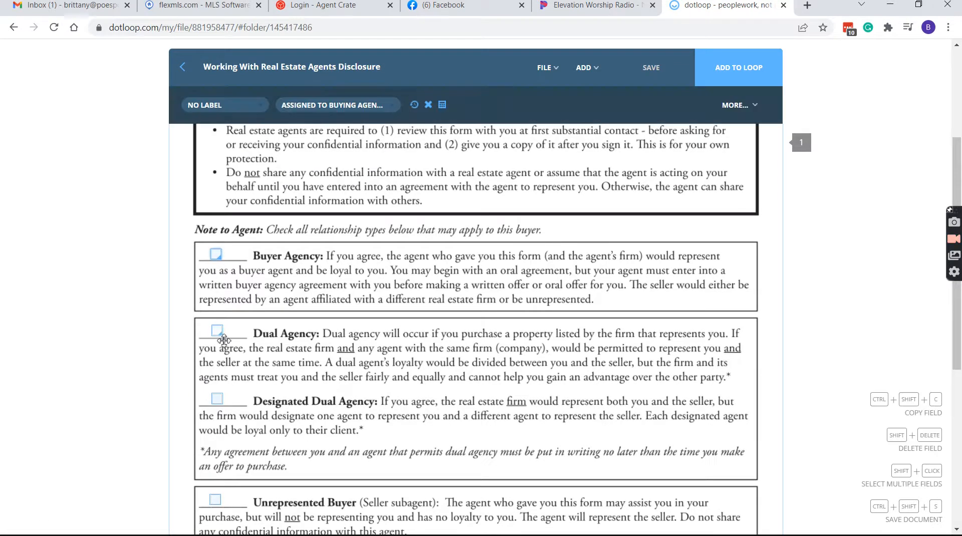
left_click(217, 331)
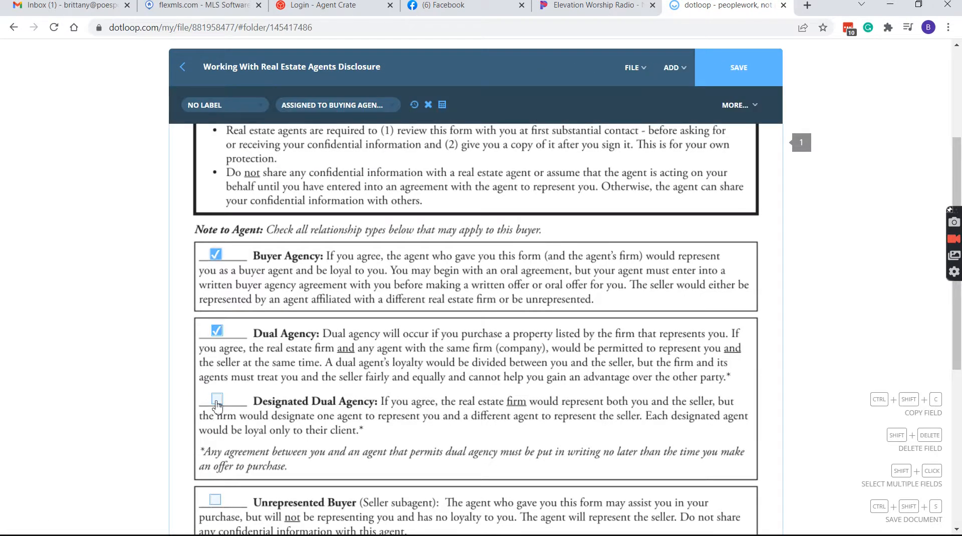
left_click(217, 399)
scroll(217, 399, "down", 3)
scroll(280, 314, "down", 3)
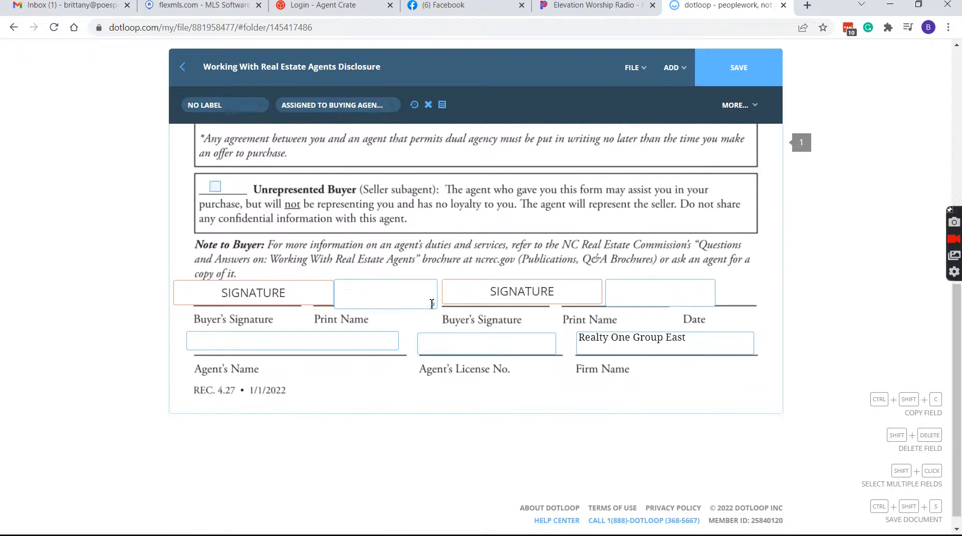
Enter the agent's name and license number, save the disclosure, and return to the document list
left_click(314, 346)
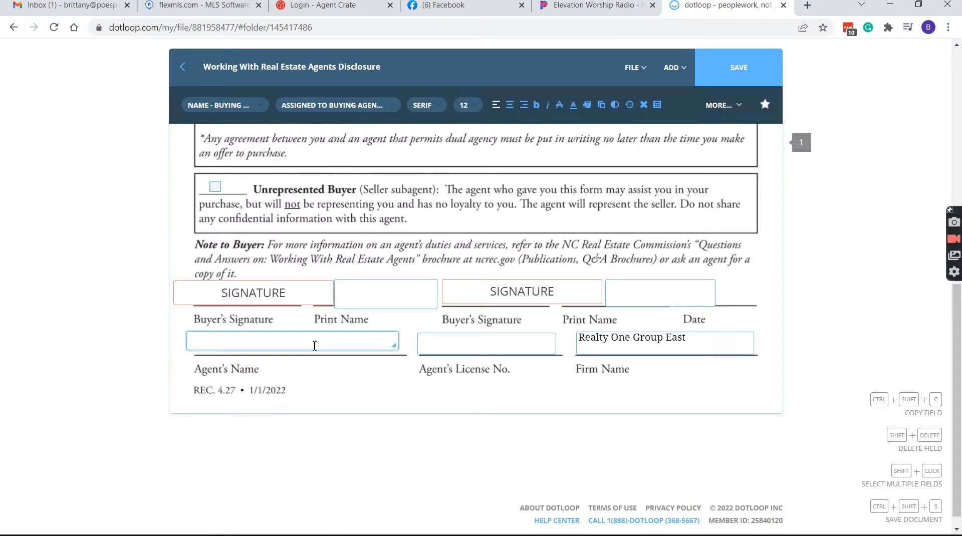
type("Betty Smith")
left_click(469, 347)
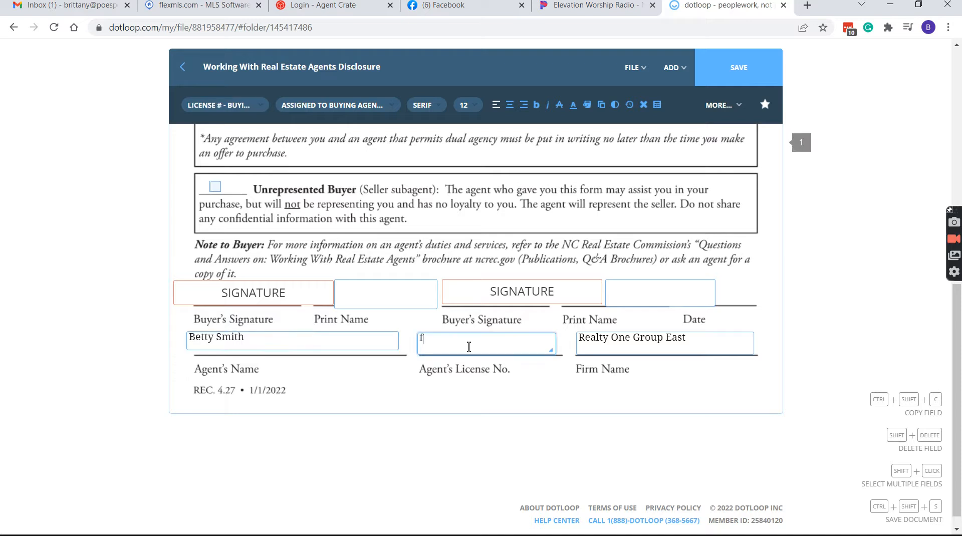
type("12321")
left_click(635, 67)
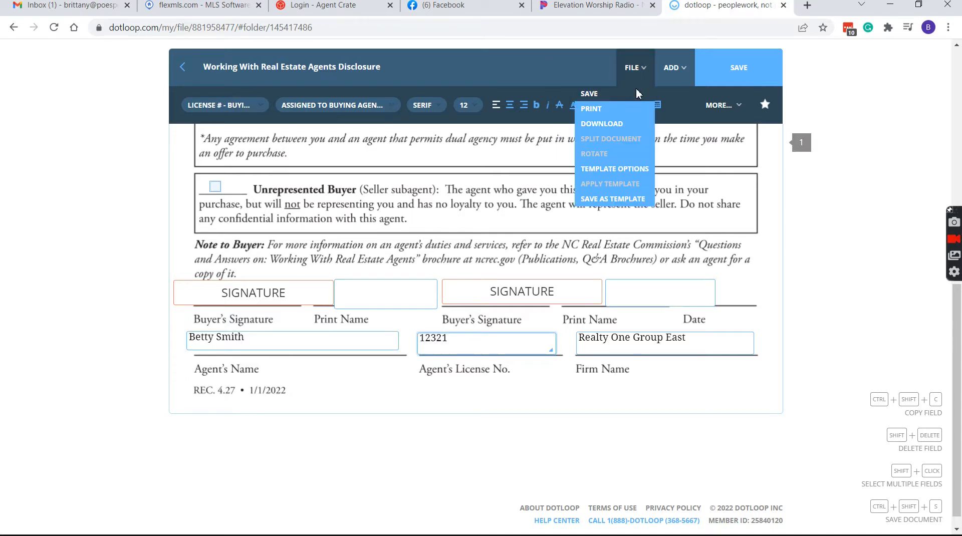
left_click(638, 92)
left_click(182, 81)
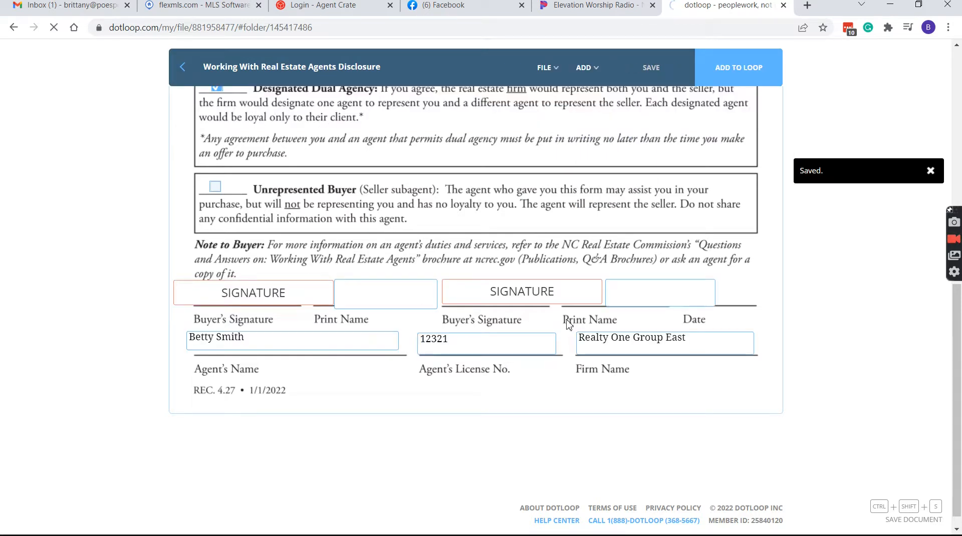
Open the 201 Exclusive Buyer Agency Agreement and tick the single-property option in section 3
scroll(534, 331, "down", 2)
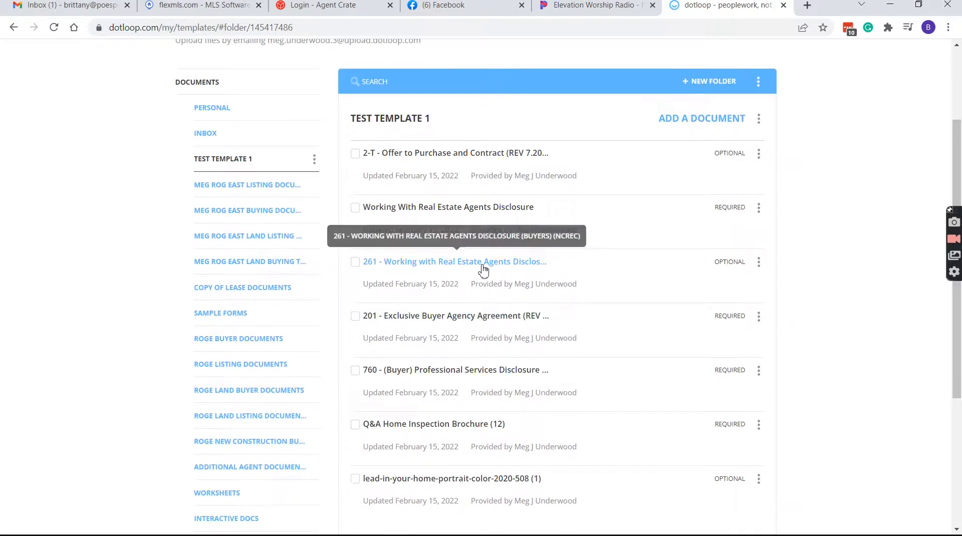
scroll(484, 271, "down", 3)
left_click(482, 193)
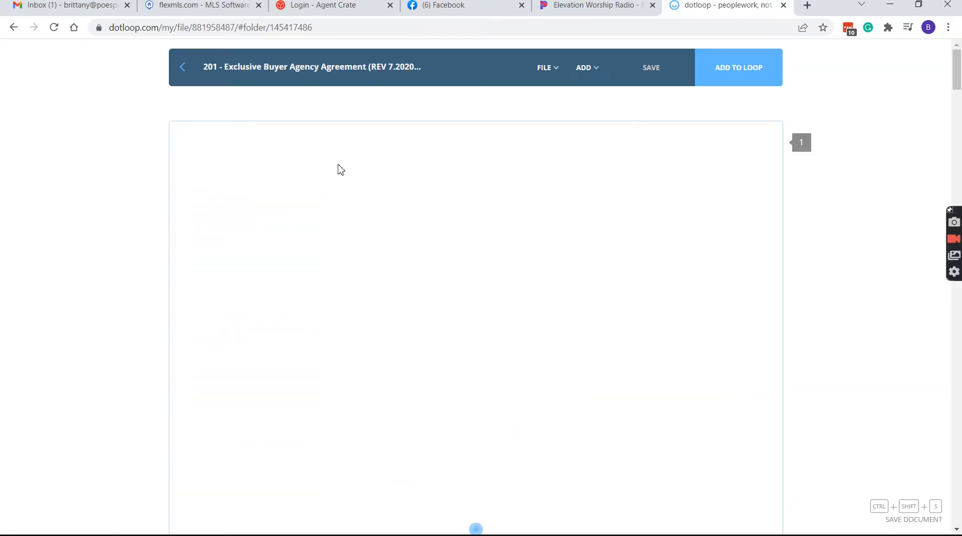
scroll(311, 155, "down", 1)
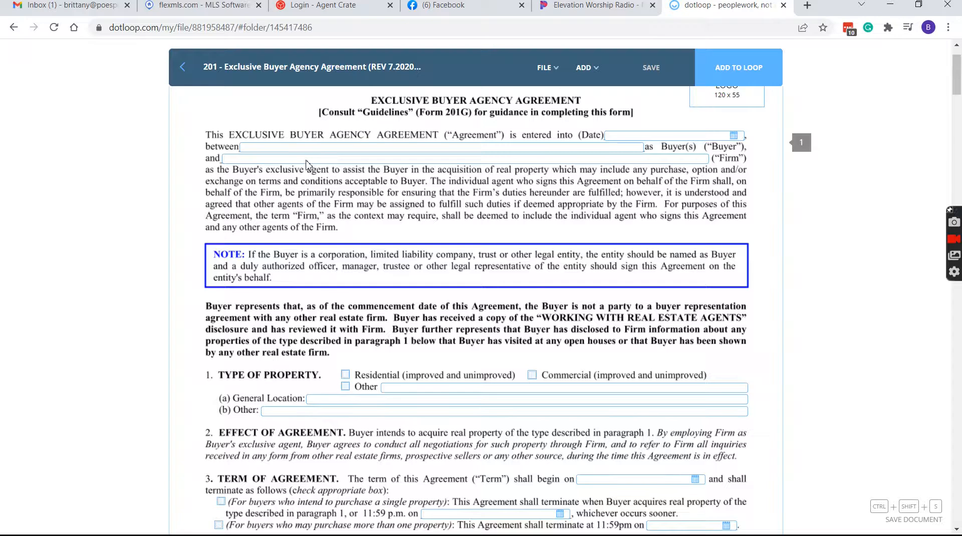
scroll(307, 164, "down", 2)
scroll(351, 250, "down", 1)
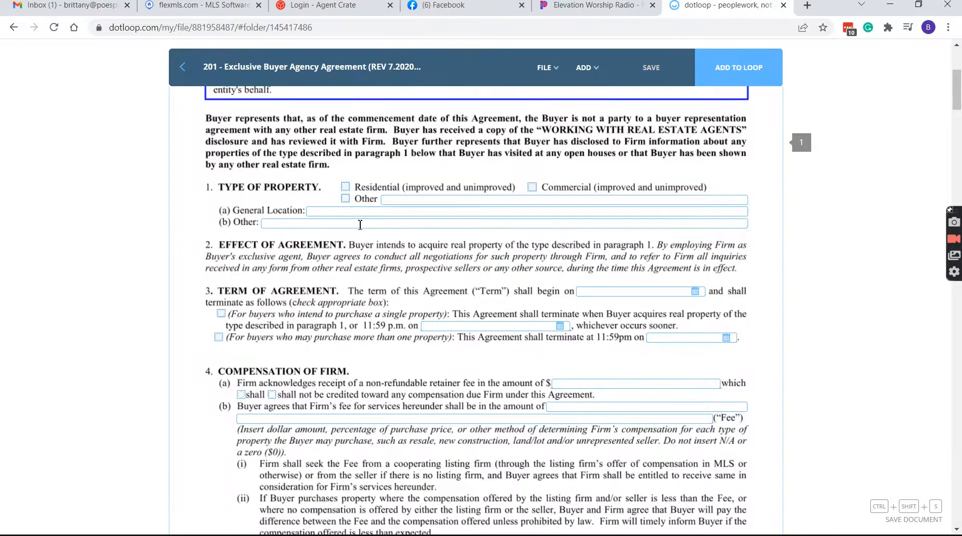
scroll(351, 243, "down", 1)
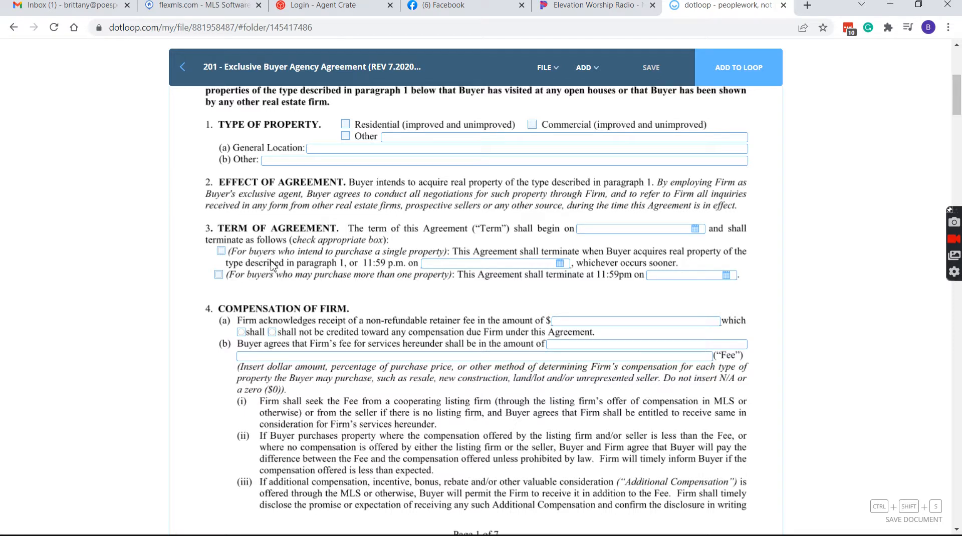
left_click(221, 251)
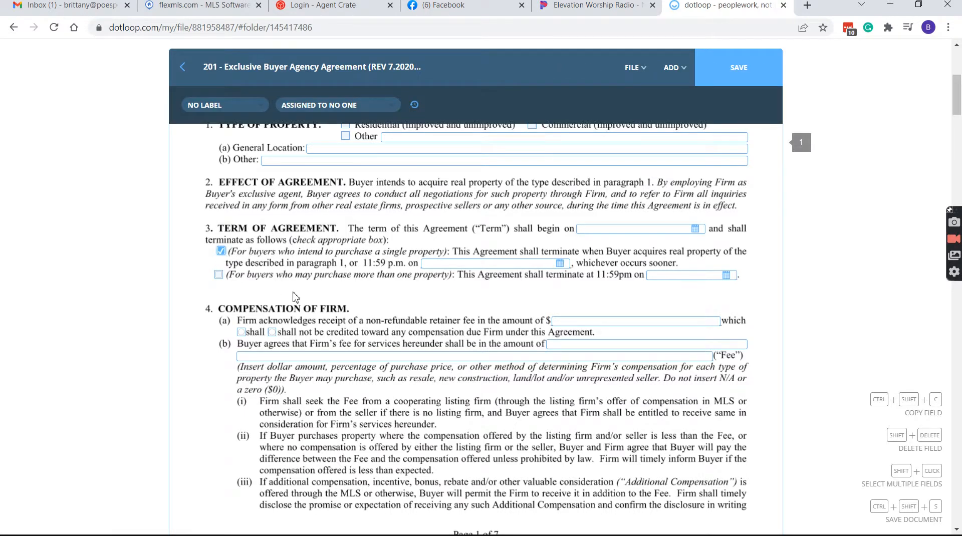
Enter a 0 retainer fee in 4(a) and mark it as not credited
scroll(296, 298, "down", 1)
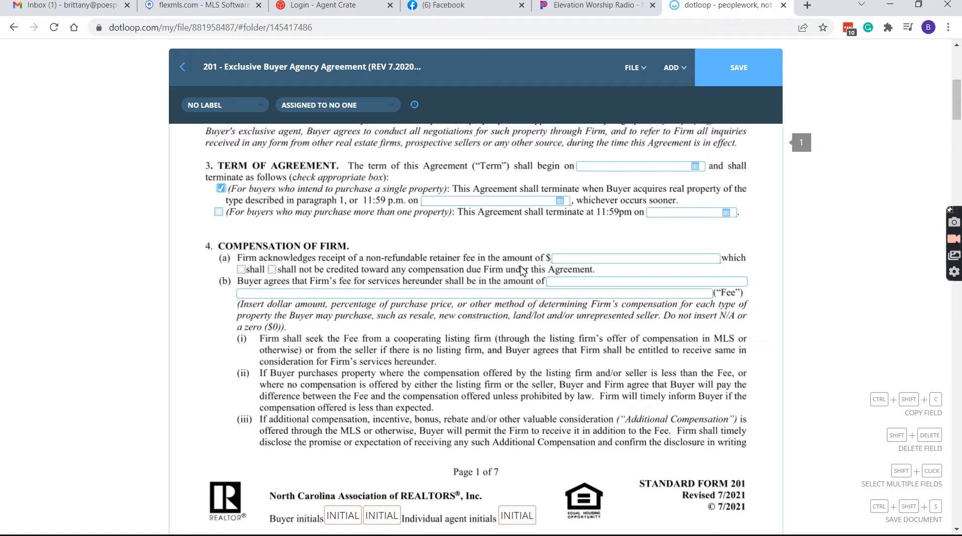
left_click(599, 259)
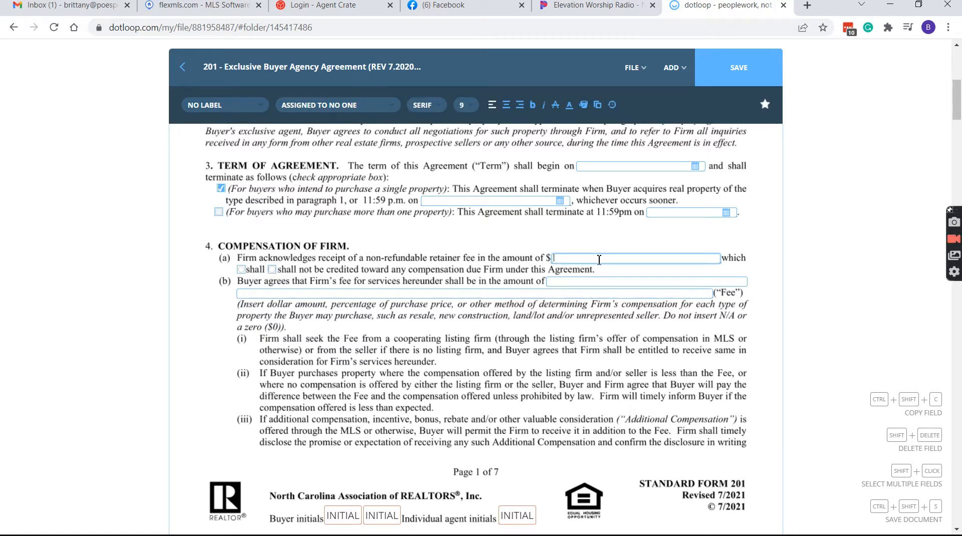
left_click(271, 269)
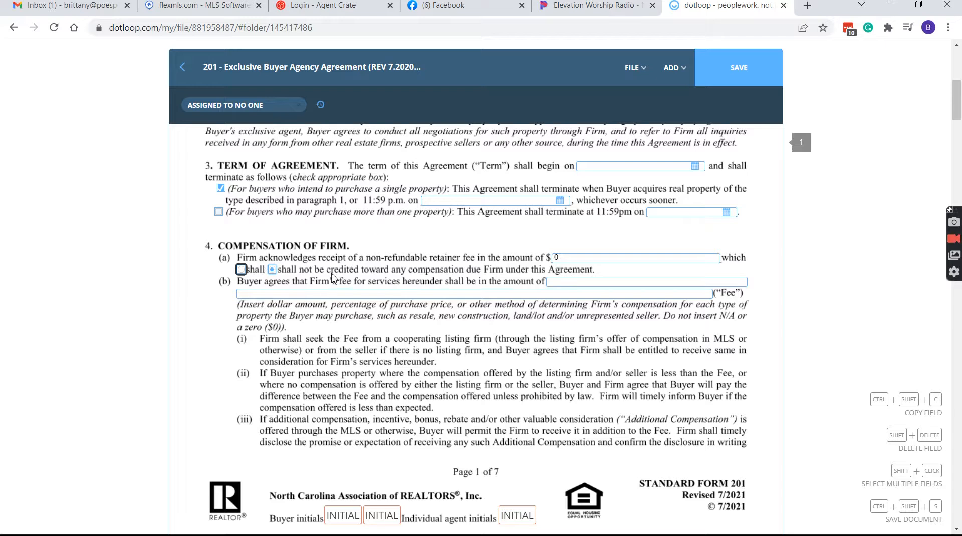
Enter '3% to be paid by seller' as the Firm's fee in 4(b)
scroll(485, 289, "down", 1)
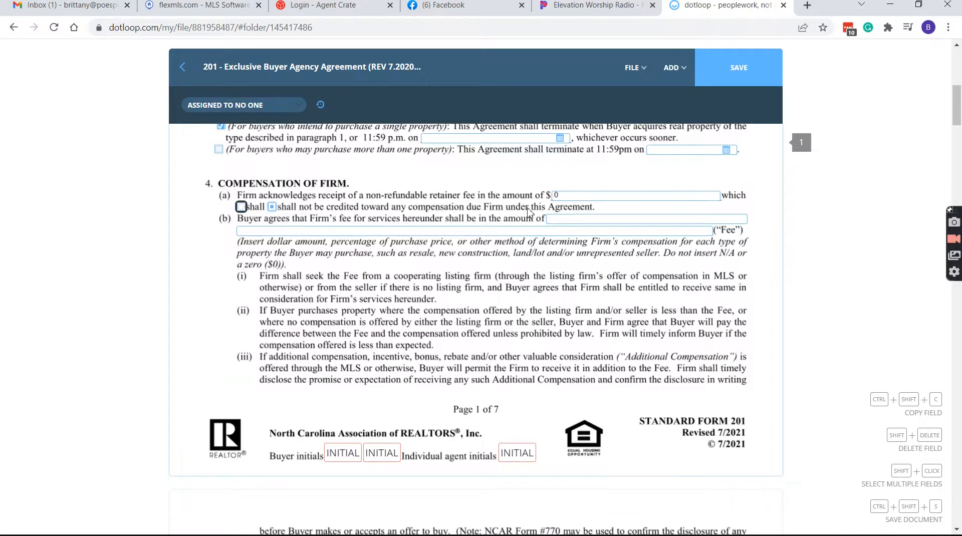
scroll(605, 223, "down", 3)
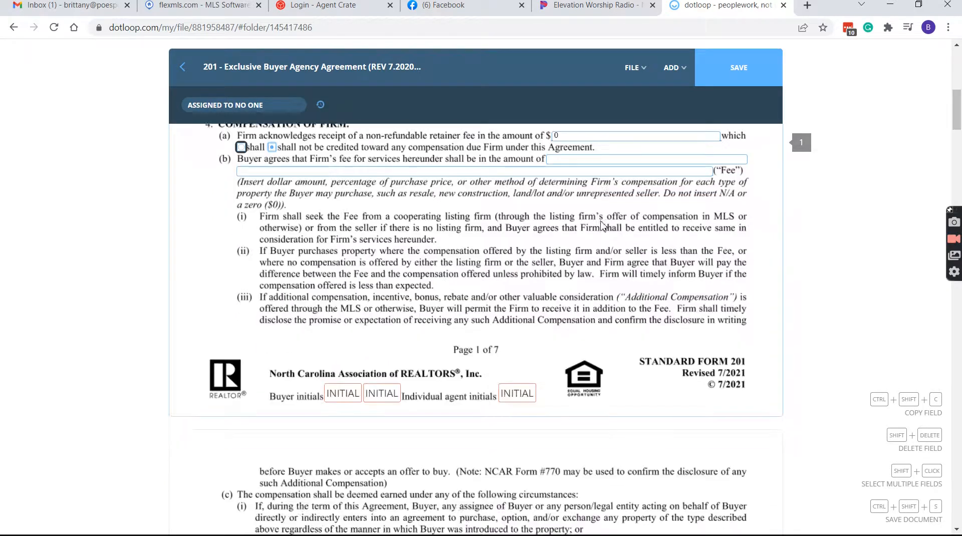
scroll(643, 195, "up", 2)
scroll(643, 195, "up", 1)
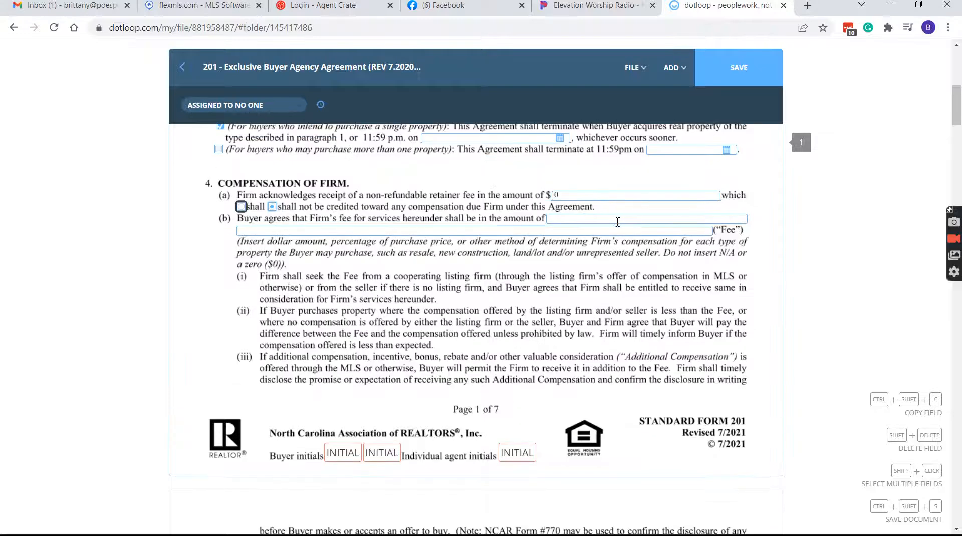
left_click(617, 221)
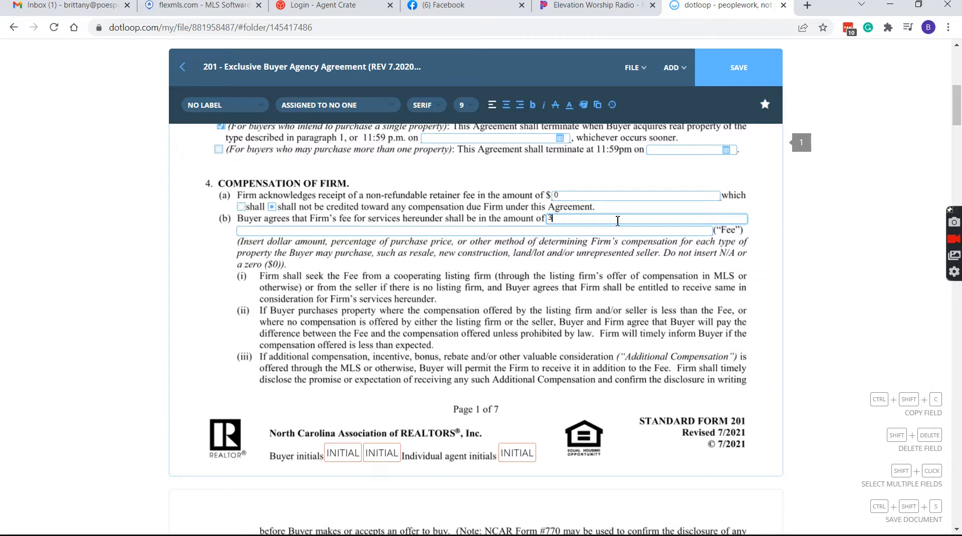
type("3% to be paid by seller")
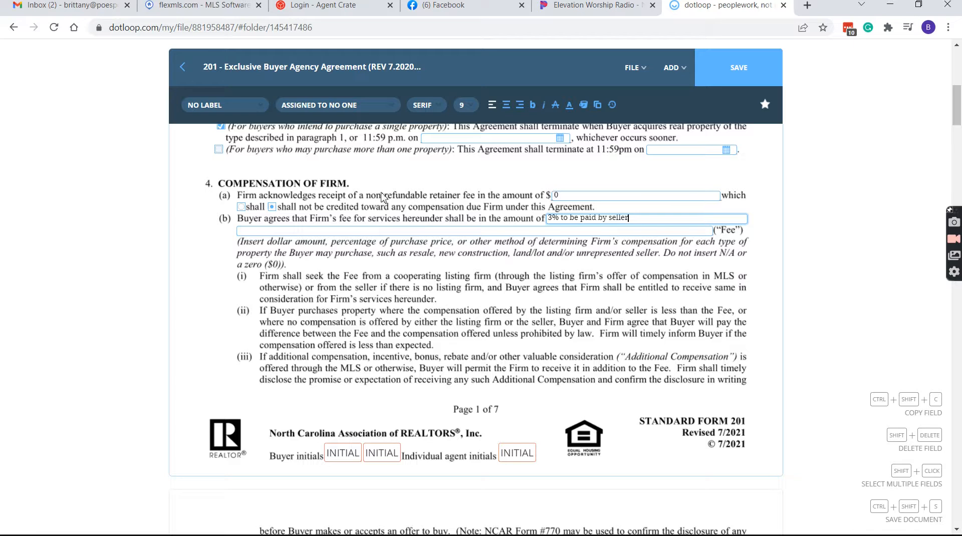
scroll(368, 203, "down", 1)
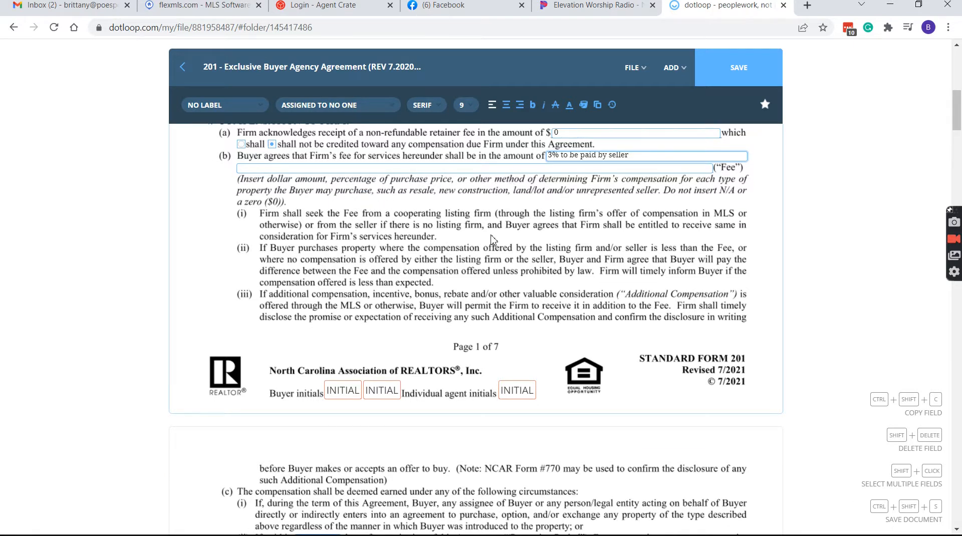
scroll(496, 238, "down", 4)
left_click(334, 287)
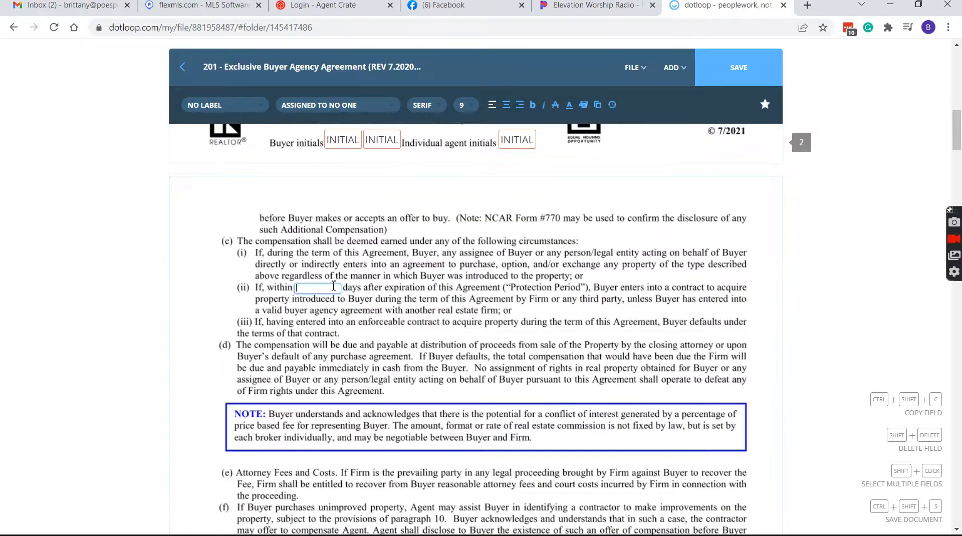
Enter 180 days for the 4(c)(ii) protection period and move on to page 3
left_click(262, 292)
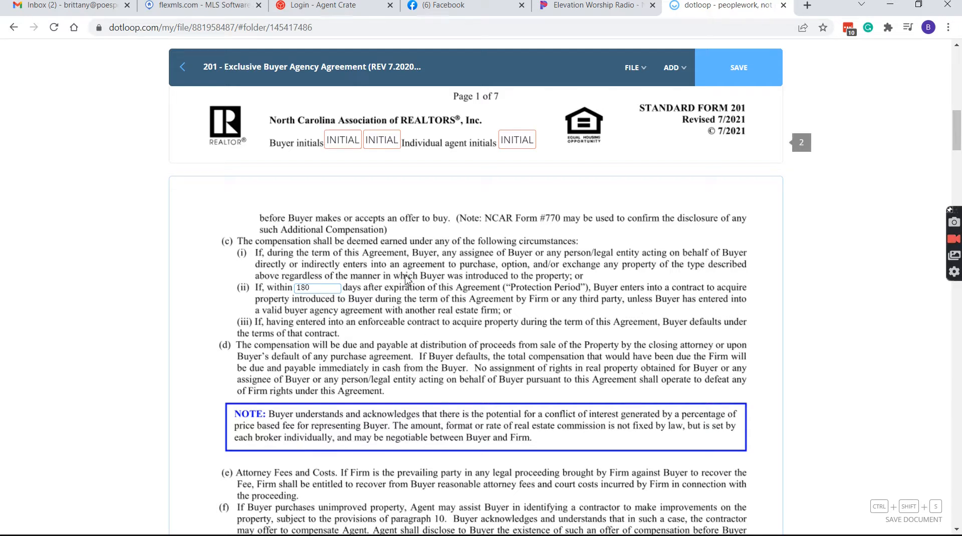
scroll(407, 278, "down", 3)
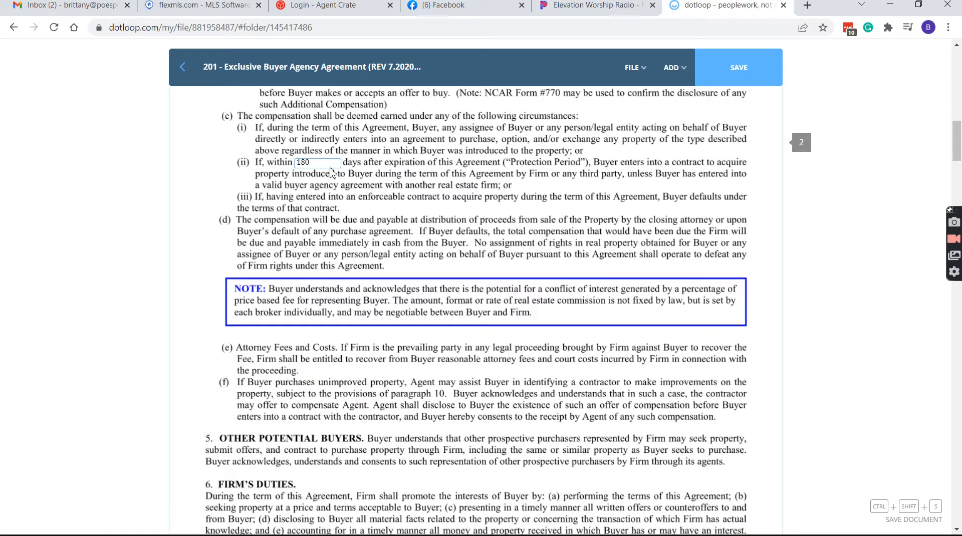
scroll(325, 166, "down", 2)
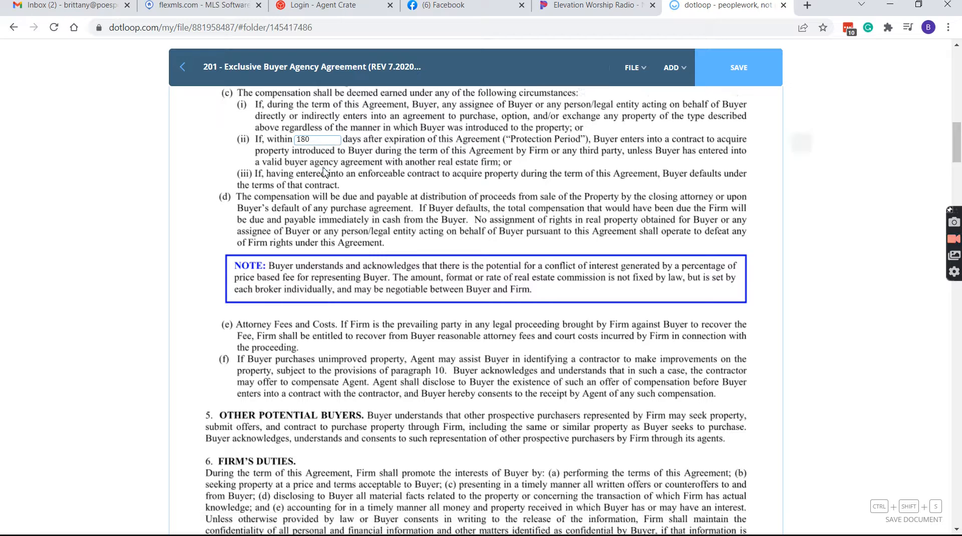
scroll(310, 178, "down", 3)
scroll(382, 258, "down", 8)
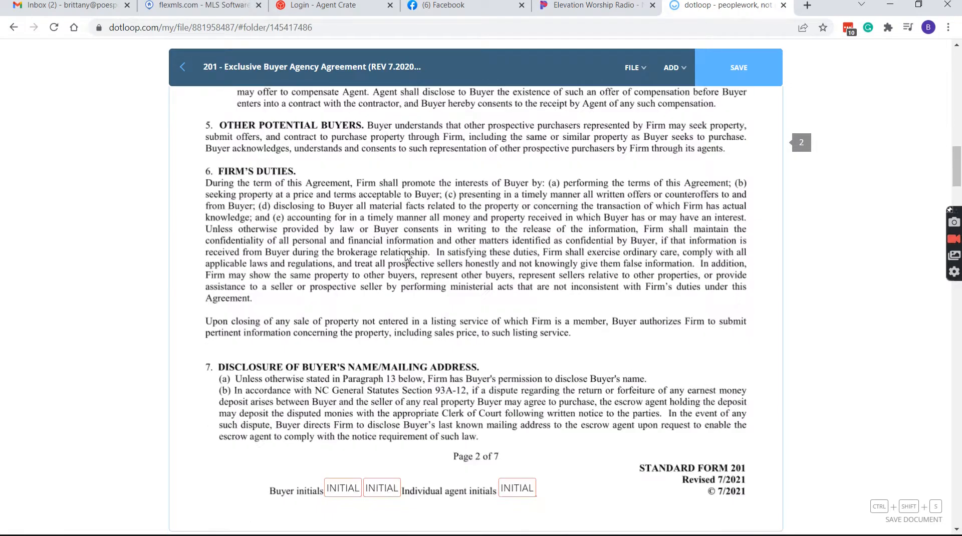
scroll(454, 251, "down", 6)
scroll(455, 249, "down", 9)
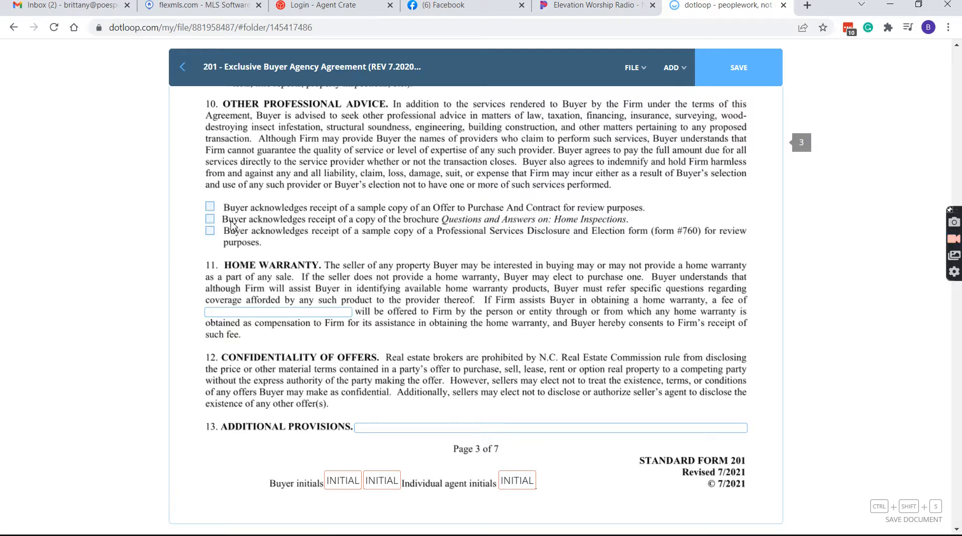
Tick the Offer to Purchase, Home Inspections and Professional Services receipts; enter 0 home warranty fee
left_click(210, 207)
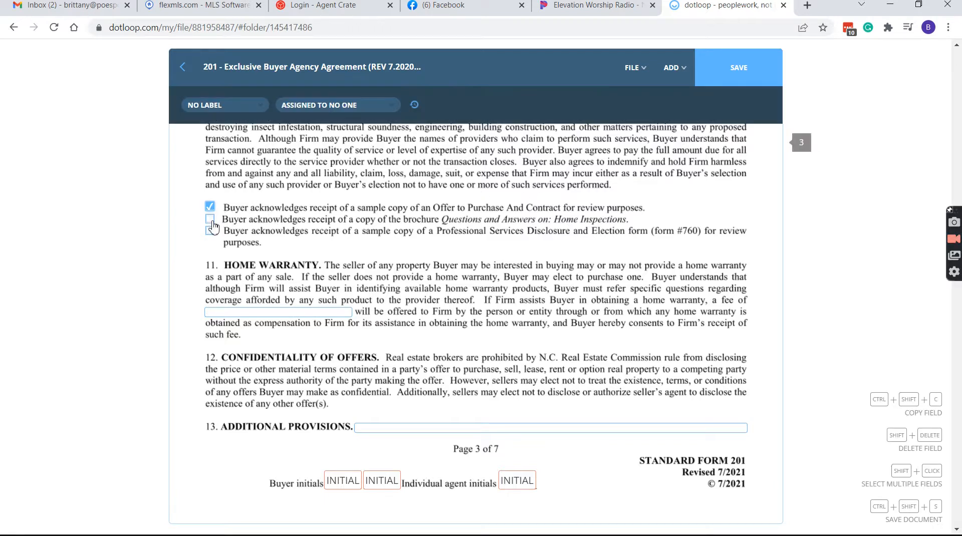
left_click(210, 219)
left_click(210, 232)
left_click(315, 317)
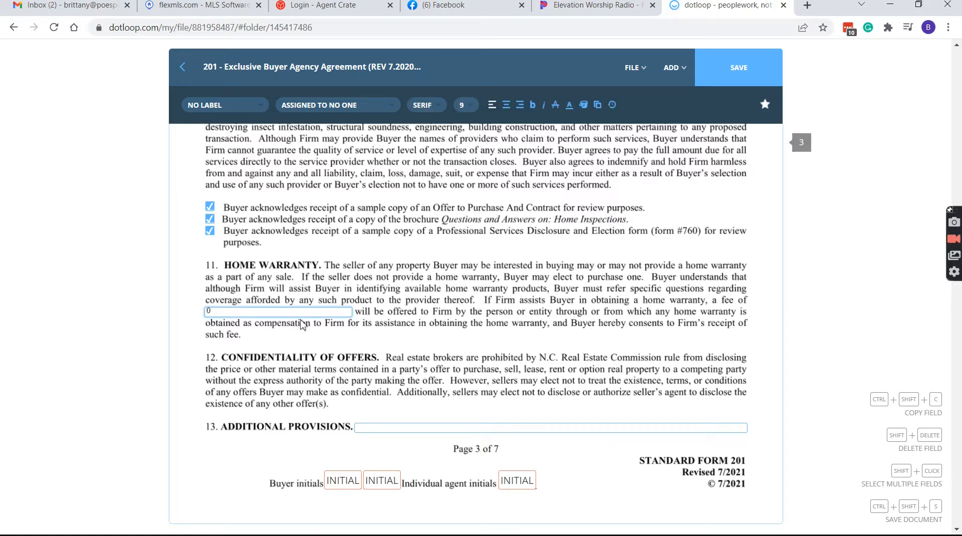
scroll(303, 324, "down", 7)
scroll(503, 269, "down", 10)
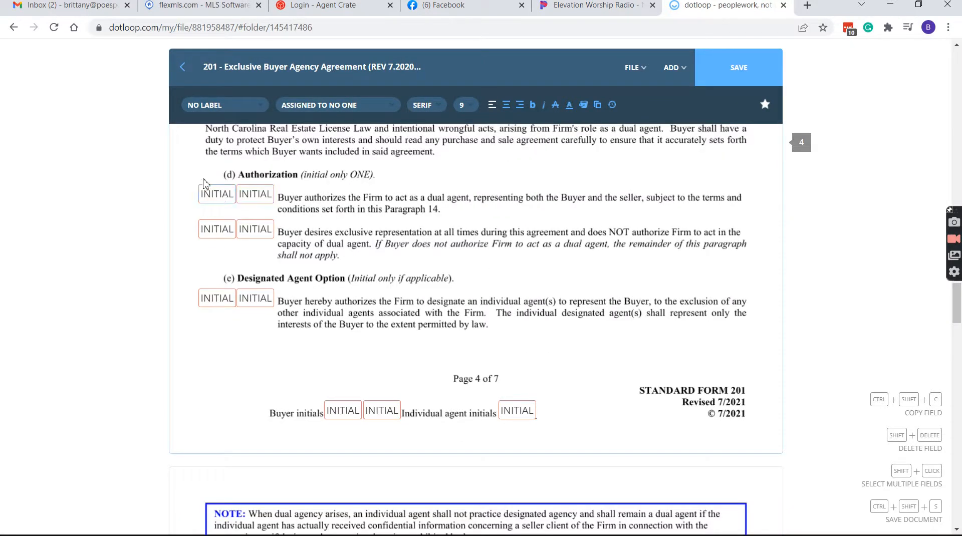
Select the four 14(d) Authorization initial fields and assign them to the Buyer role
left_click_drag(204, 181, 299, 251)
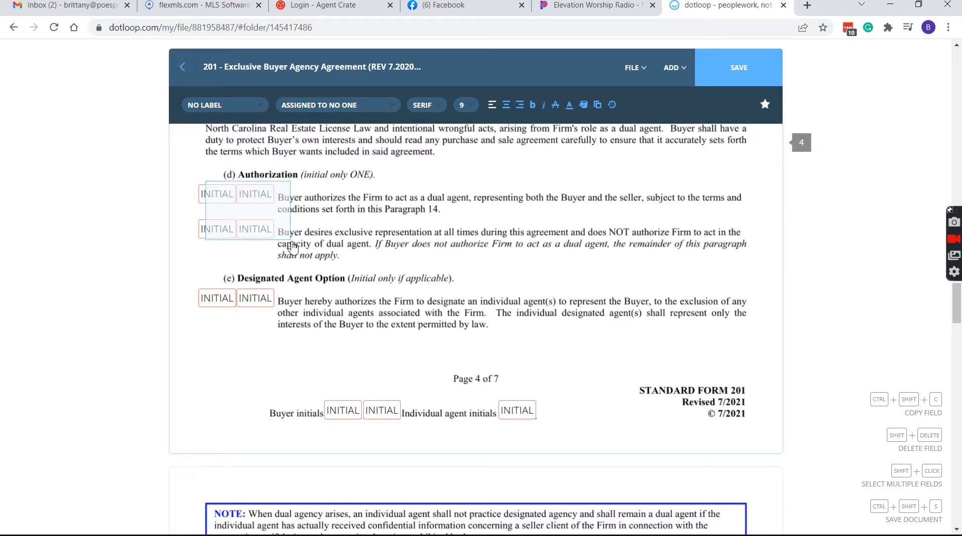
left_click(213, 107)
mouse_move(250, 162)
left_click(364, 200)
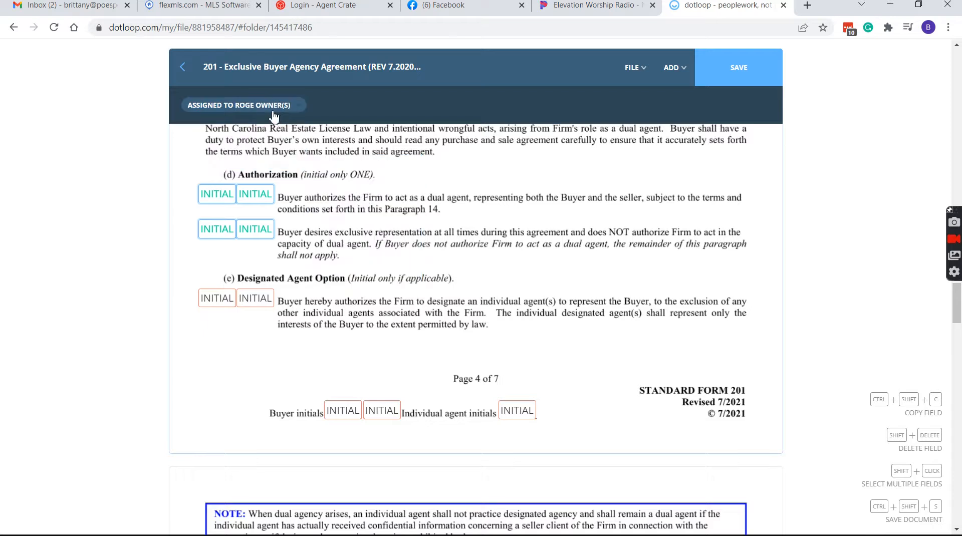
left_click(243, 105)
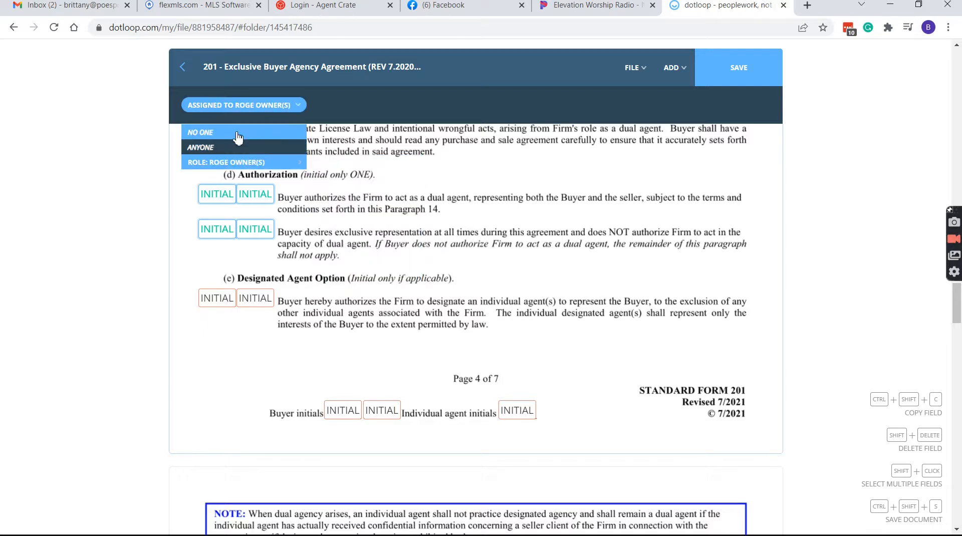
left_click(235, 133)
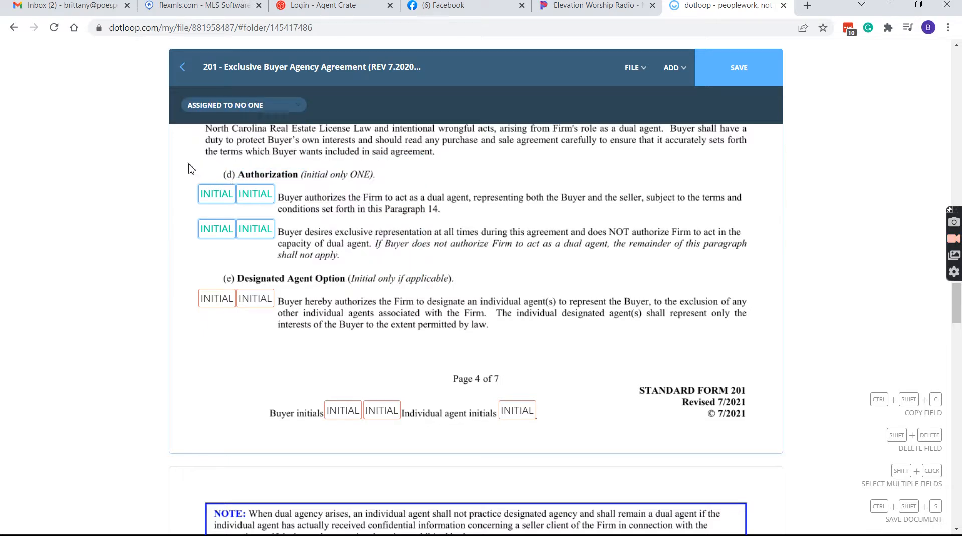
left_click(211, 105)
left_click(211, 107)
mouse_move(206, 147)
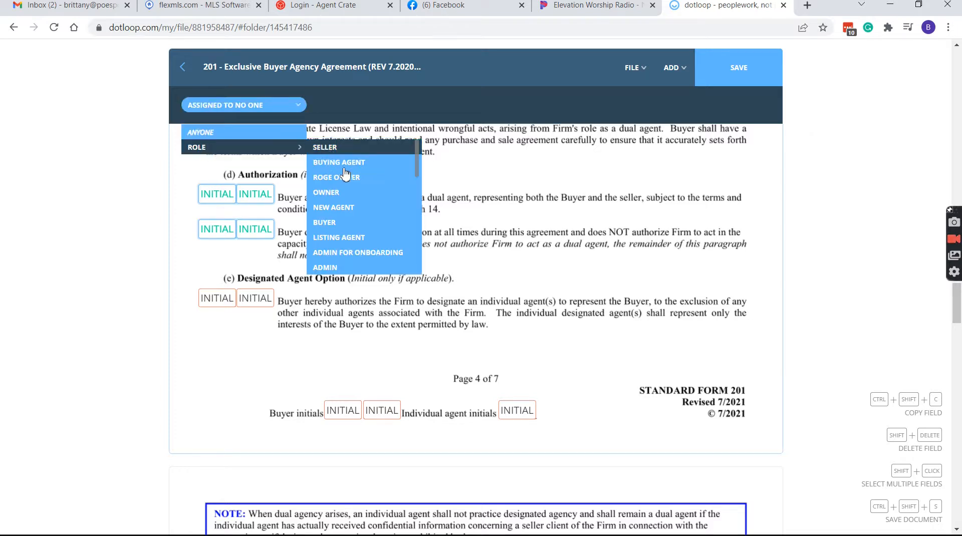
left_click(343, 227)
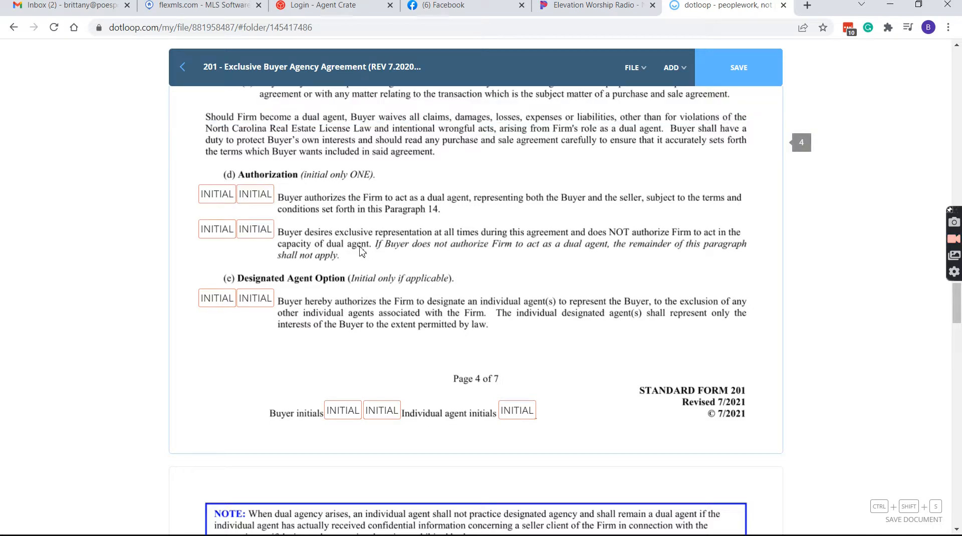
scroll(276, 280, "down", 2)
Move past the dual agency and buyer signature fields down to page 7
left_click_drag(259, 196, 203, 156)
left_click(459, 161)
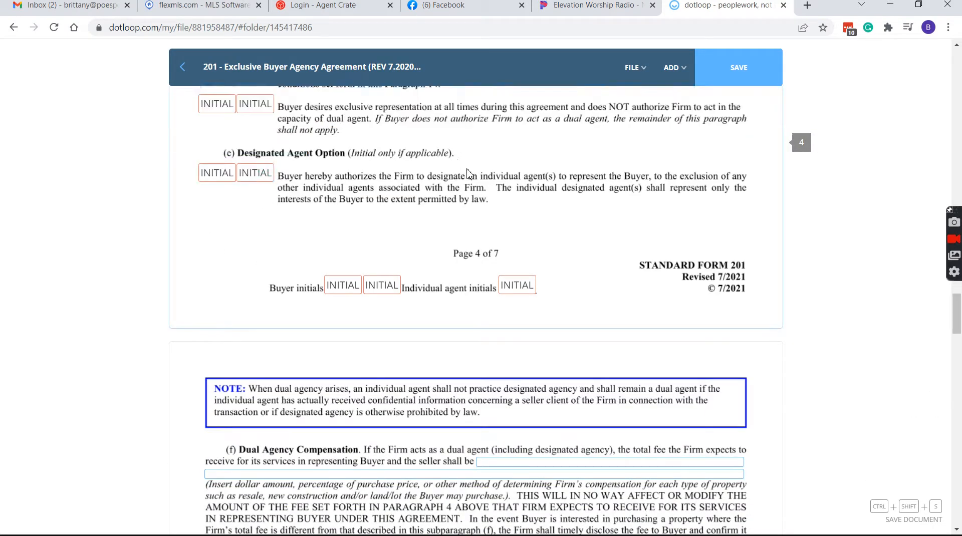
scroll(469, 174, "up", 1)
scroll(328, 194, "down", 5)
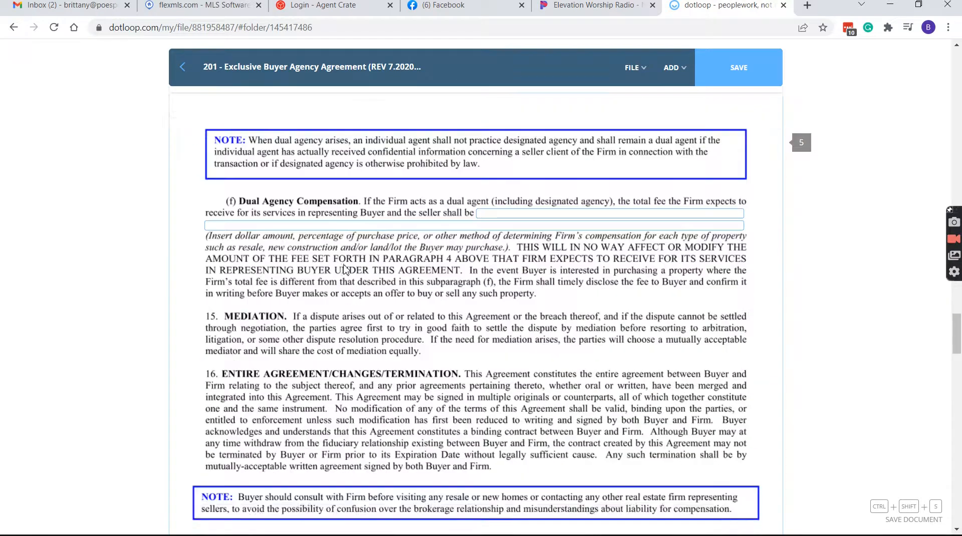
left_click(540, 210)
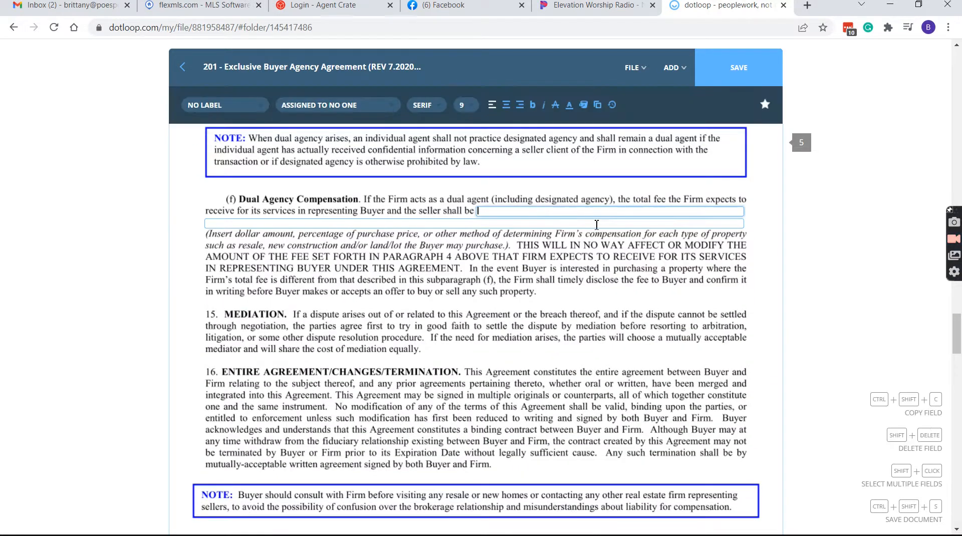
scroll(597, 223, "down", 1)
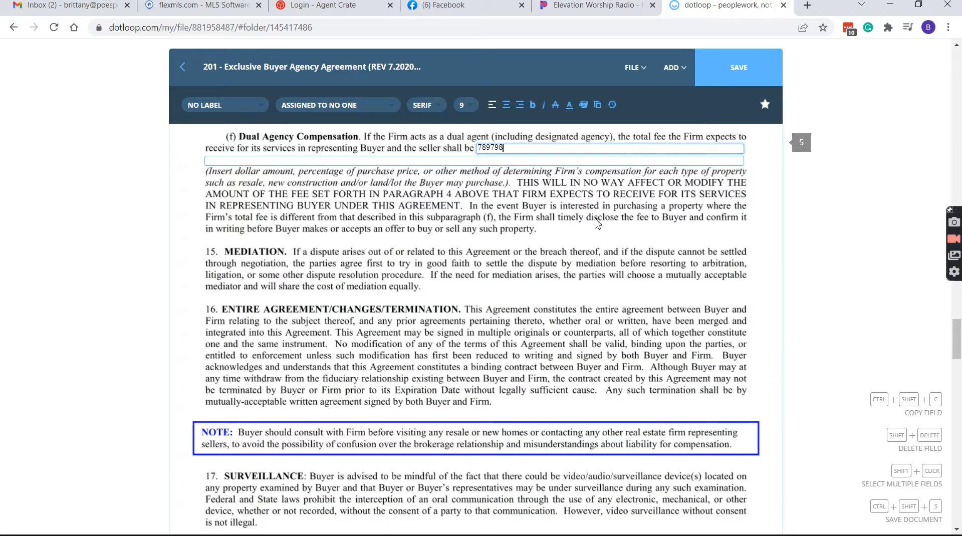
scroll(594, 226, "down", 11)
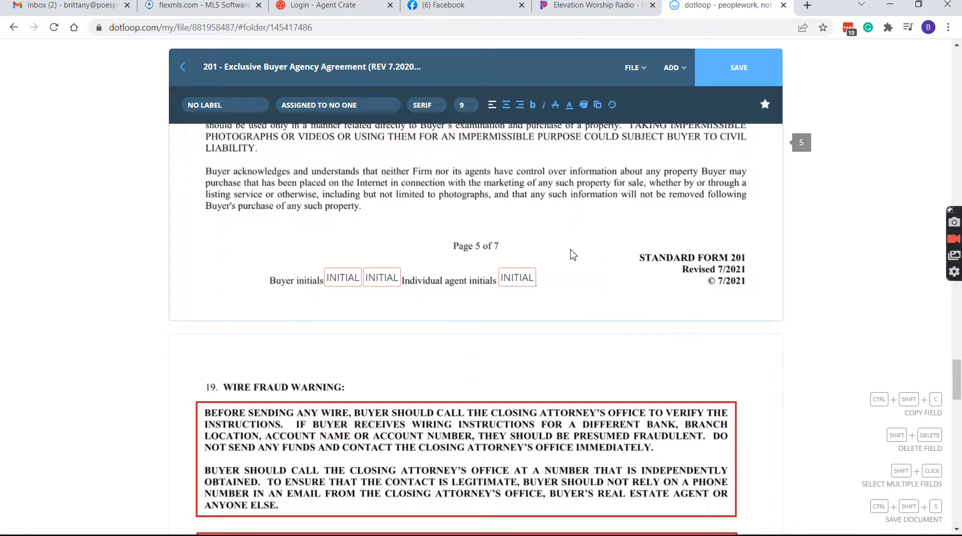
scroll(571, 253, "down", 5)
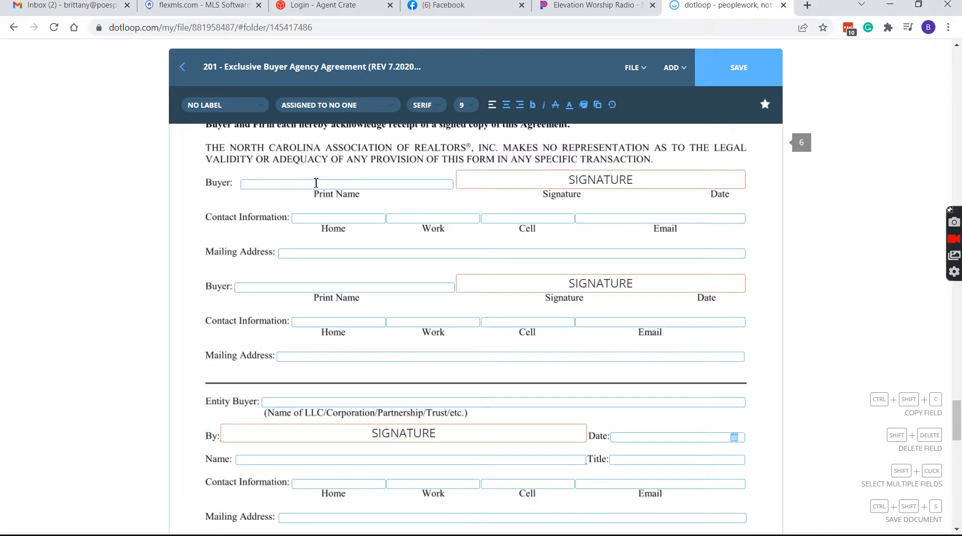
left_click(328, 185)
scroll(336, 243, "down", 2)
scroll(344, 262, "down", 8)
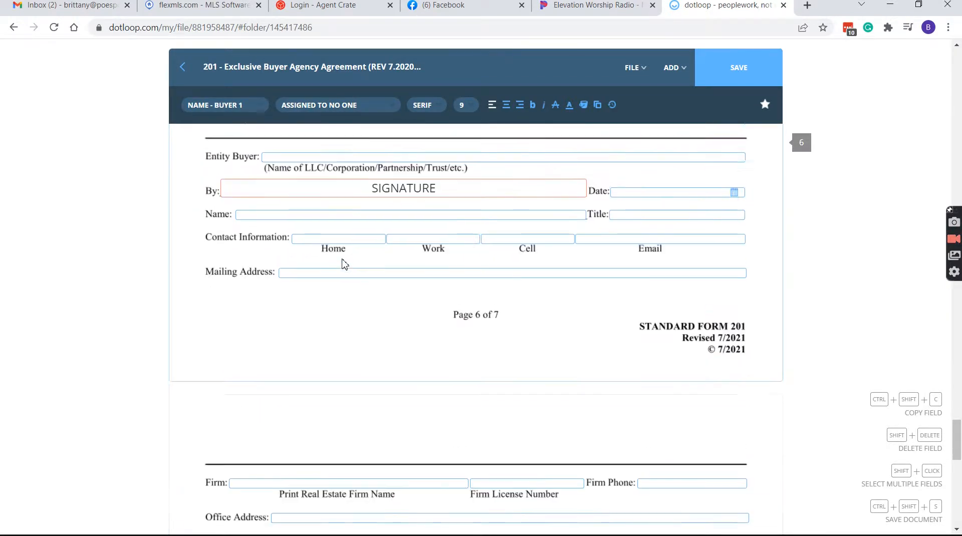
Fill in firm name realty one group, office address 123 abc street and the license number
left_click(307, 228)
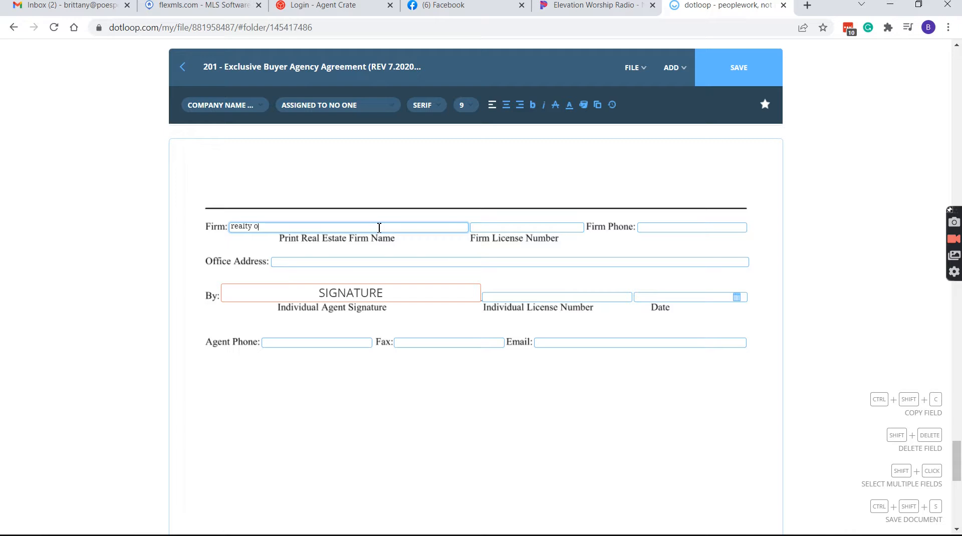
left_click(399, 262)
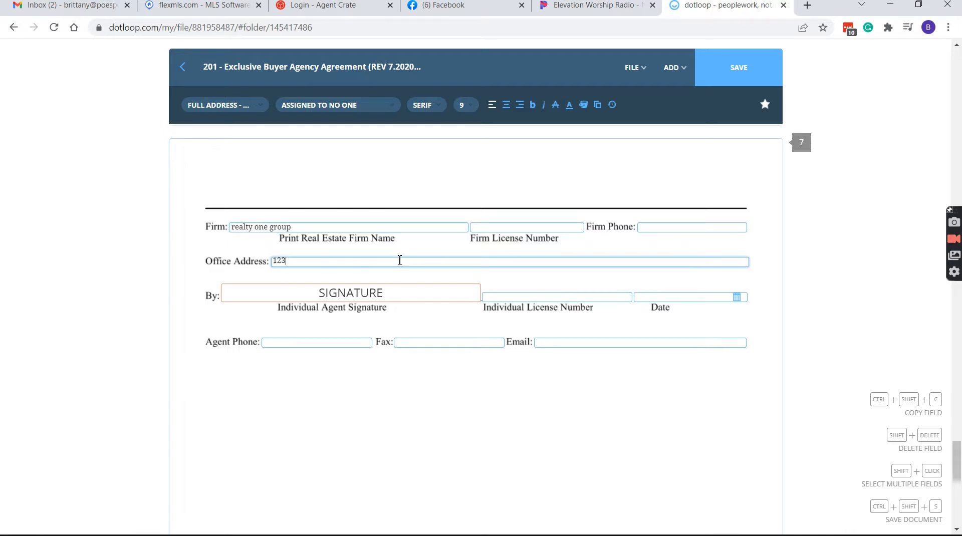
type("123 abc street")
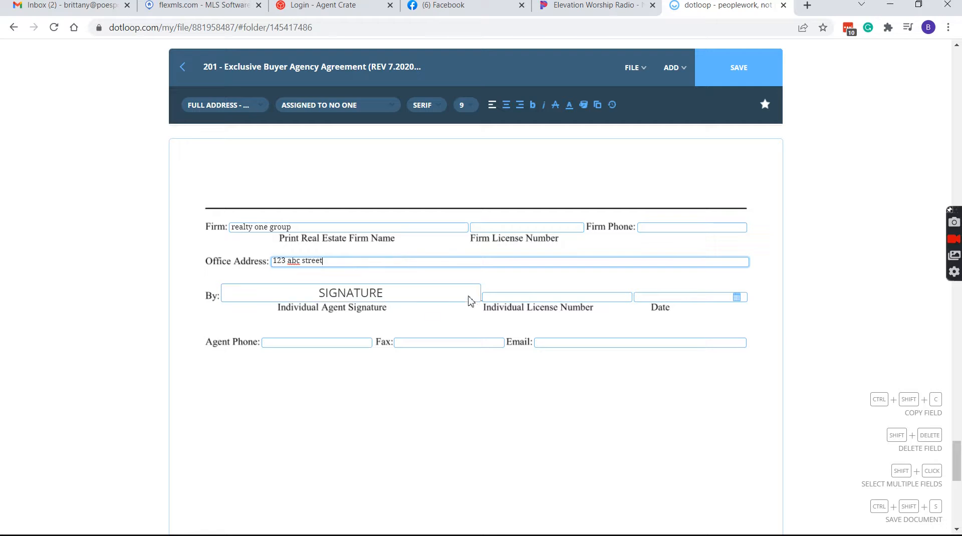
left_click(523, 296)
type("231241")
Save the 201 agreement template and return to the Templates list
left_click(635, 68)
left_click(636, 94)
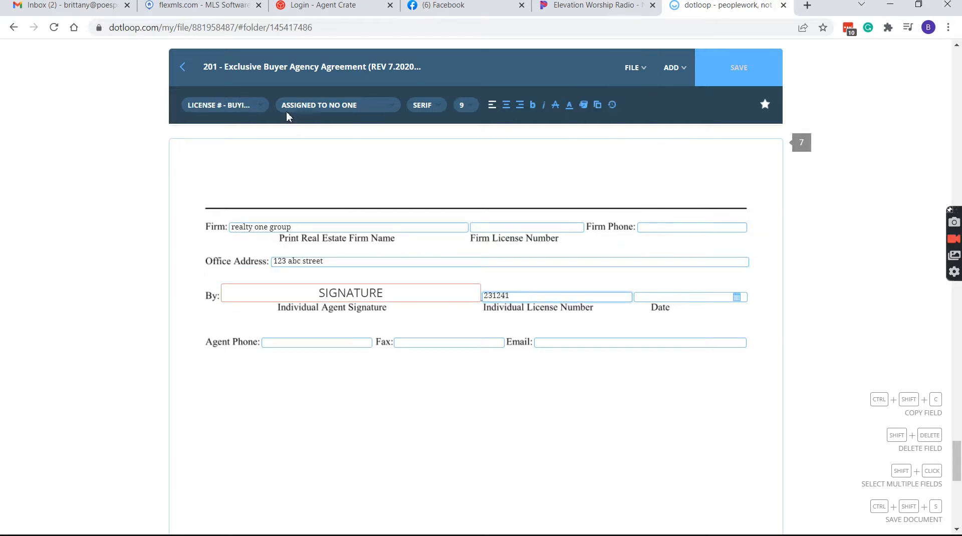
left_click(189, 79)
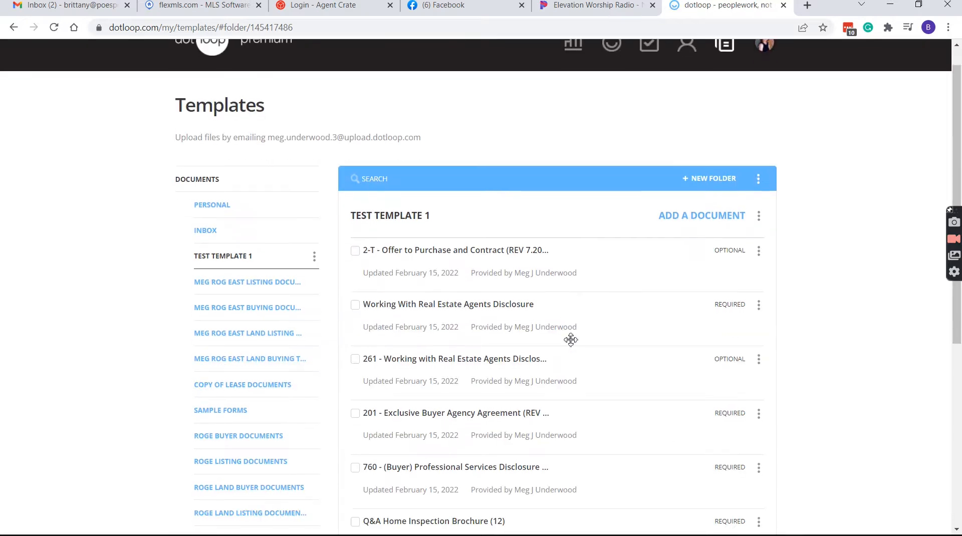
Open the 760 Professional Services Disclosure form from TEST TEMPLATE 1 and review its fields
scroll(571, 340, "down", 4)
left_click(508, 246)
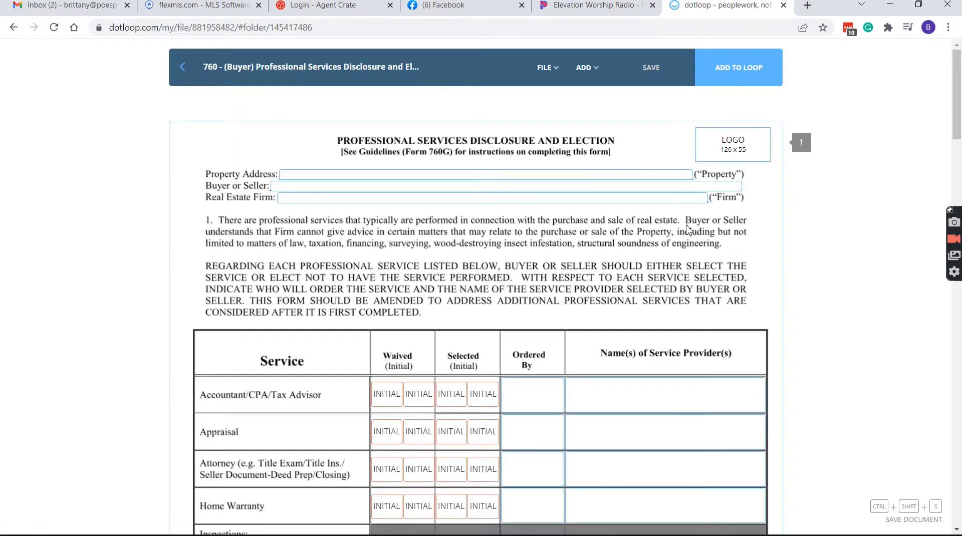
scroll(514, 235, "down", 3)
scroll(535, 291, "up", 3)
scroll(445, 248, "down", 1)
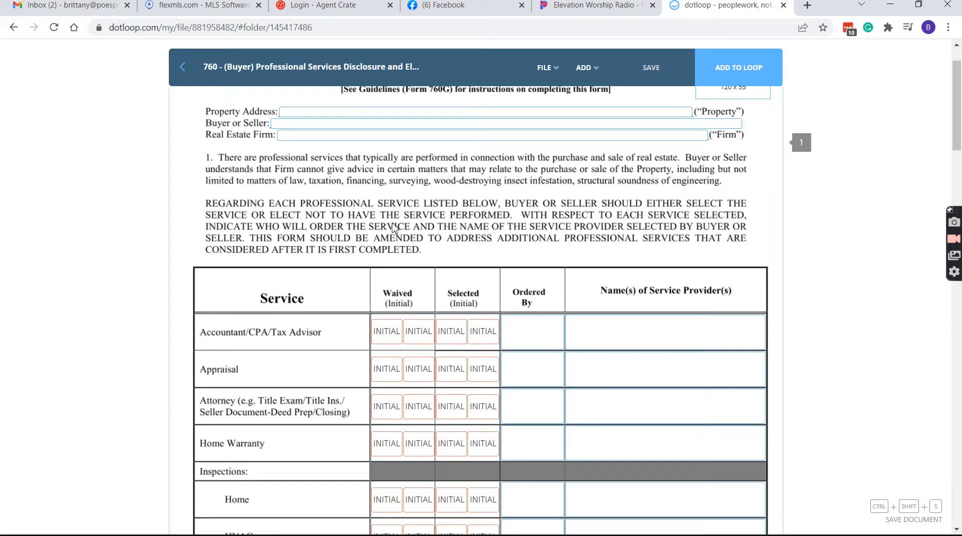
scroll(383, 265, "down", 2)
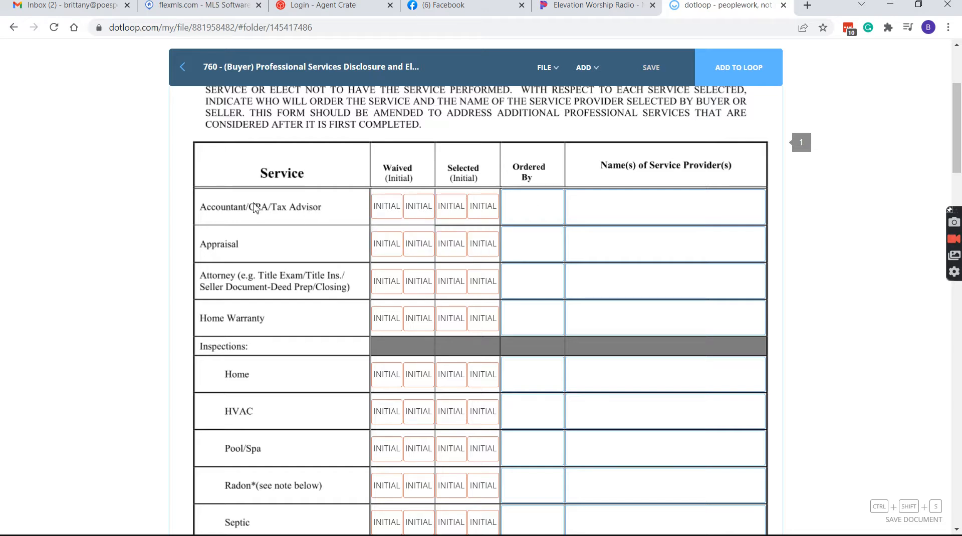
left_click(630, 200)
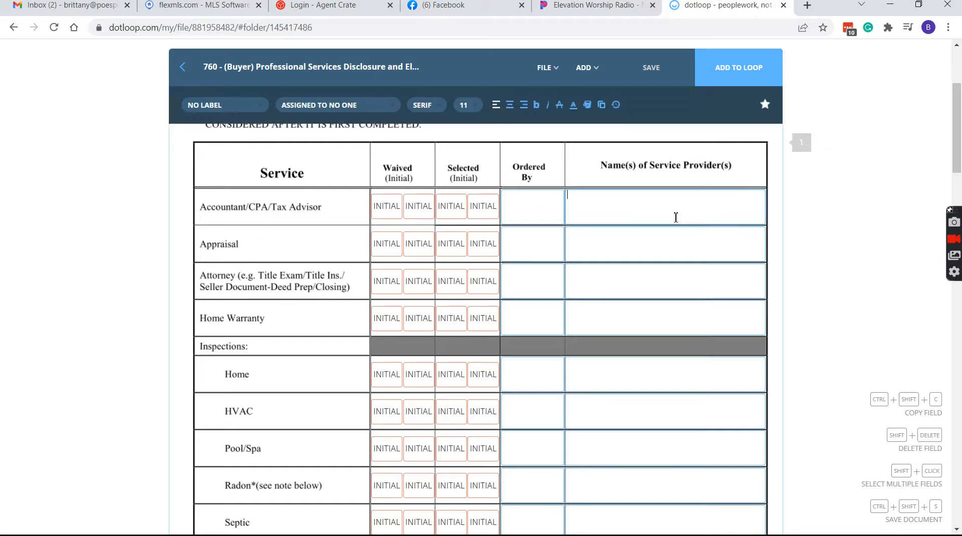
scroll(714, 248, "down", 2)
scroll(711, 246, "up", 2)
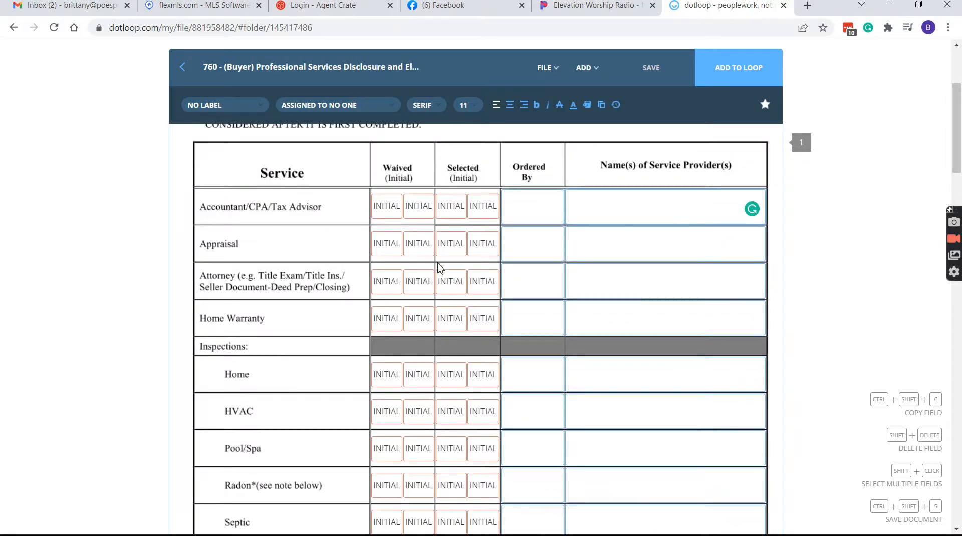
scroll(726, 251, "down", 8)
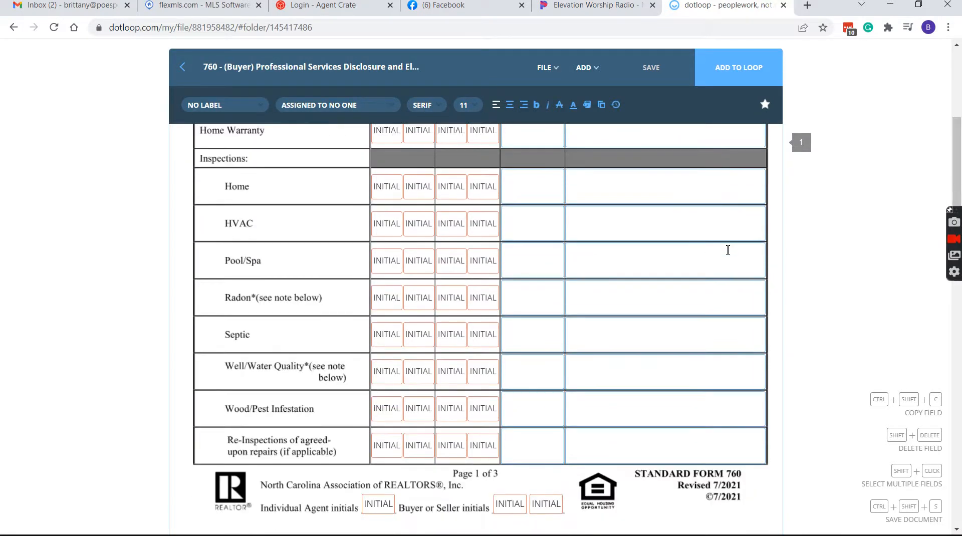
scroll(697, 352, "up", 9)
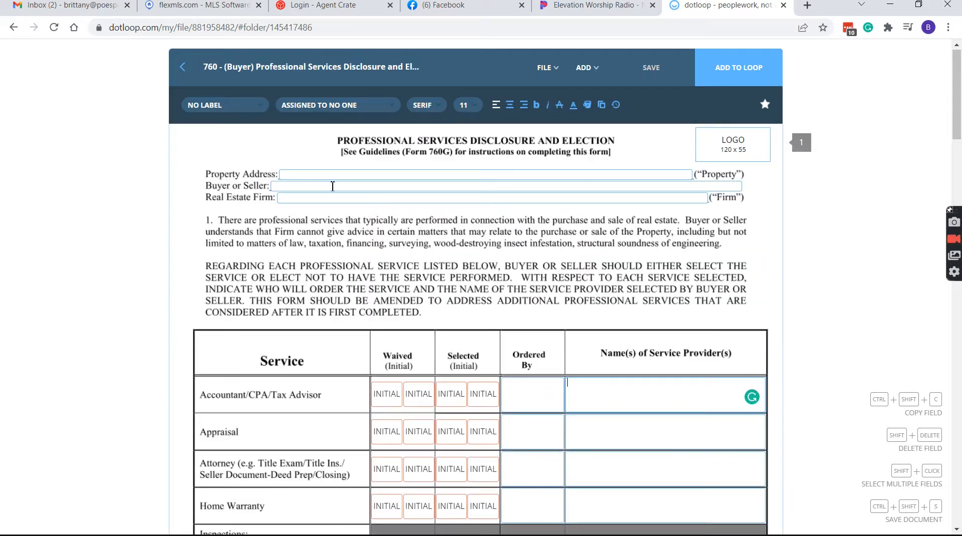
scroll(350, 341, "down", 3)
scroll(398, 220, "up", 3)
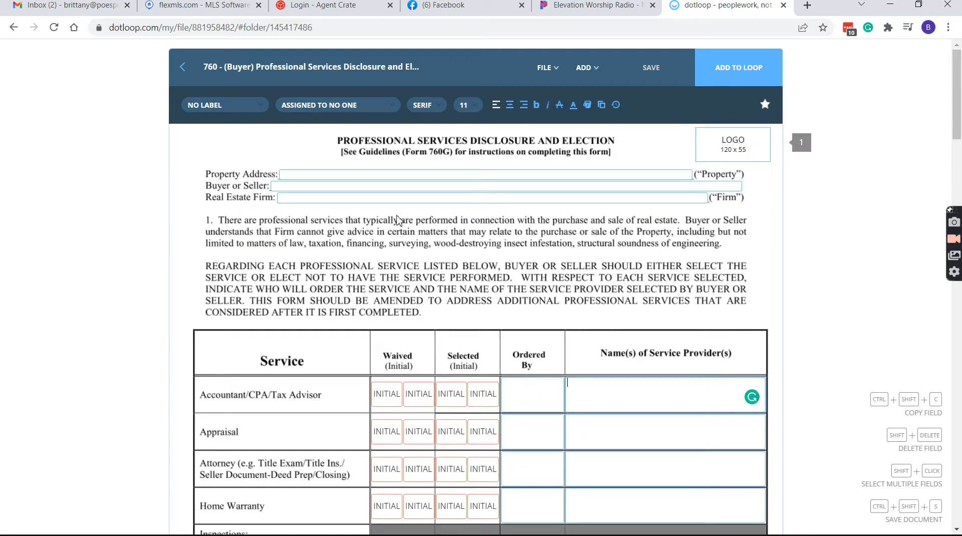
left_click(326, 172)
scroll(375, 237, "down", 3)
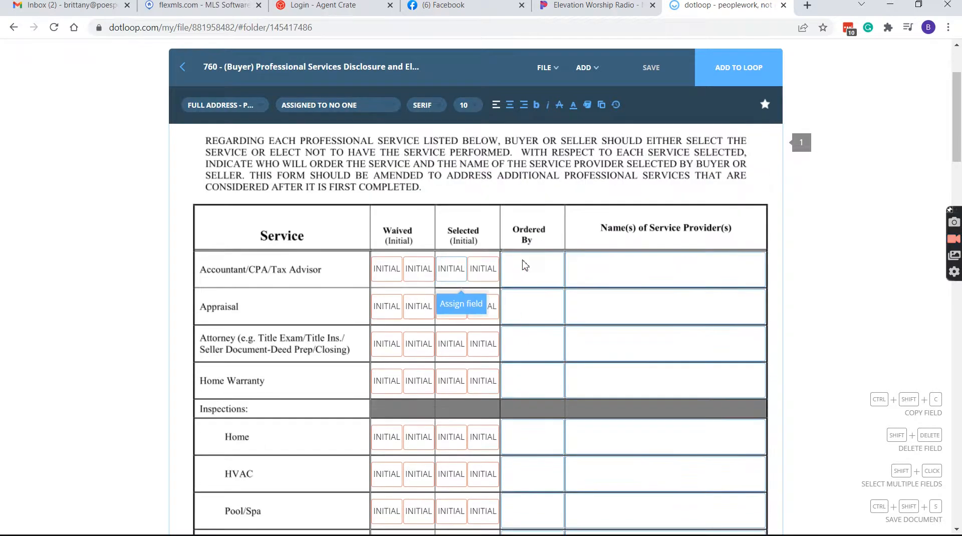
Enter TBD as Ordered By and 'To Be Determined' as the Accountant row's provider
left_click(531, 266)
type("T")
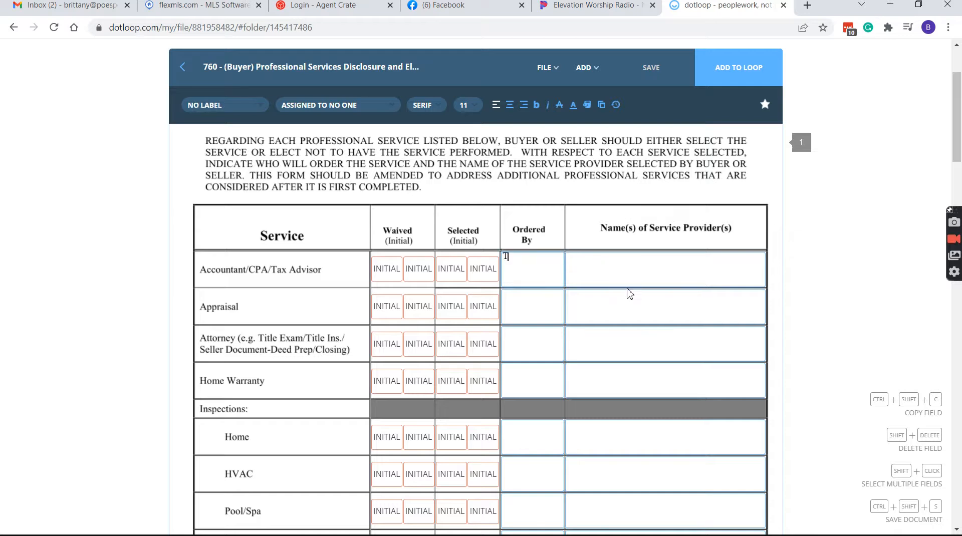
type("BD")
left_click(633, 264)
type("To Be Determi")
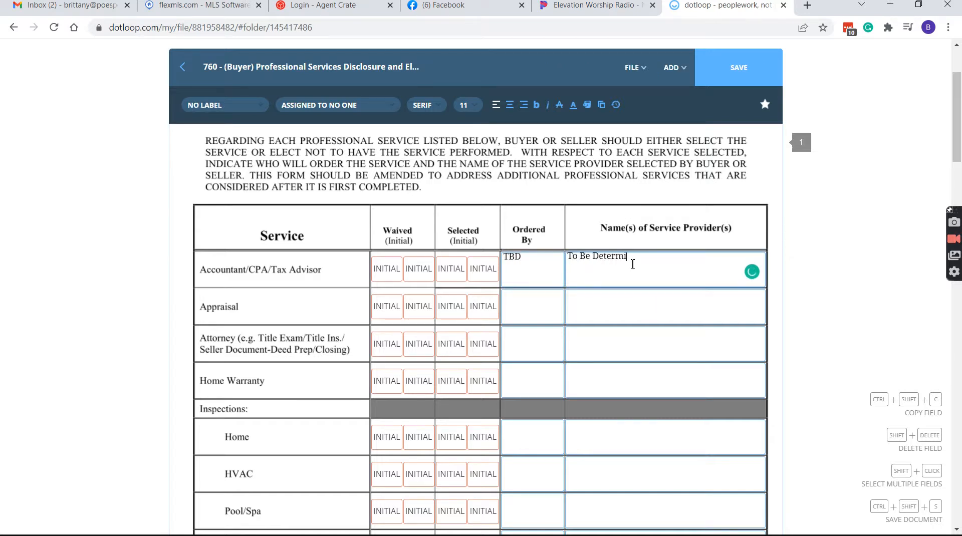
type("ned")
scroll(629, 272, "down", 6)
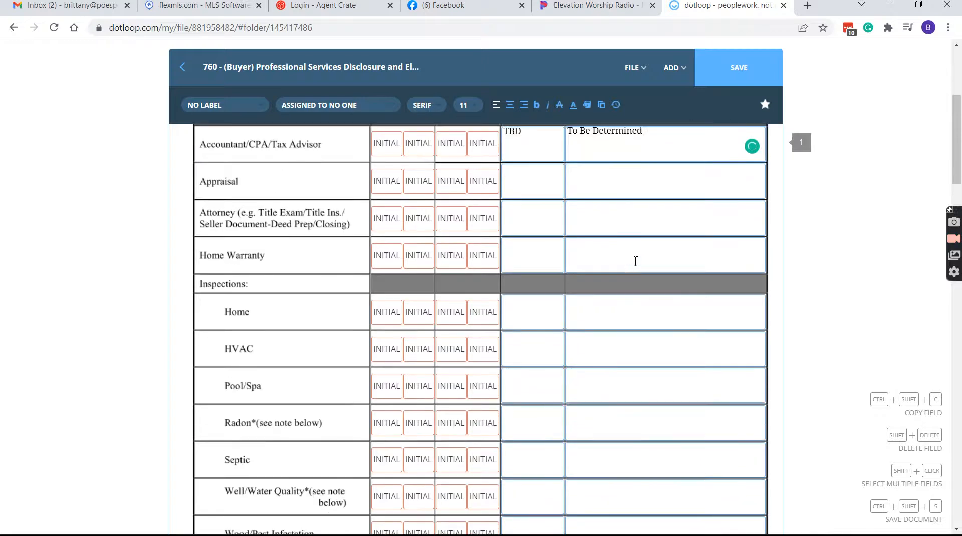
scroll(657, 245, "down", 4)
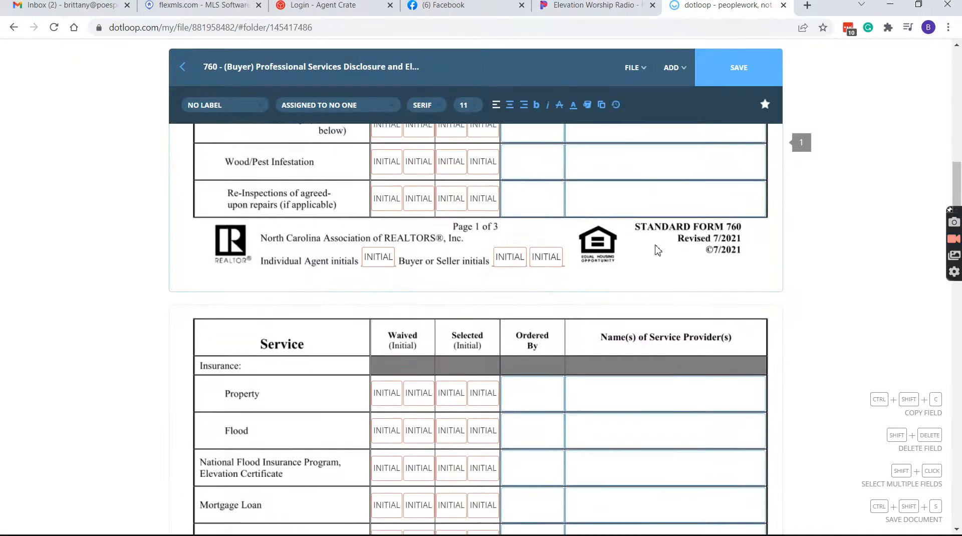
scroll(656, 251, "up", 13)
scroll(513, 354, "down", 2)
scroll(512, 355, "down", 1)
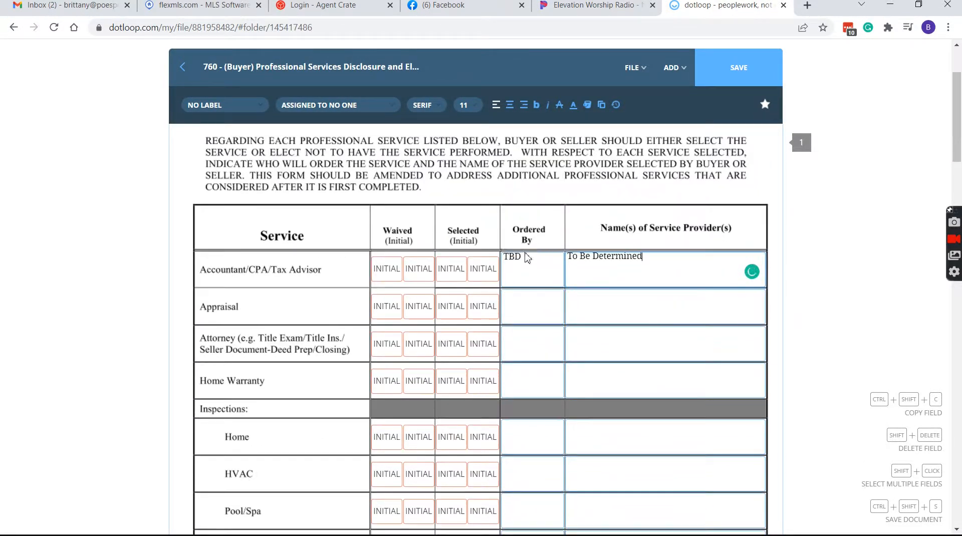
double_click(525, 256)
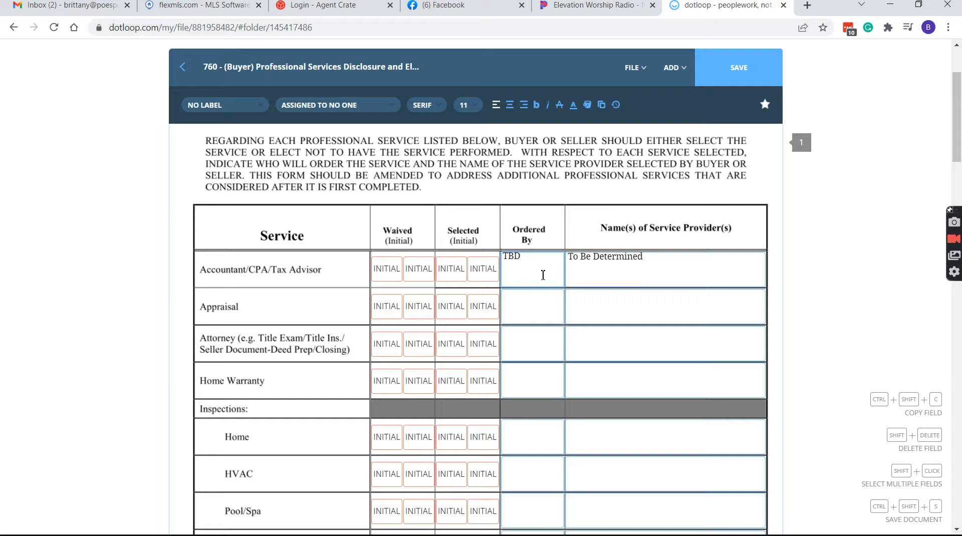
Copy the Accountant row's TBD and paste it into the Appraisal Ordered By field
left_click(547, 317)
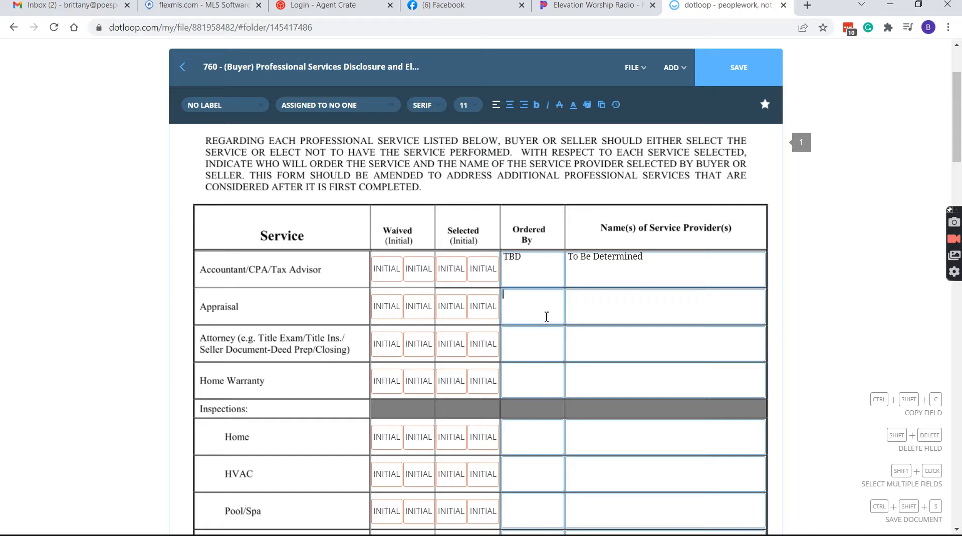
left_click(550, 344)
left_click(540, 310)
double_click(521, 258)
key("ctrl+c")
left_click(529, 304)
left_click(516, 261)
right_click(516, 261)
left_click(543, 308)
left_click(541, 310)
right_click(541, 310)
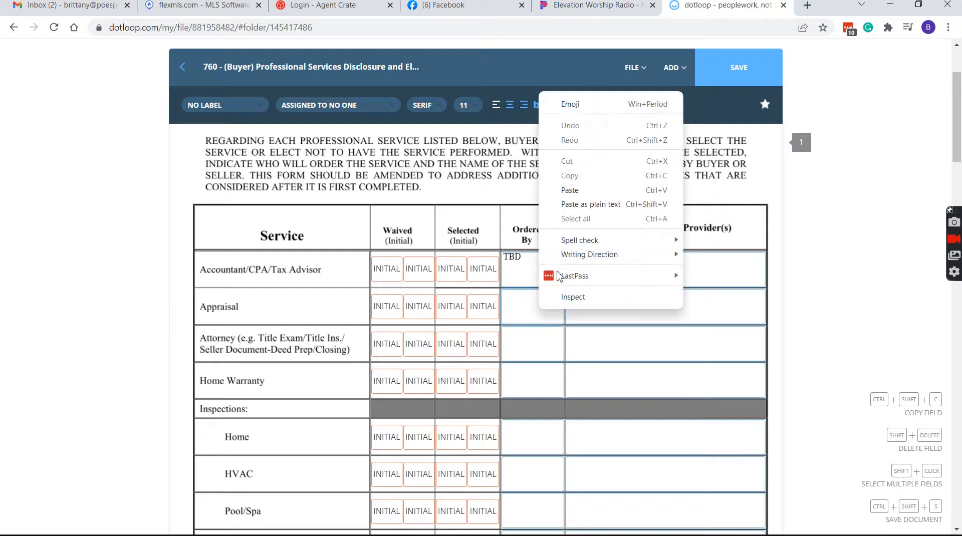
left_click(568, 194)
Select the Selected column's INITIAL fields and bring up their Assigned To options
triple_click(584, 261)
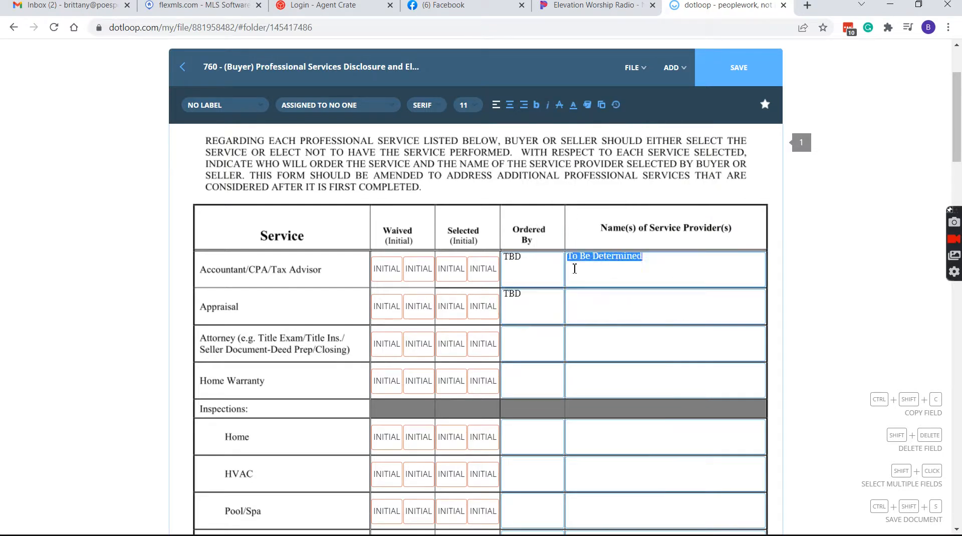
scroll(537, 274, "down", 6)
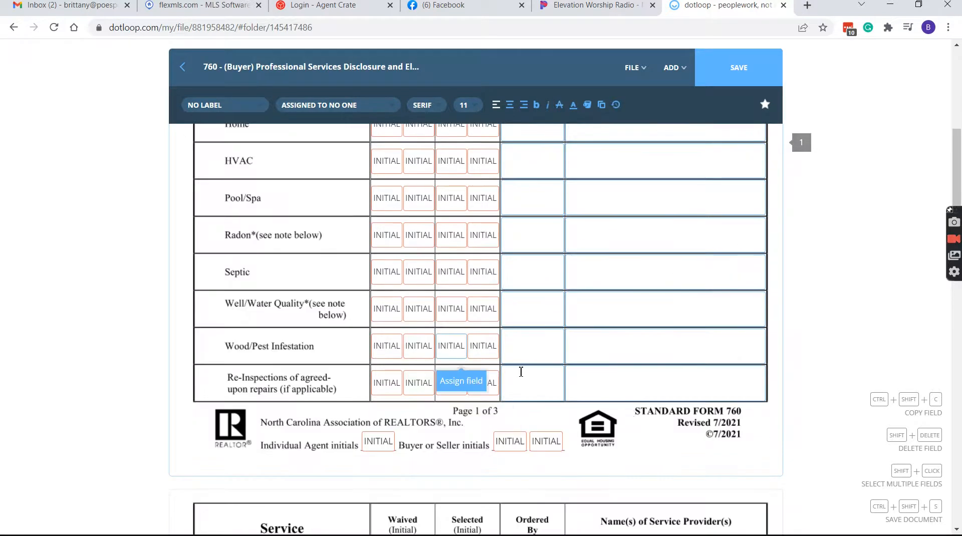
scroll(597, 280, "up", 6)
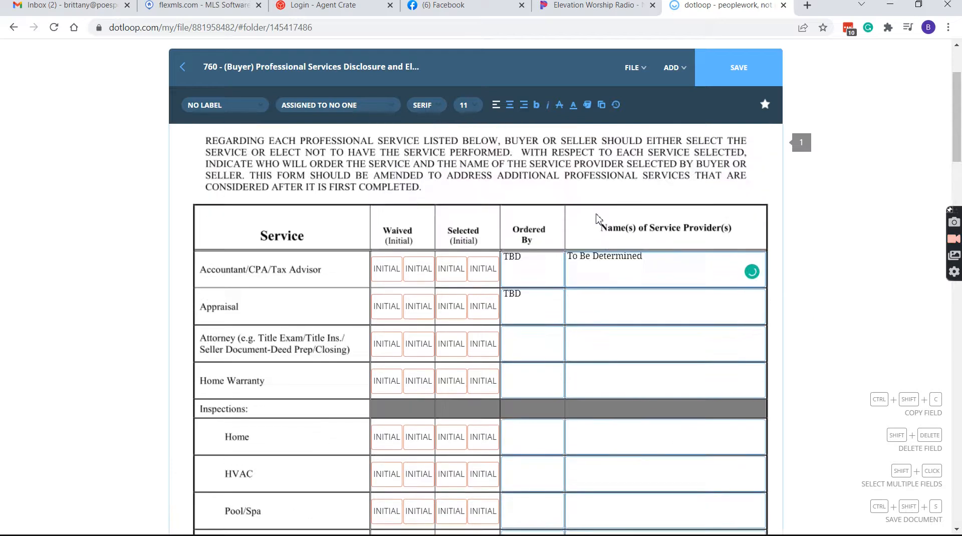
left_click(448, 270)
left_click(484, 216)
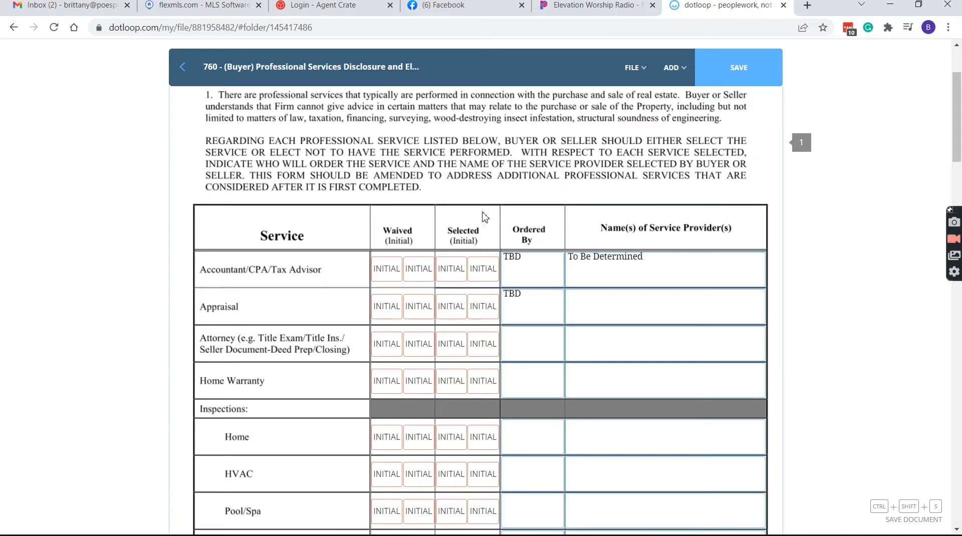
left_click_drag(469, 296, 458, 415)
scroll(487, 410, "down", 4)
scroll(490, 412, "down", 3)
left_click(220, 105)
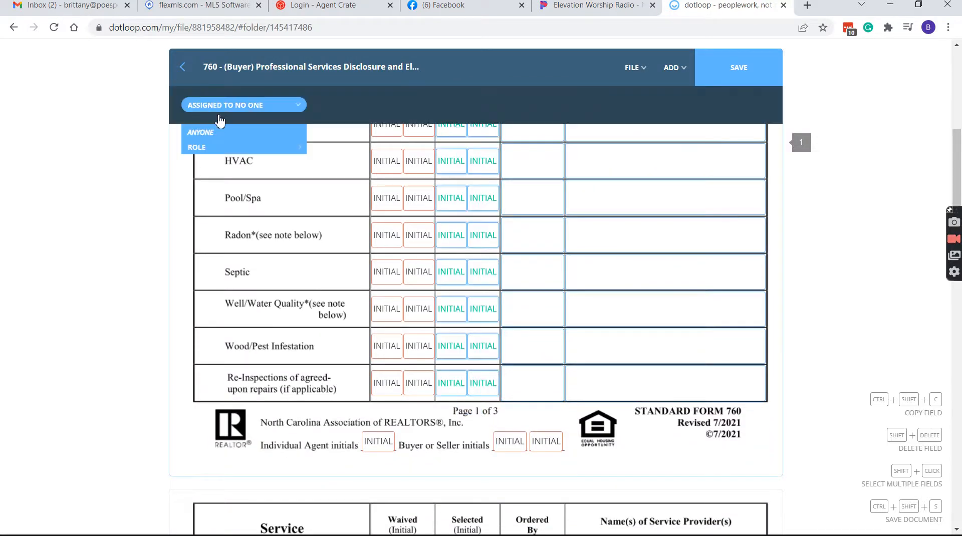
Assign the Selected column's initial fields to the Buyer role, then scroll to the signature block
mouse_move(221, 147)
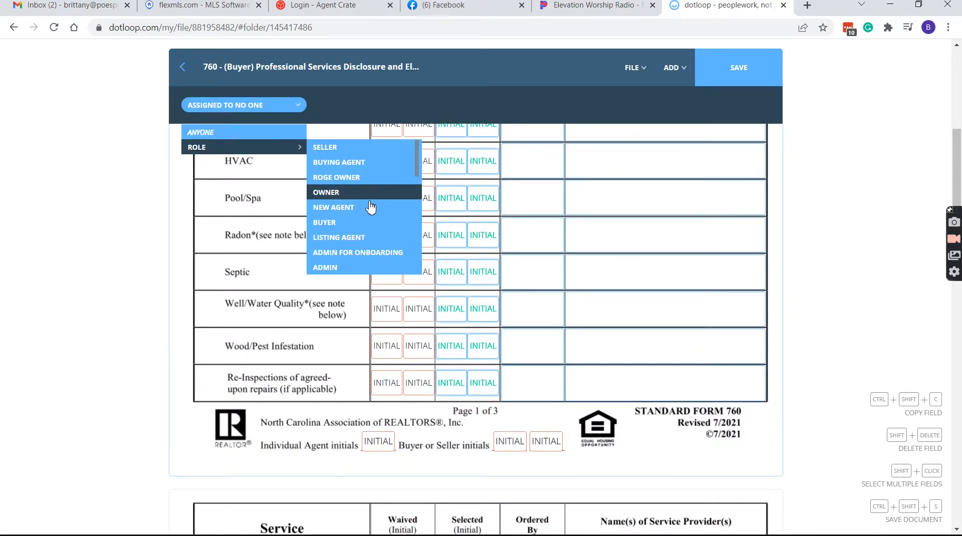
left_click(391, 223)
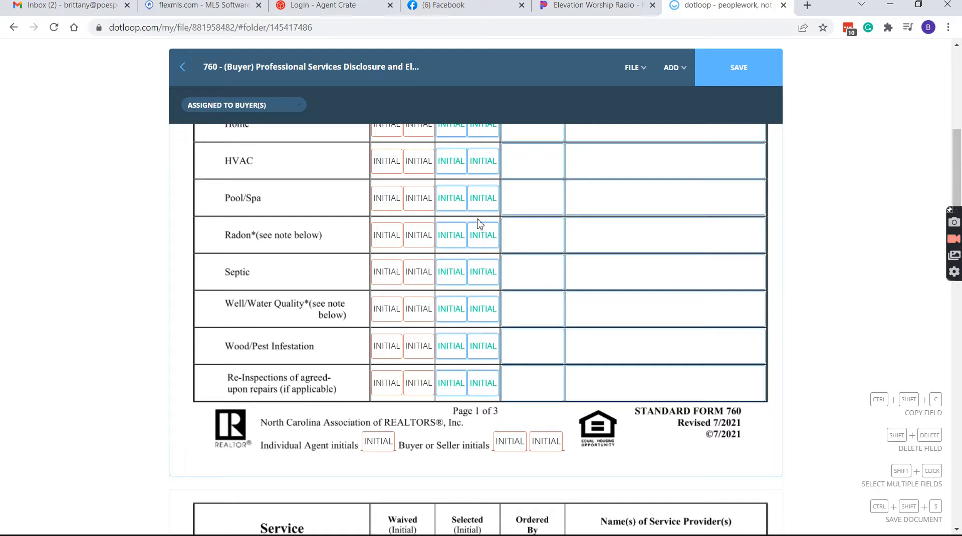
left_click(518, 429)
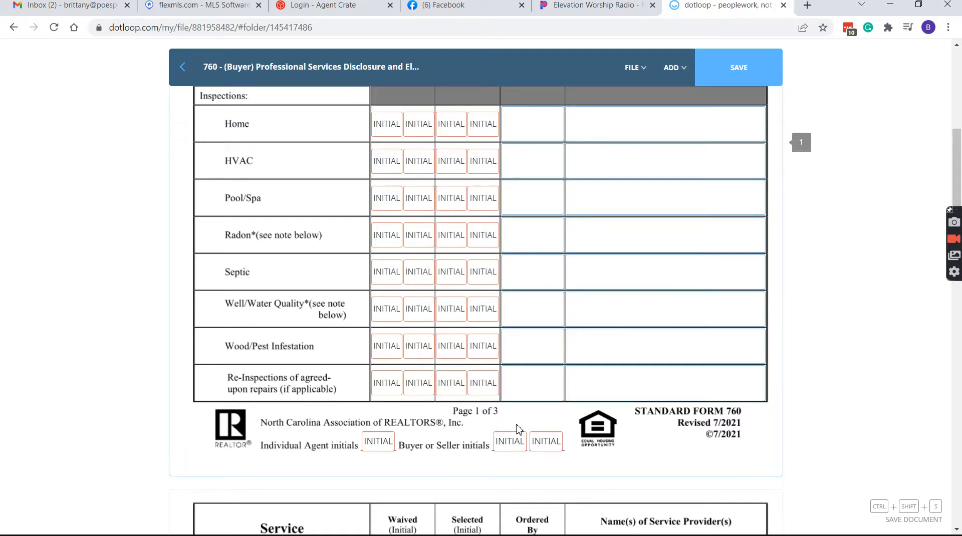
scroll(597, 429, "down", 15)
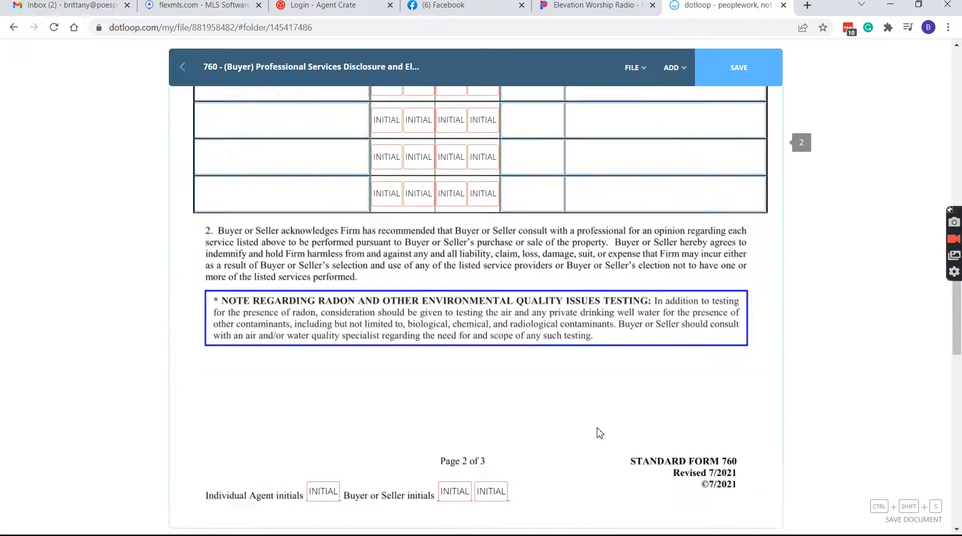
scroll(418, 398, "down", 10)
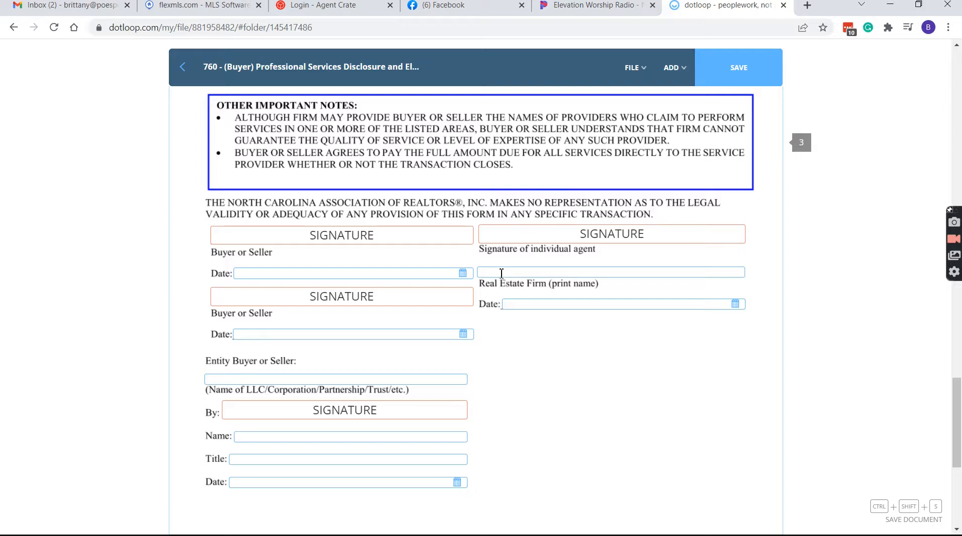
left_click(569, 273)
left_click(622, 69)
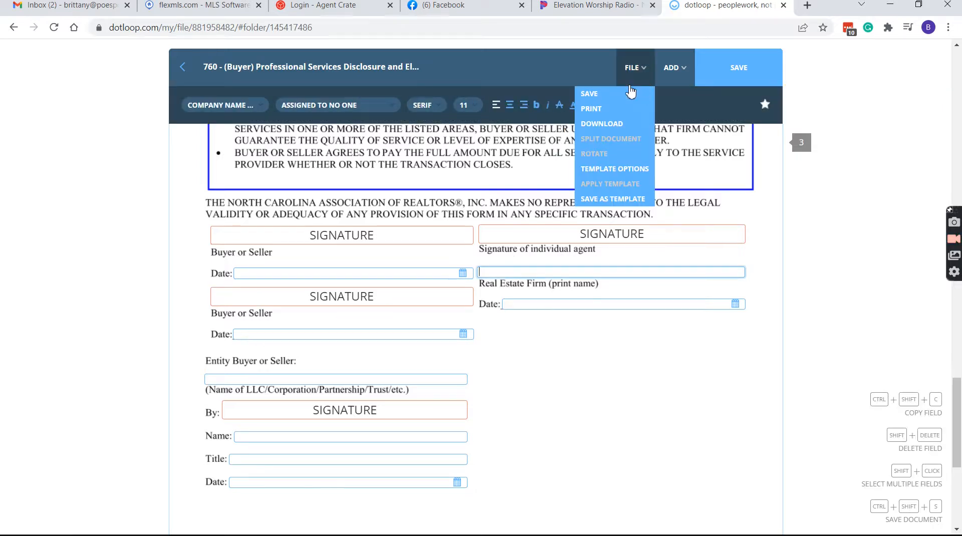
Save the 760 template, return to the Templates page, then go to the loops list
left_click(629, 92)
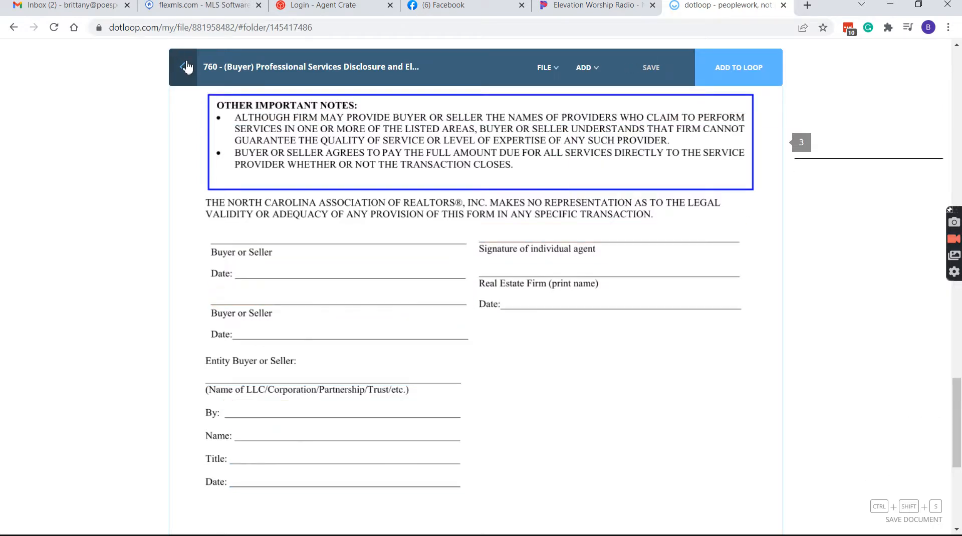
left_click(185, 68)
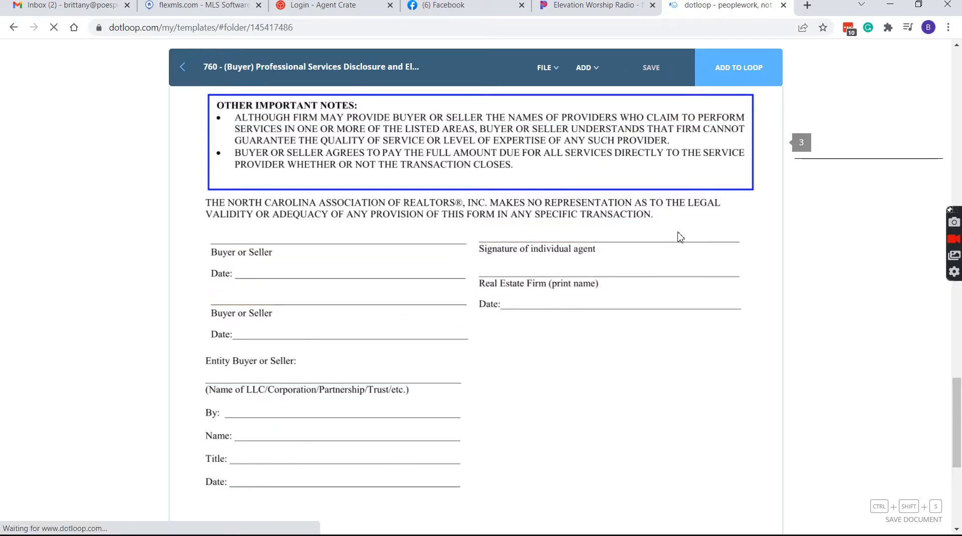
scroll(599, 243, "down", 5)
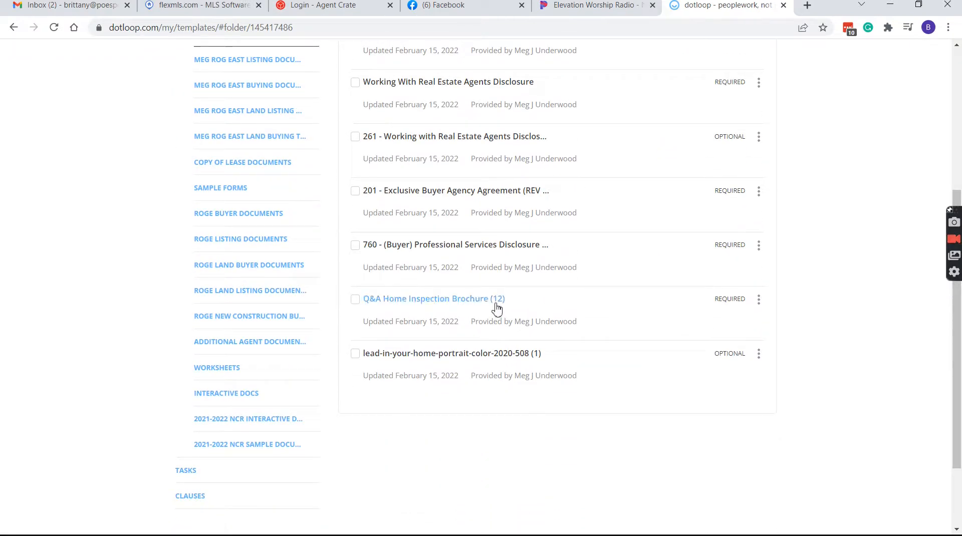
scroll(601, 305, "up", 5)
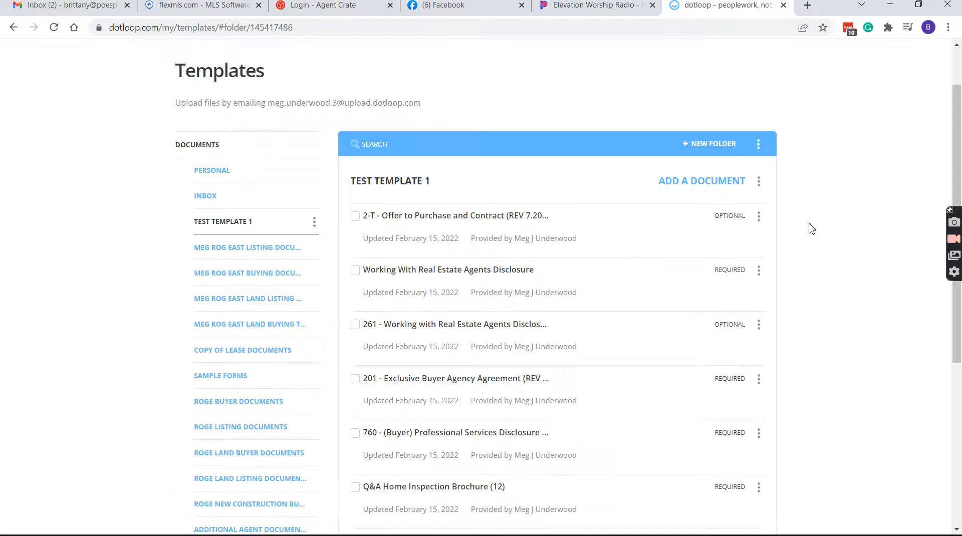
scroll(601, 236, "up", 1)
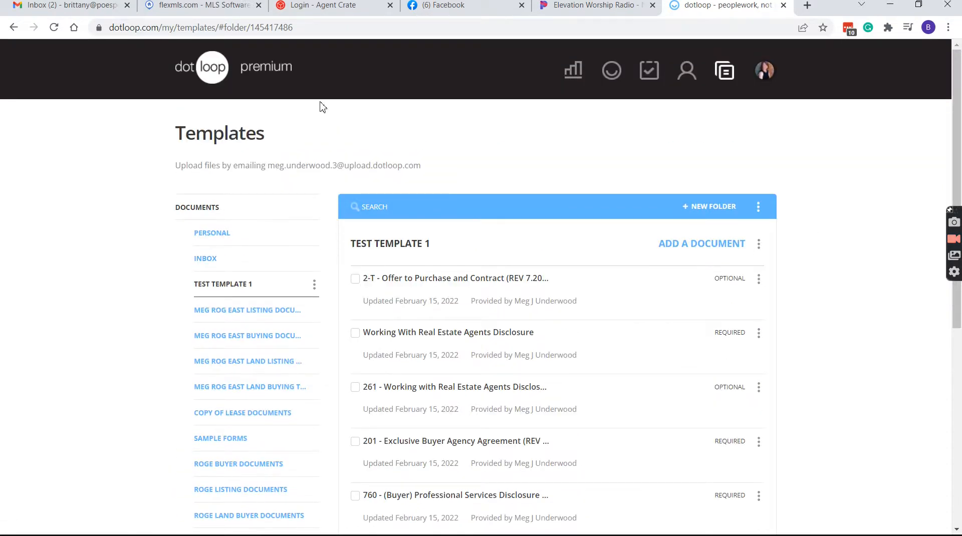
left_click(612, 71)
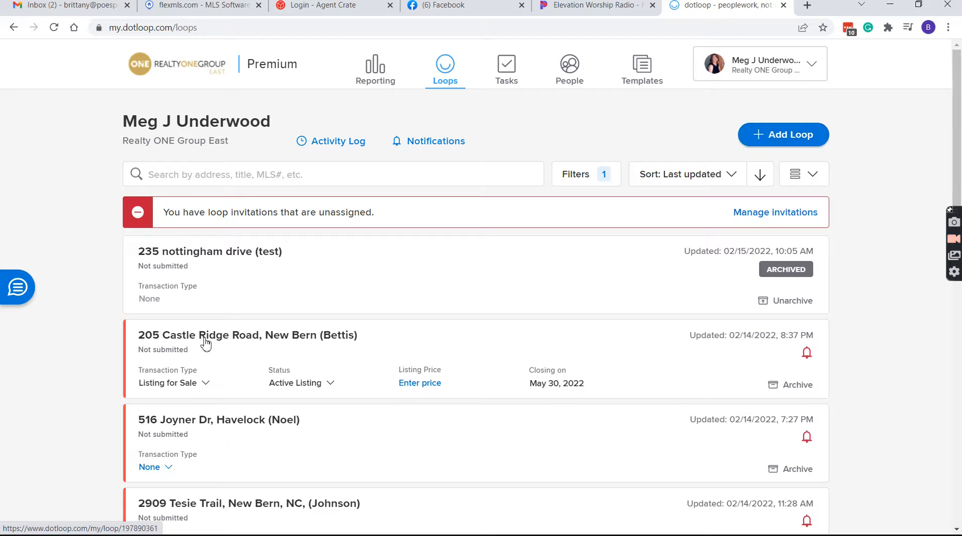
In the 235 nottingham drive (test) loop, add every TEST TEMPLATE 1 document from Templates
scroll(210, 201, "down", 3)
left_click(214, 128)
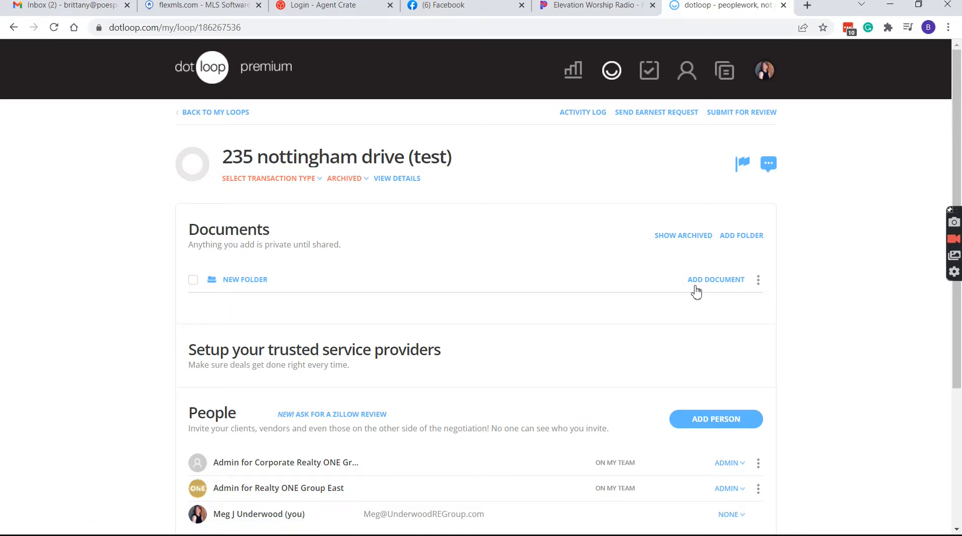
left_click(702, 284)
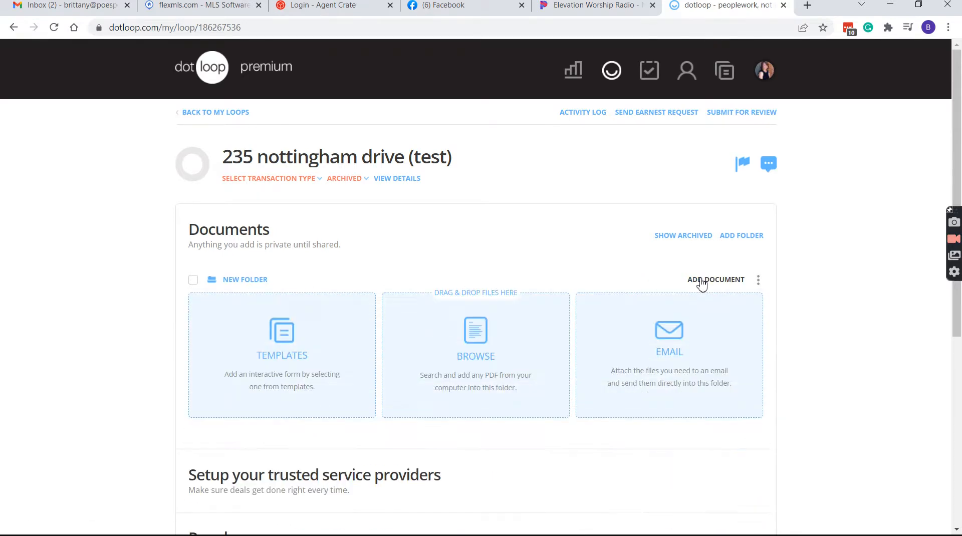
left_click(335, 364)
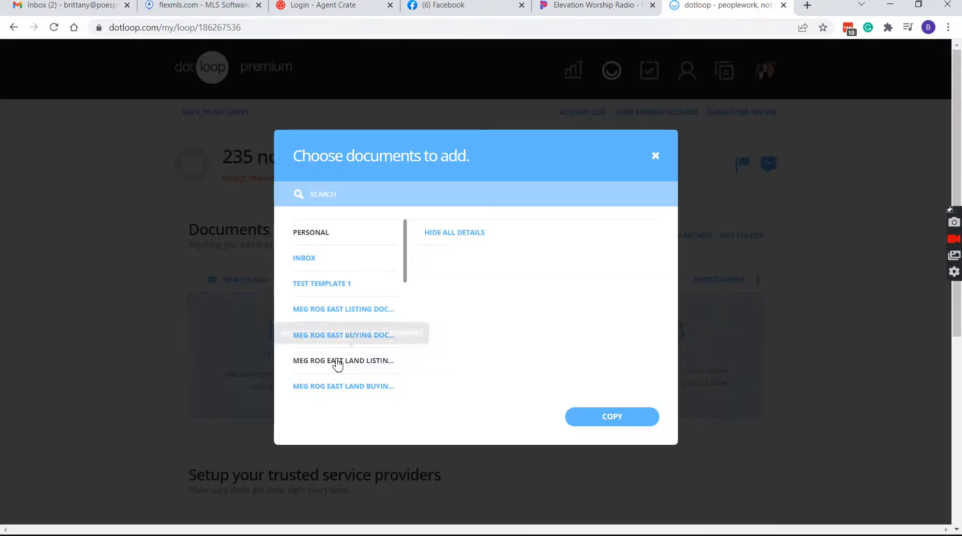
left_click(340, 288)
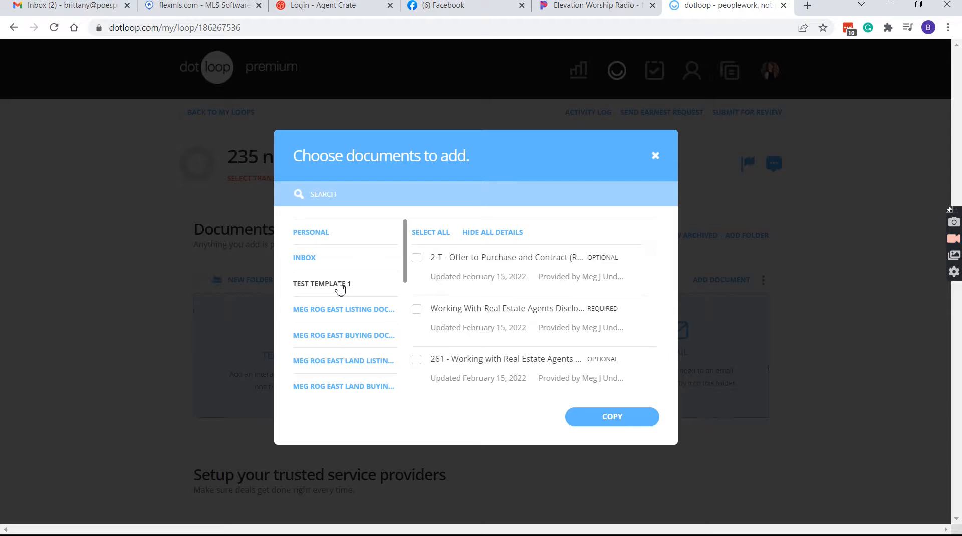
left_click(440, 234)
left_click(620, 421)
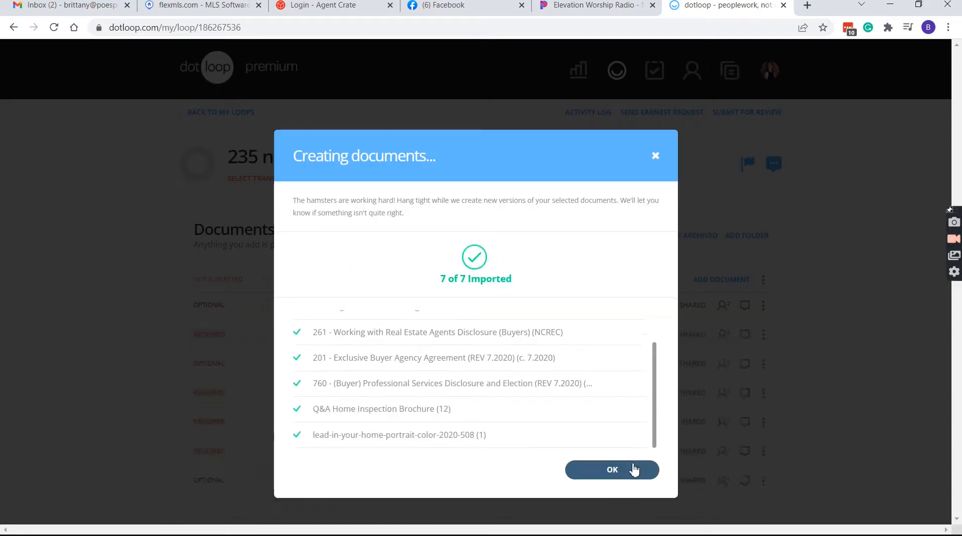
left_click(633, 466)
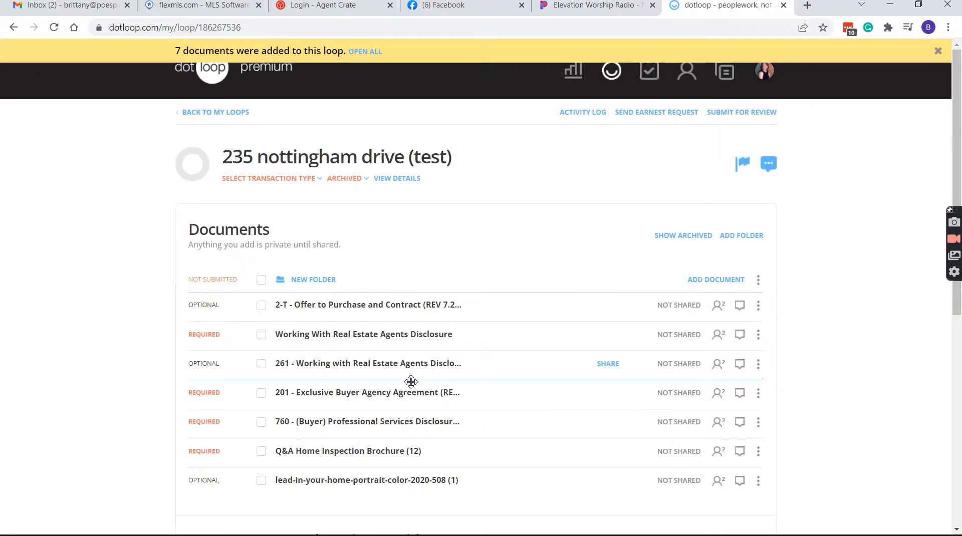
Autofill the 201 Exclusive Buyer Agency Agreement and select the text in the Firm's fee field
left_click(421, 398)
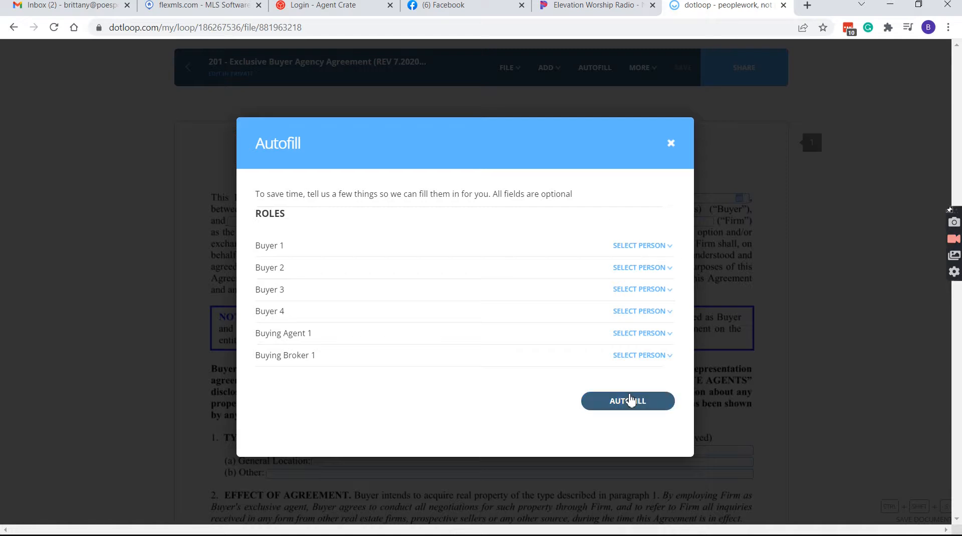
left_click(630, 400)
scroll(448, 358, "down", 6)
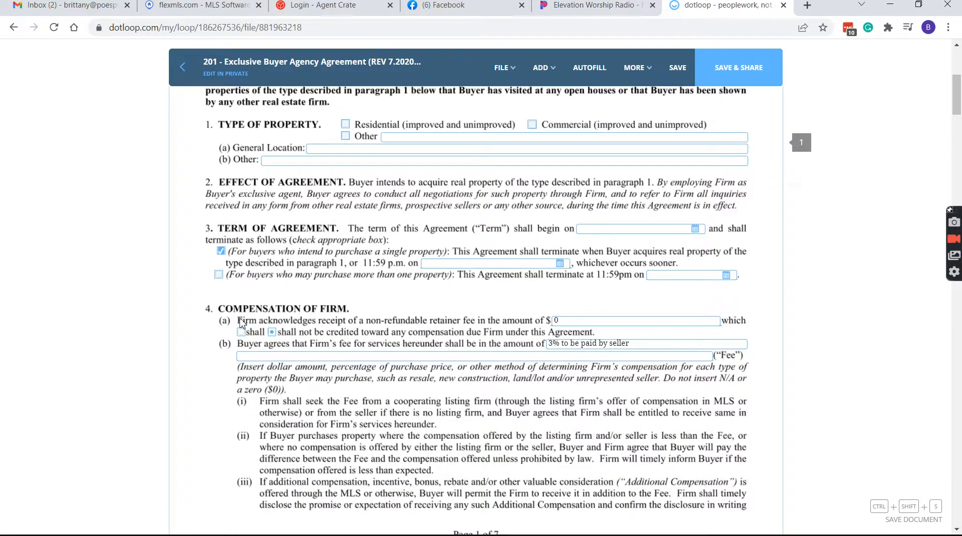
scroll(274, 337, "down", 1)
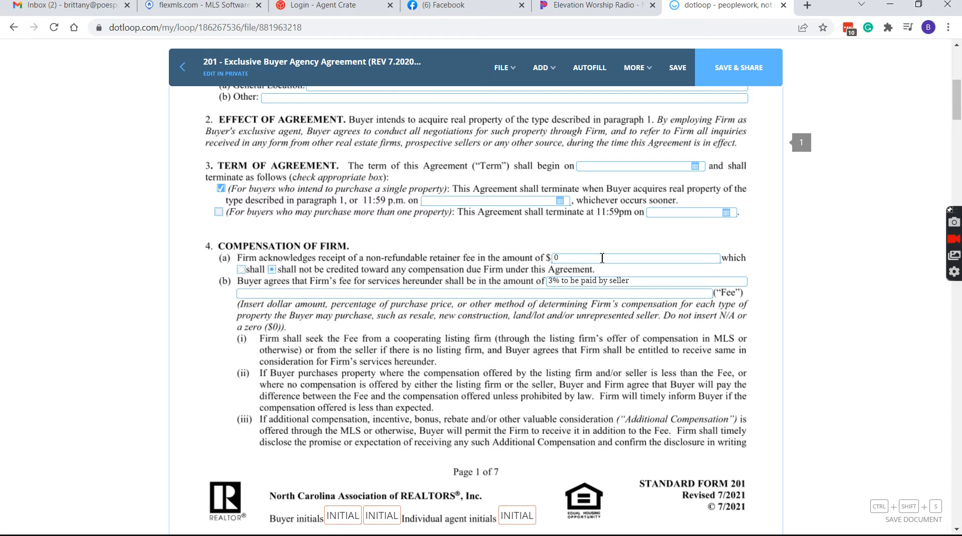
left_click(653, 284)
key("ctrl+a")
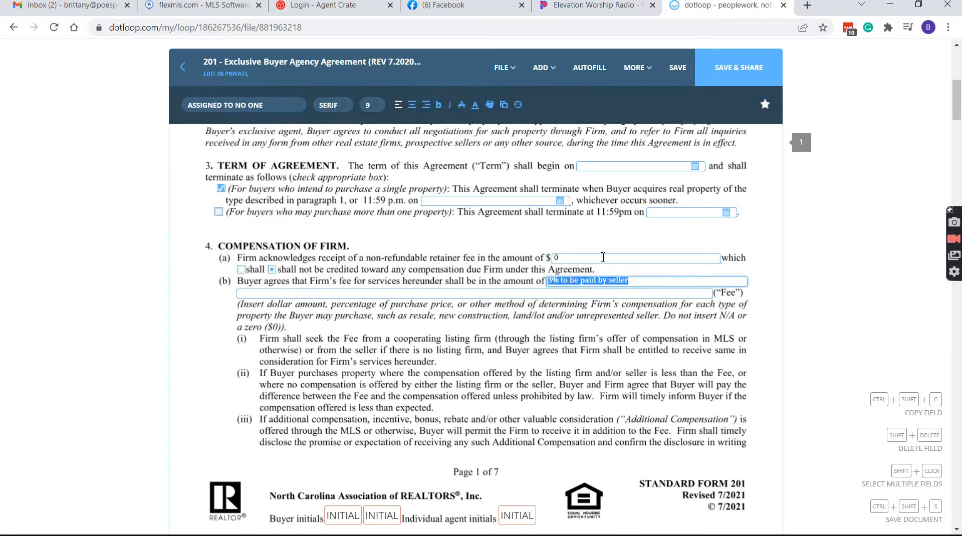
Review the agreement down to its page 6 signature fields, then head back to the loop
scroll(585, 308, "down", 15)
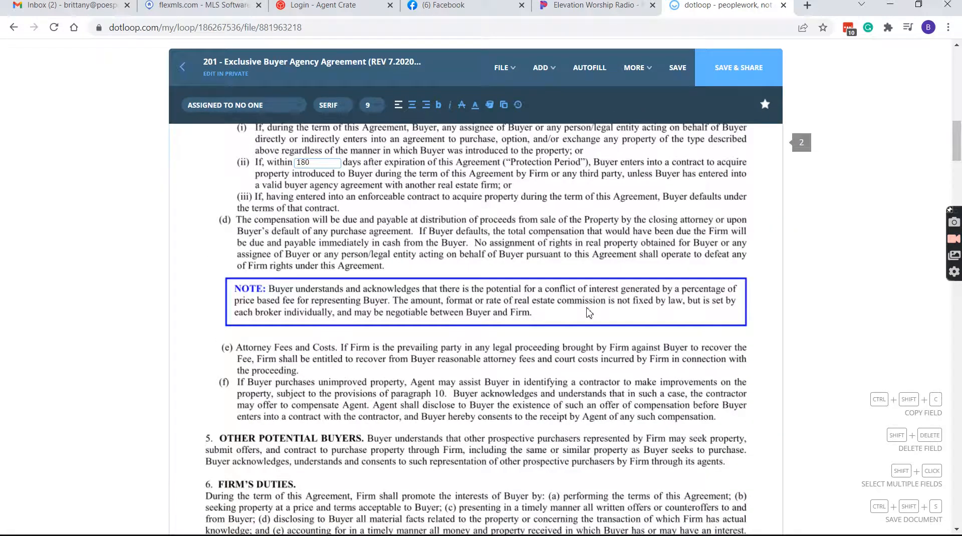
scroll(589, 312, "down", 15)
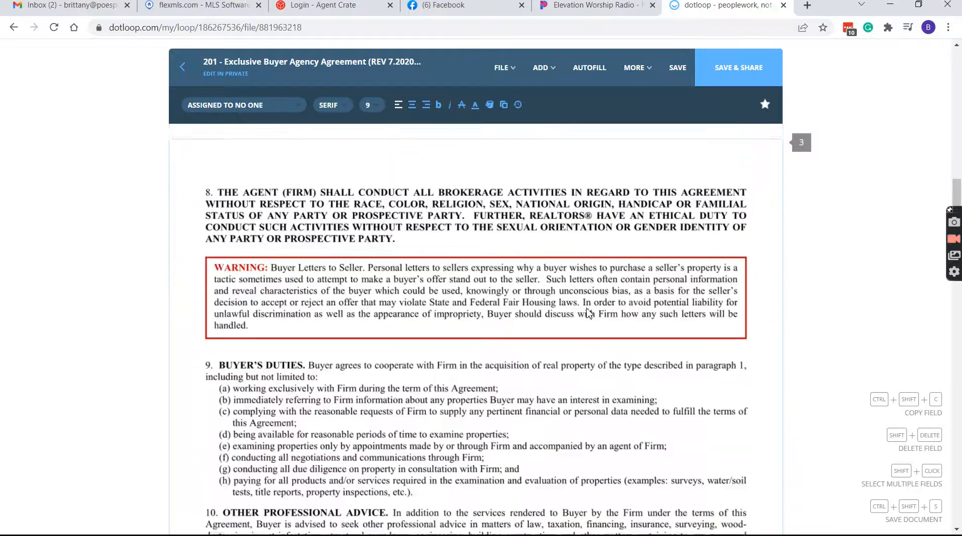
scroll(589, 312, "down", 4)
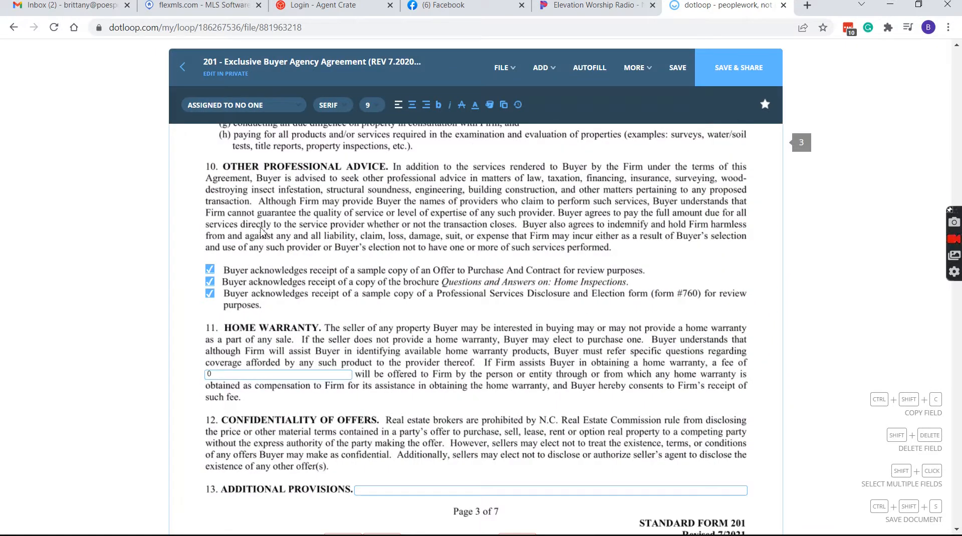
scroll(424, 297, "down", 3)
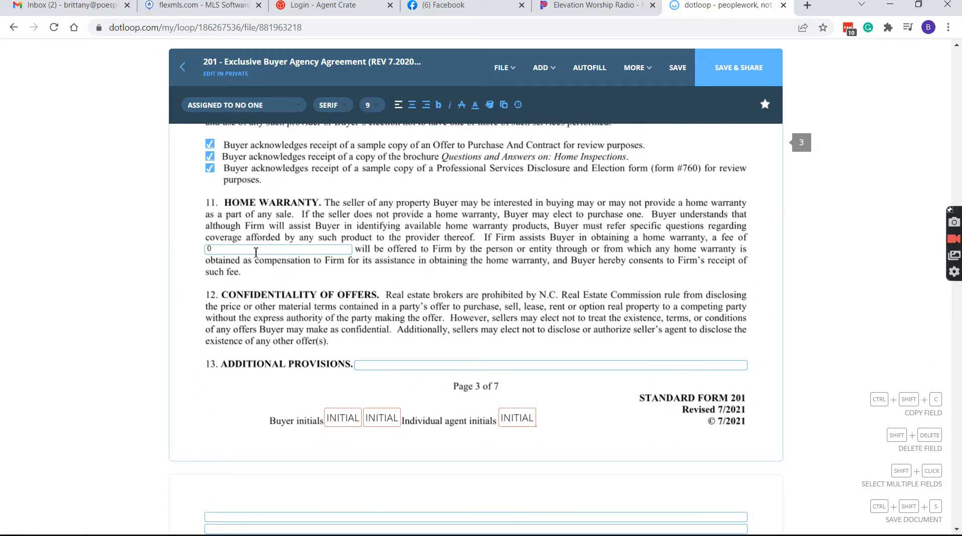
scroll(400, 282, "down", 15)
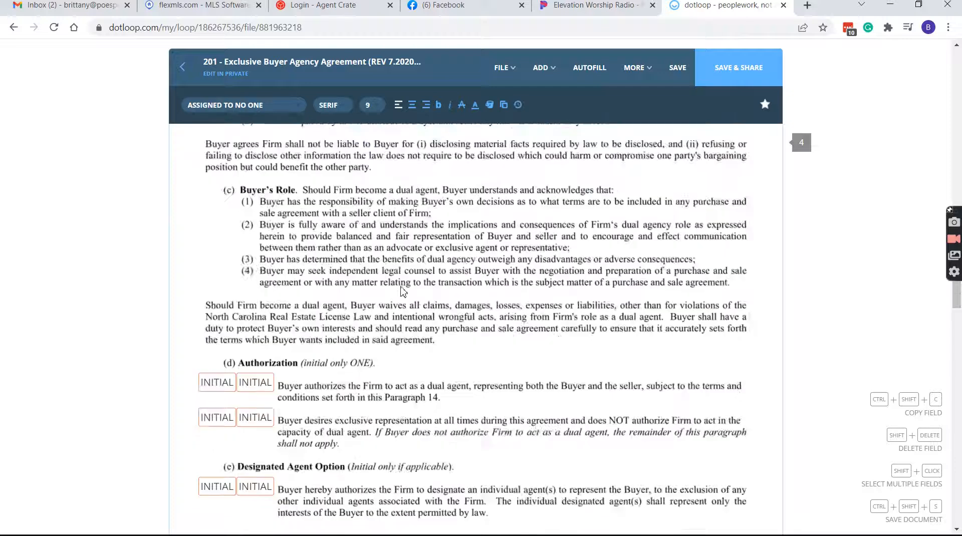
scroll(404, 294, "down", 2)
scroll(406, 296, "up", 4)
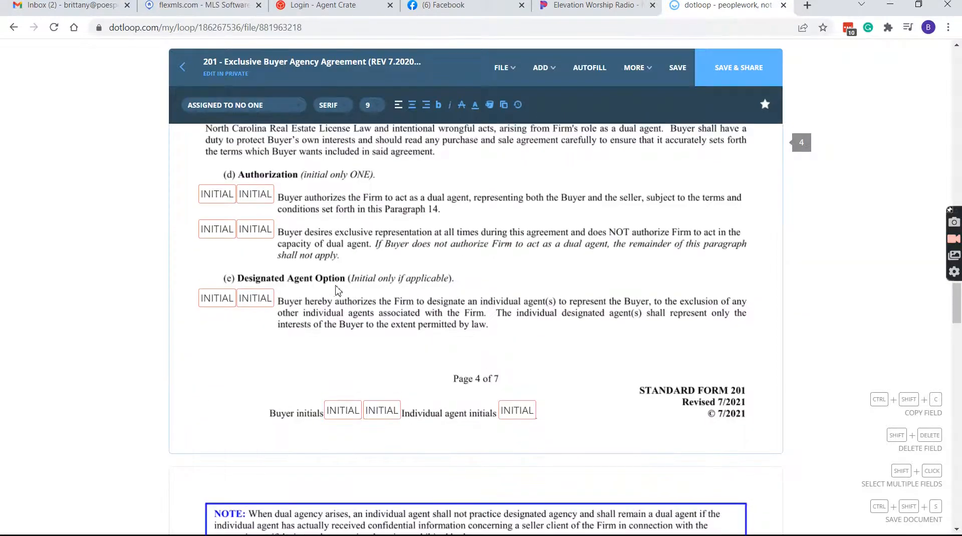
scroll(474, 245, "down", 9)
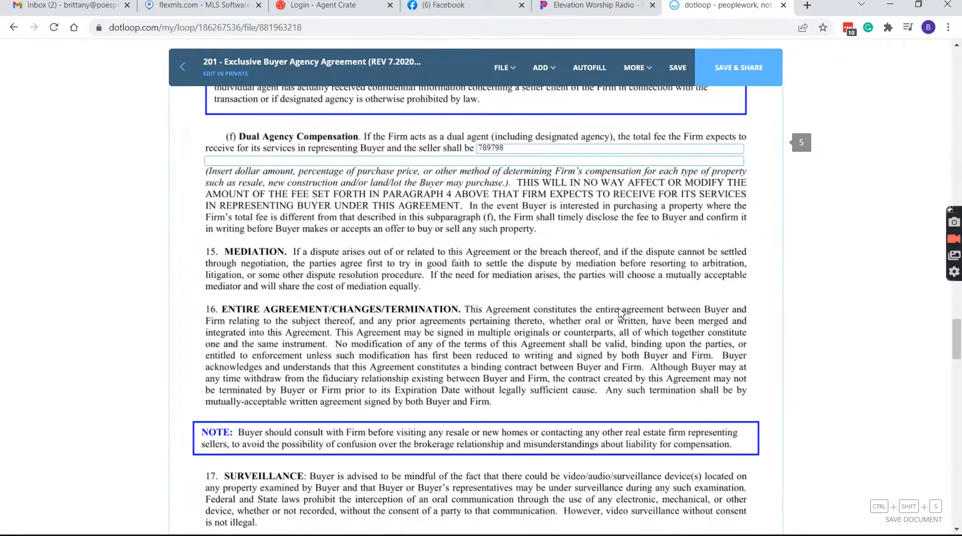
scroll(593, 376, "down", 15)
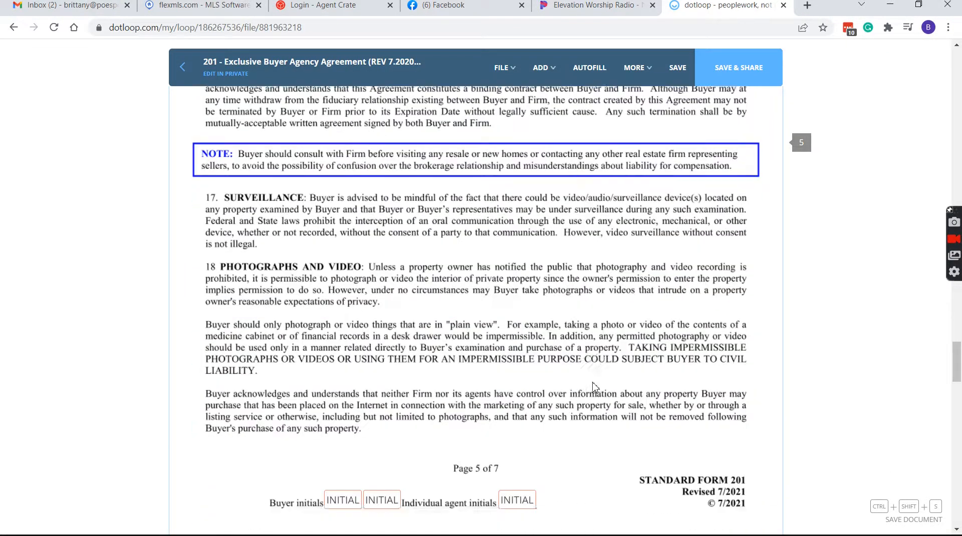
scroll(592, 380, "down", 6)
scroll(569, 279, "up", 11)
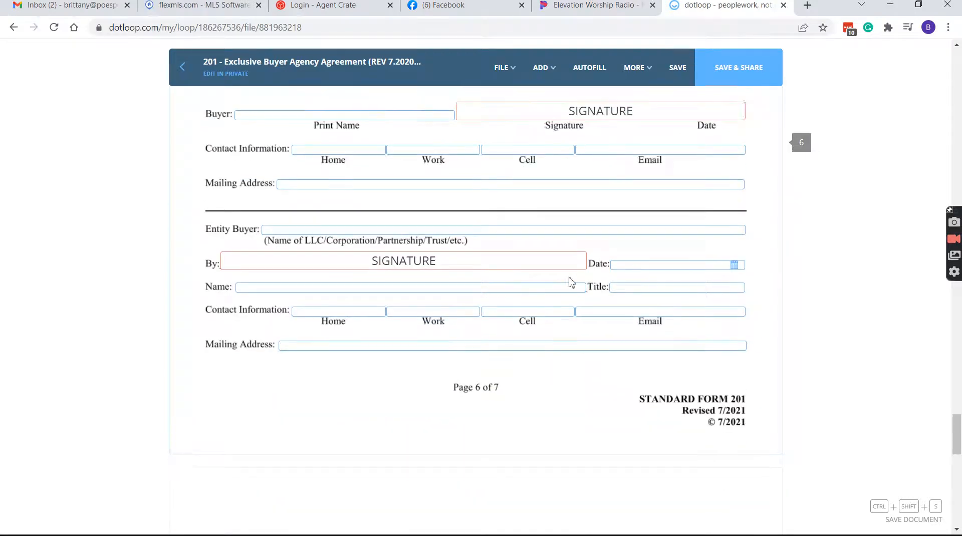
left_click(181, 67)
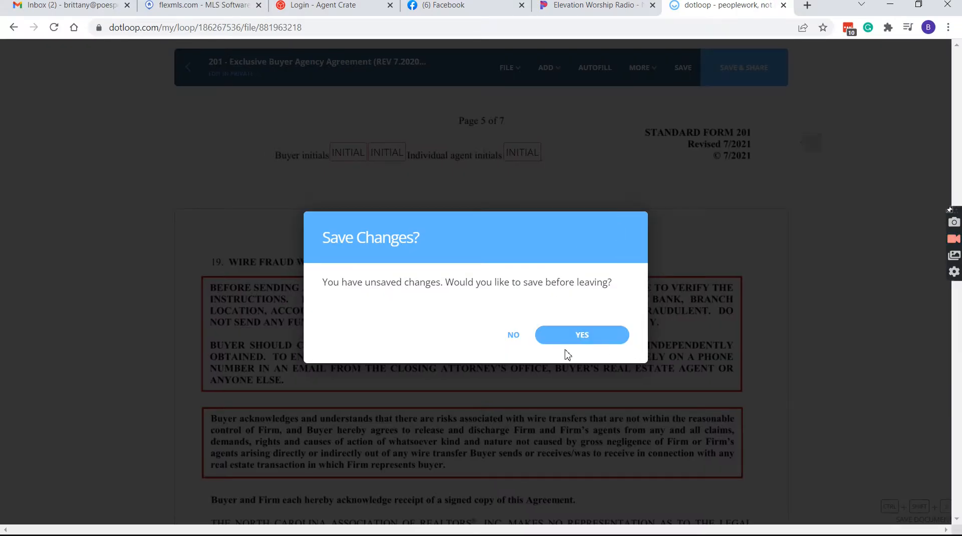
Discard the agreement's unsaved changes and select every document in the loop folder
left_click(512, 335)
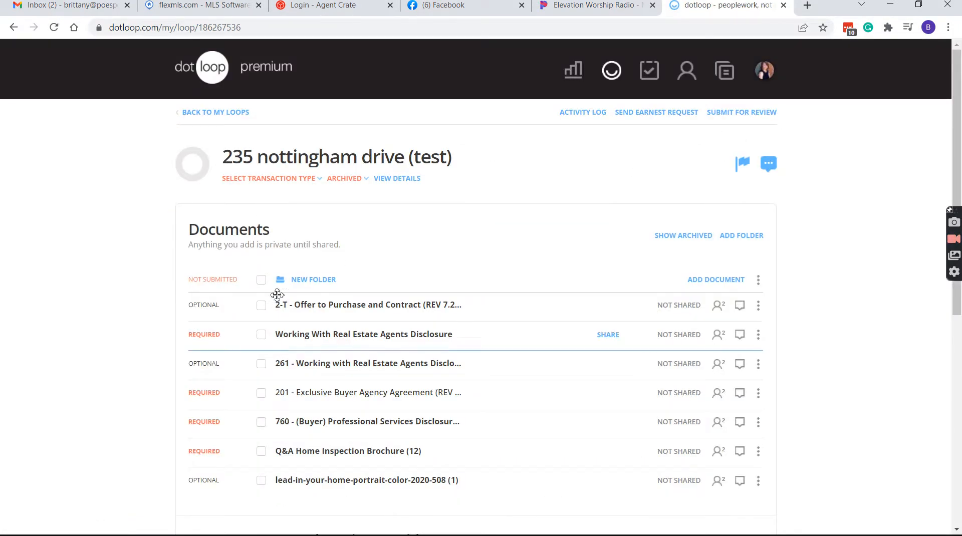
left_click(261, 280)
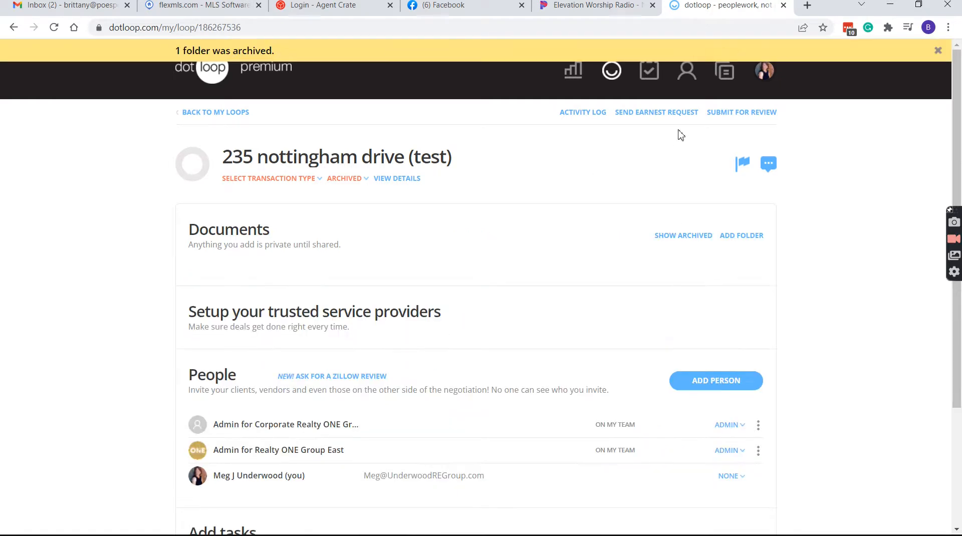
Look over the Templates page, then return to the 235 nottingham drive (test) loop
left_click(726, 75)
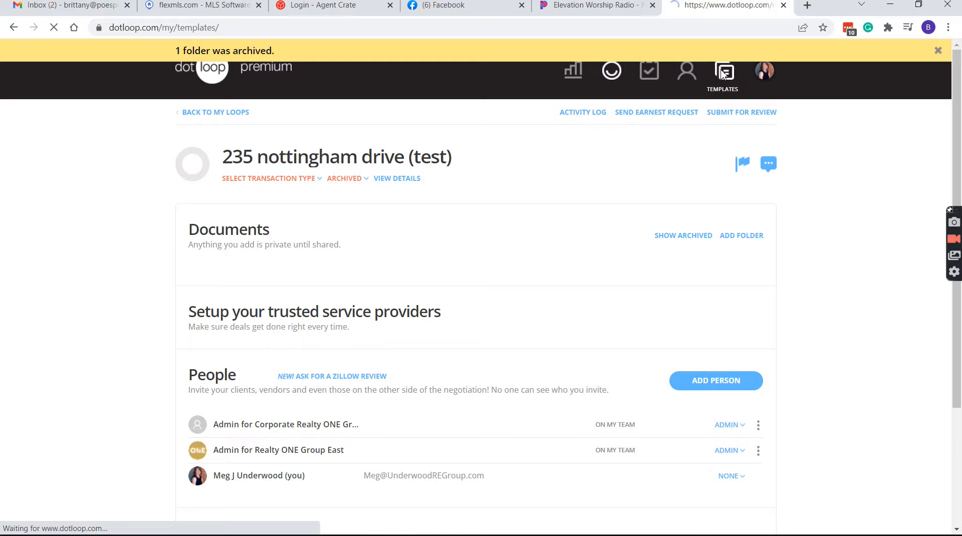
scroll(243, 216, "down", 1)
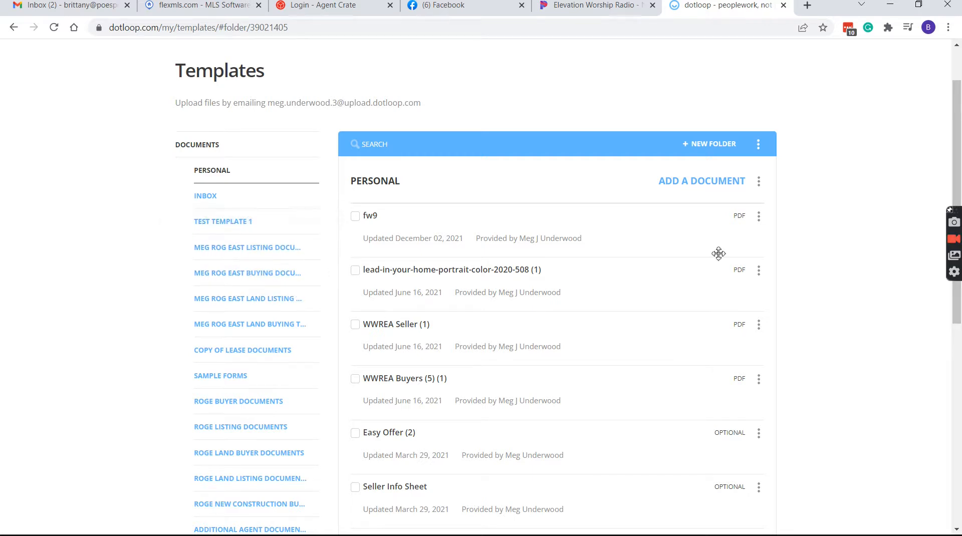
scroll(326, 211, "up", 1)
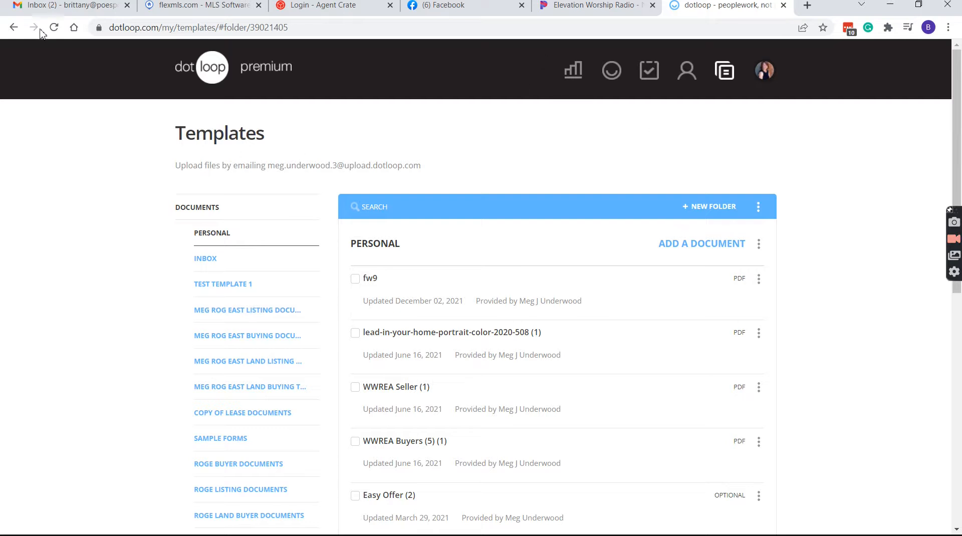
left_click(12, 27)
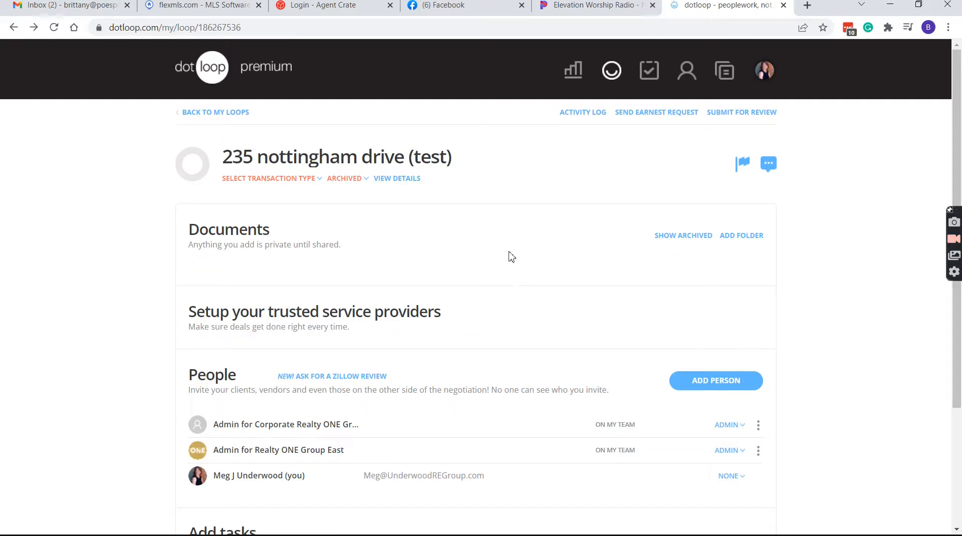
Copy all 13 MEG ROG EAST LISTING DOCUMENTS templates into a new folder, then open the 101 listing agreement
left_click(737, 236)
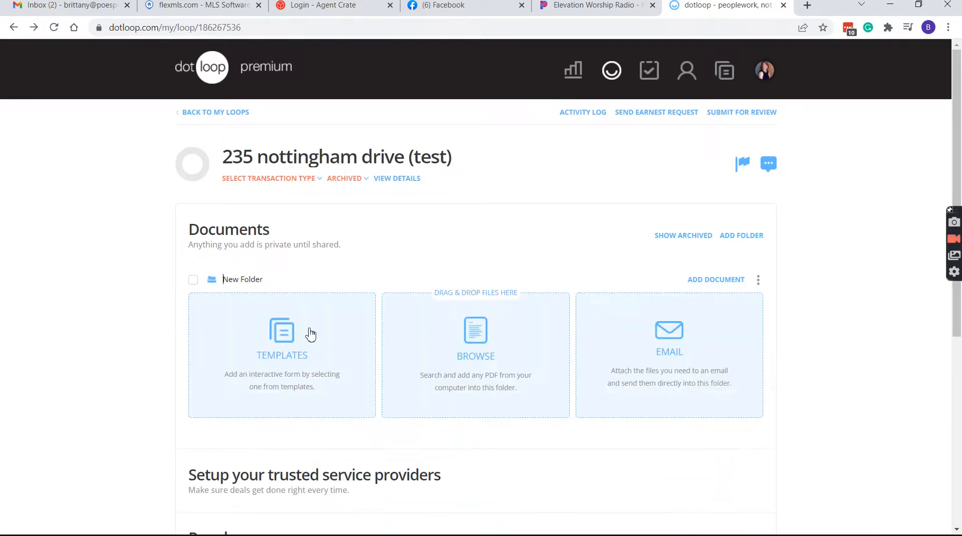
left_click(312, 335)
left_click(330, 283)
left_click(332, 309)
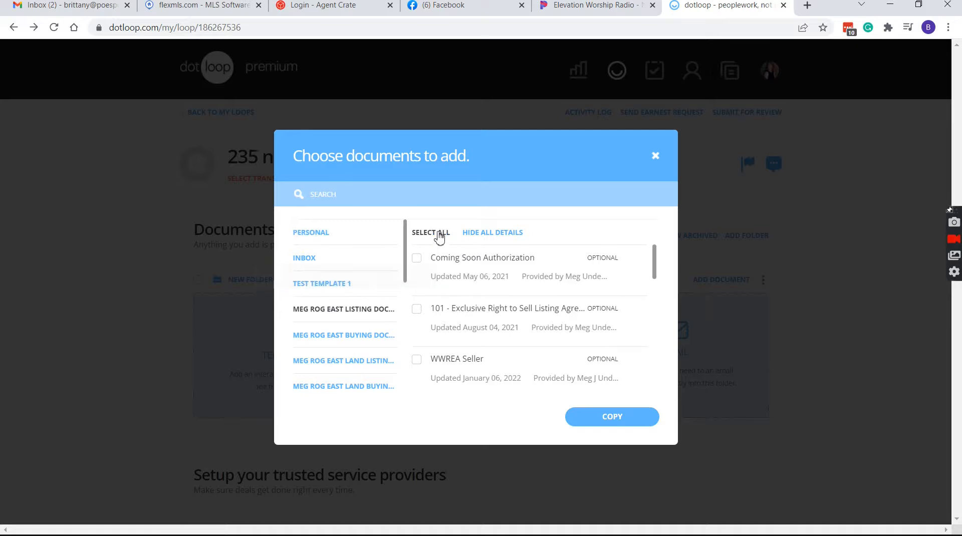
left_click(435, 232)
left_click(629, 423)
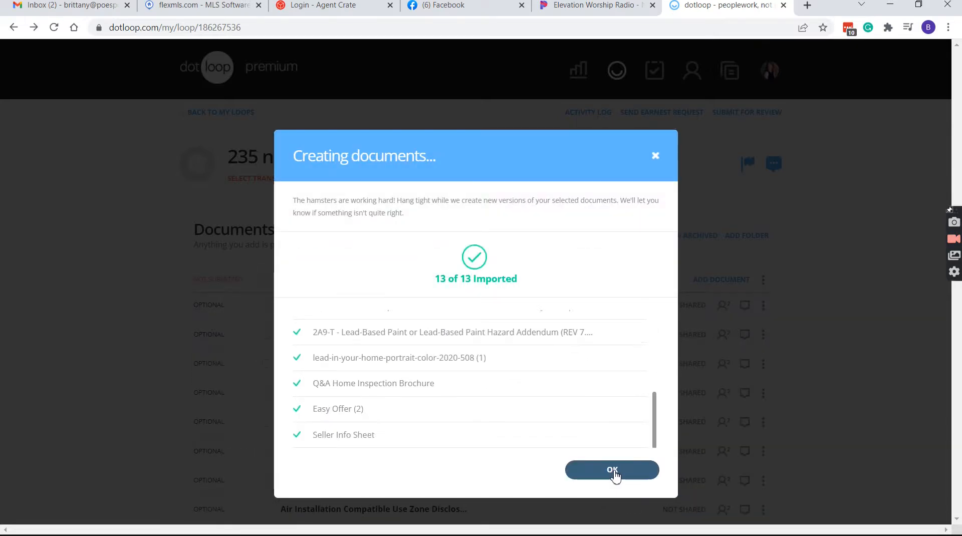
left_click(615, 474)
scroll(390, 303, "down", 3)
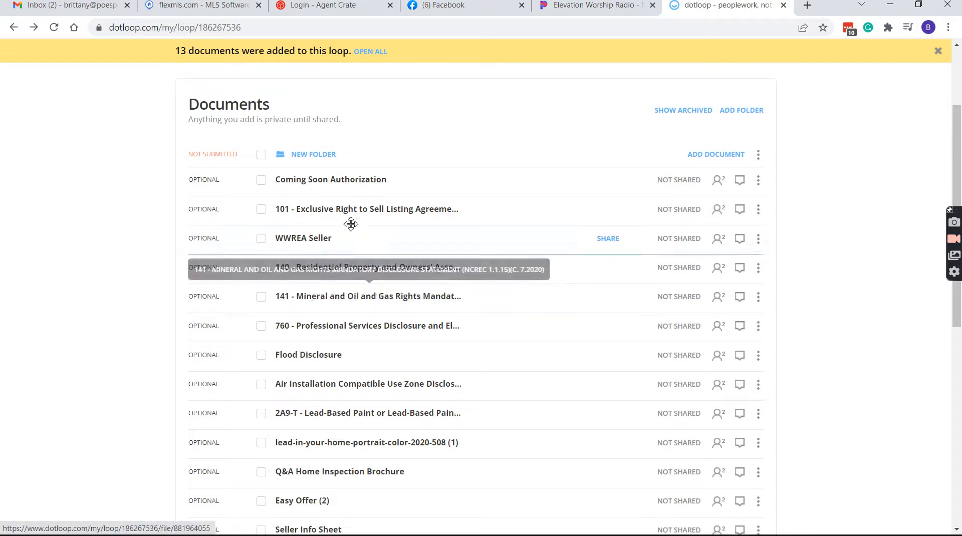
left_click(349, 215)
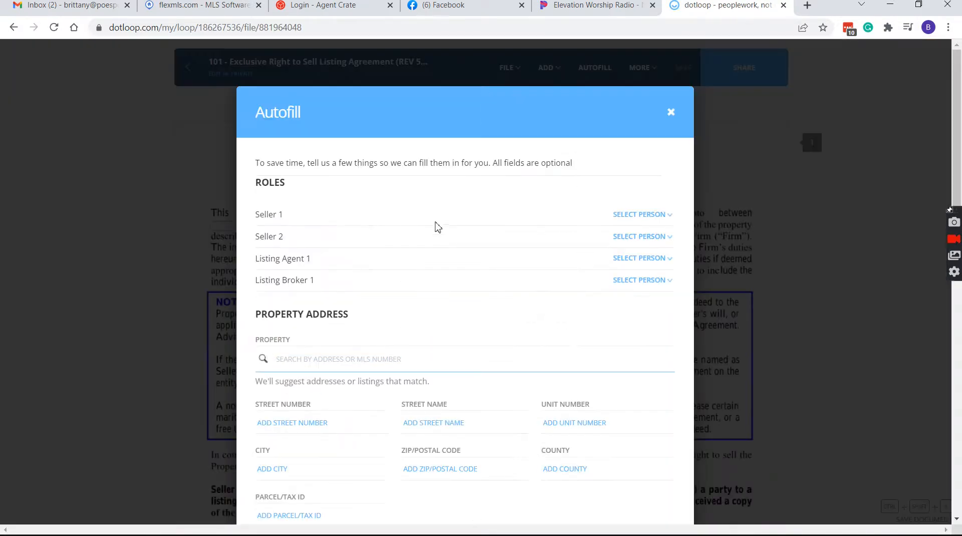
Look over the 101 listing agreement's Autofill dialog and dismiss it without entering anything
scroll(508, 198, "down", 2)
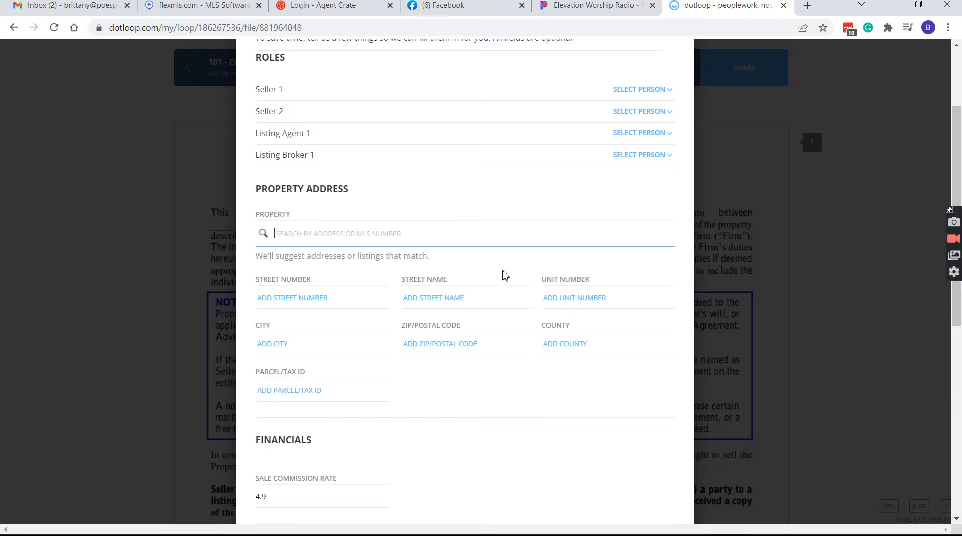
scroll(541, 195, "down", 8)
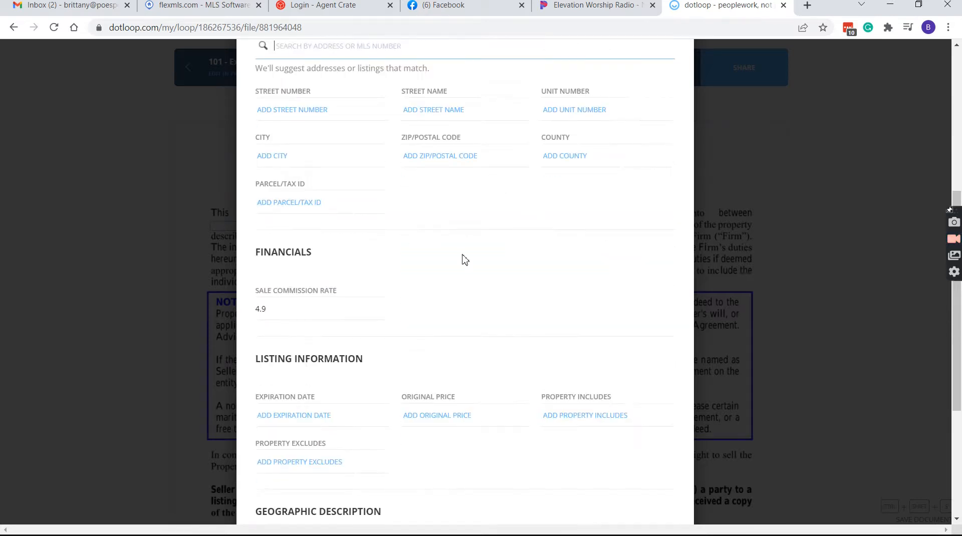
scroll(660, 128, "up", 6)
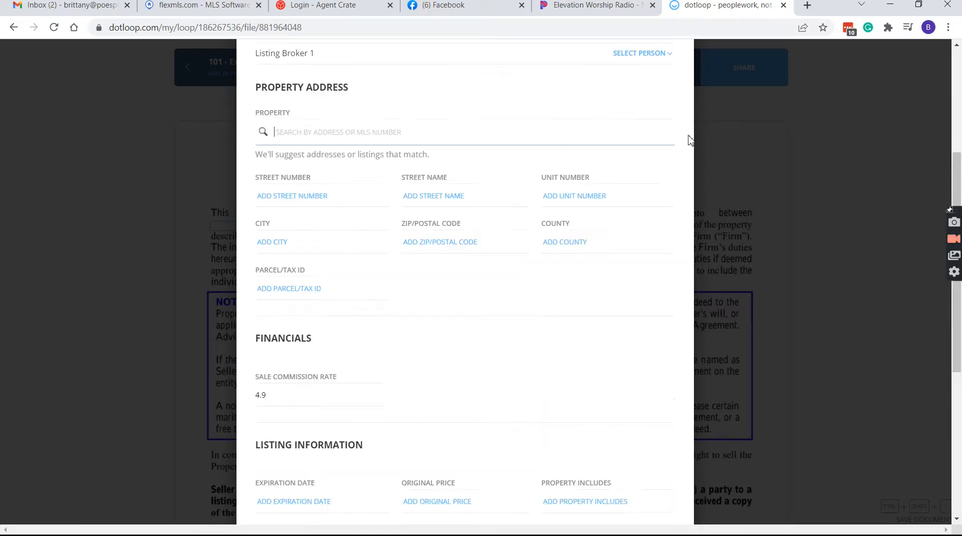
scroll(676, 122, "up", 3)
left_click(670, 74)
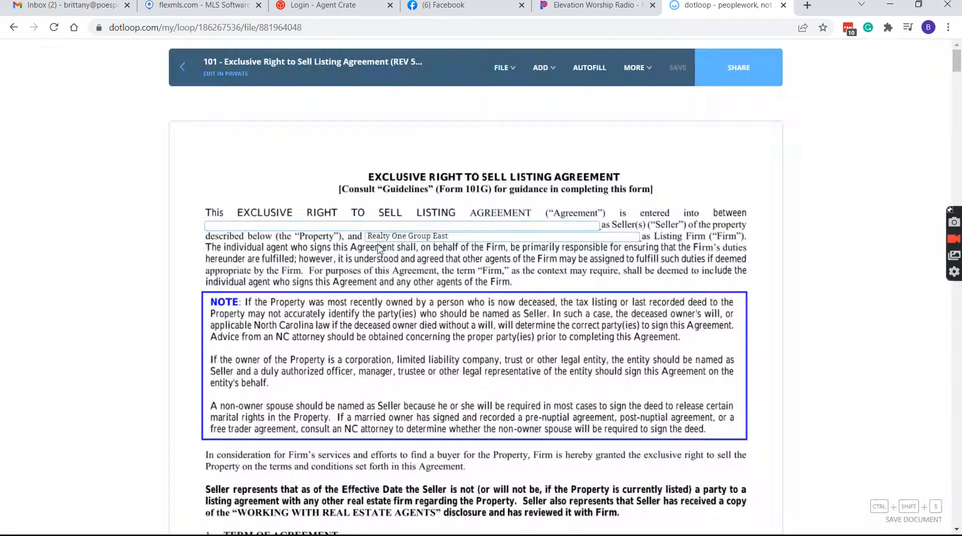
Check the 101 agreement's prefilled fields on pages 1–6, including the 4.9 fee and 180-day period
scroll(507, 231, "down", 5)
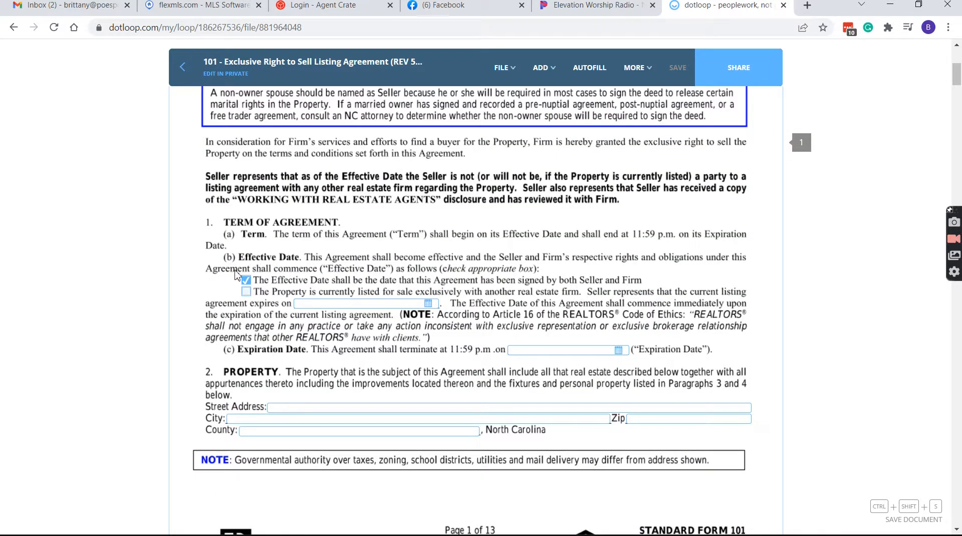
scroll(613, 333, "down", 10)
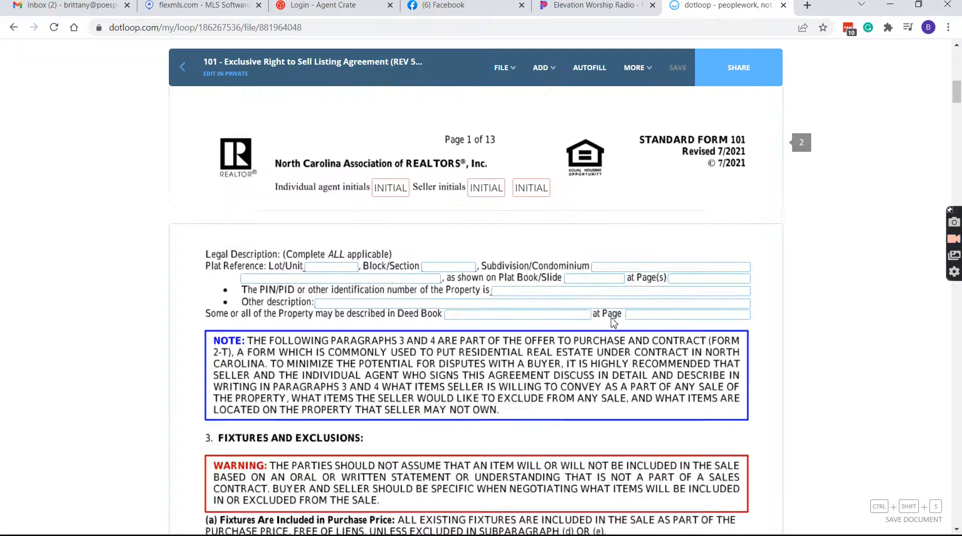
scroll(528, 231, "down", 10)
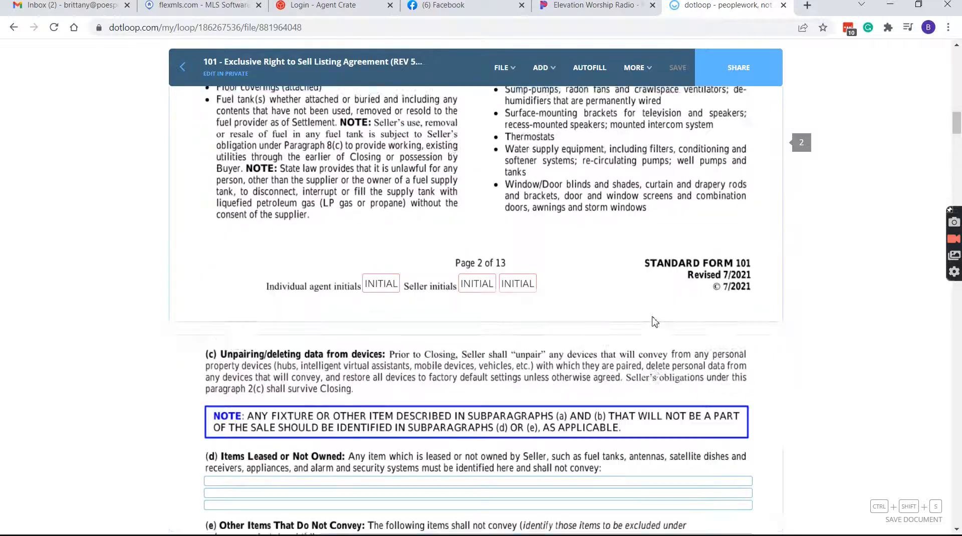
scroll(527, 335, "down", 3)
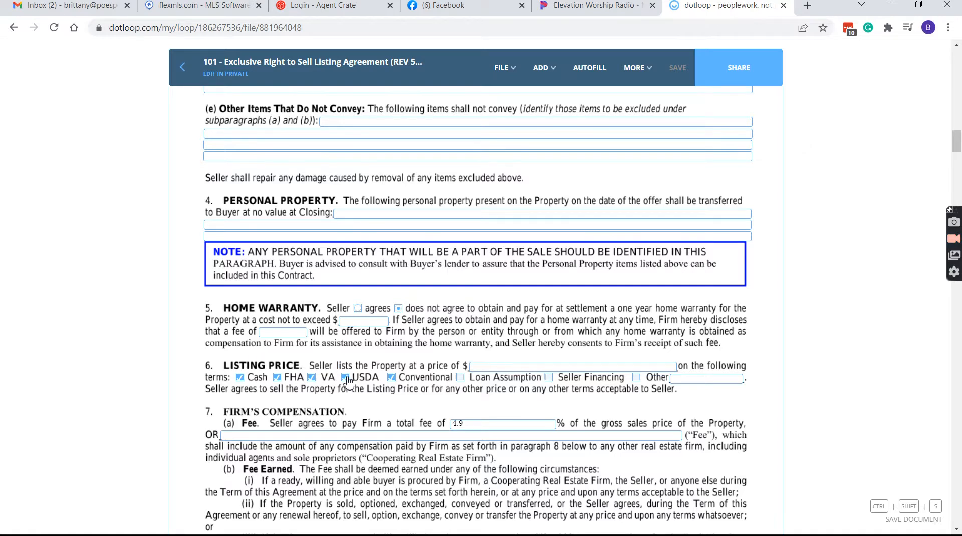
scroll(519, 338, "down", 2)
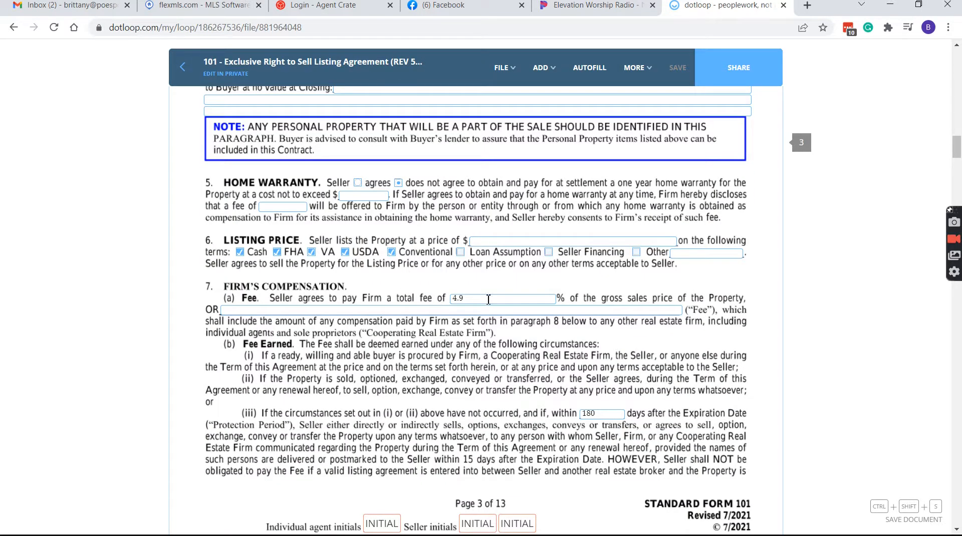
scroll(611, 388, "down", 1)
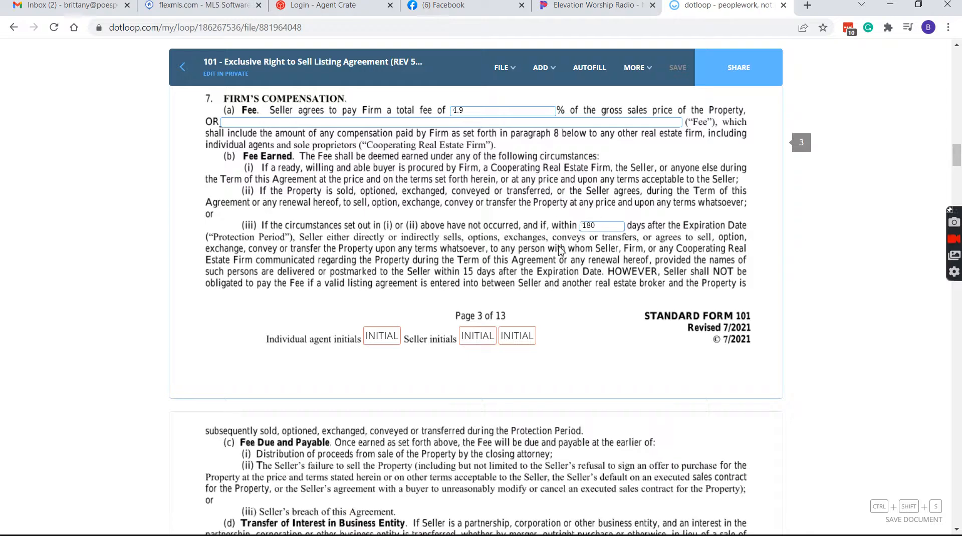
scroll(566, 223, "down", 8)
scroll(396, 263, "down", 3)
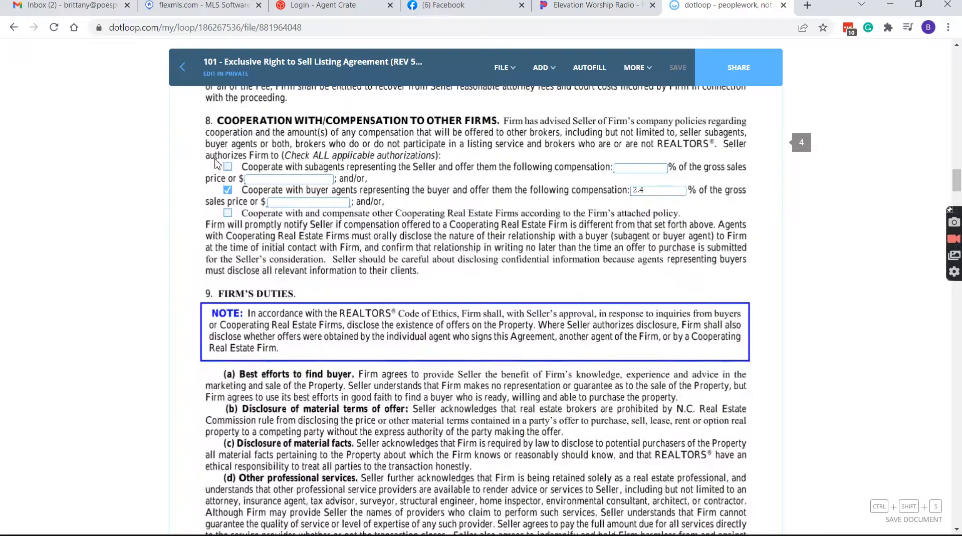
scroll(496, 313, "down", 5)
scroll(496, 314, "down", 12)
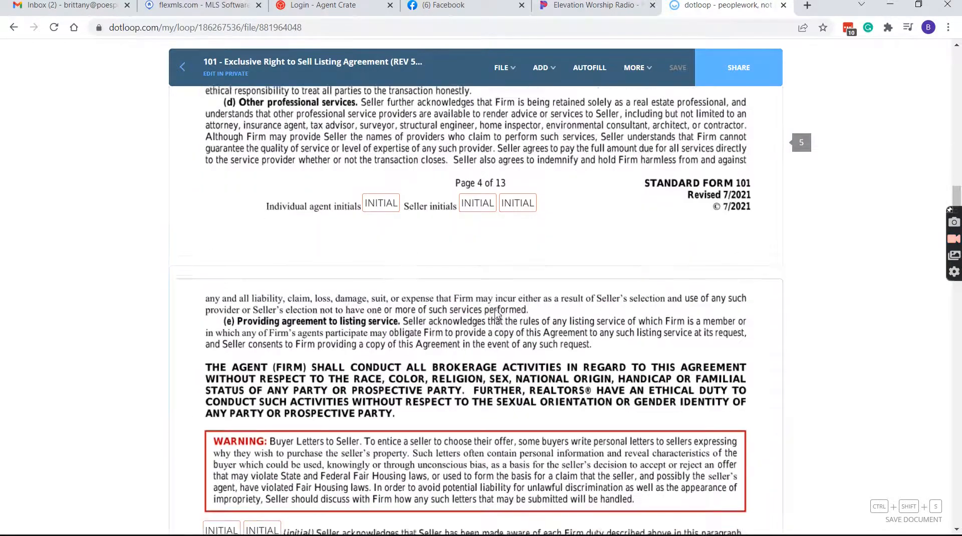
scroll(331, 387, "down", 3)
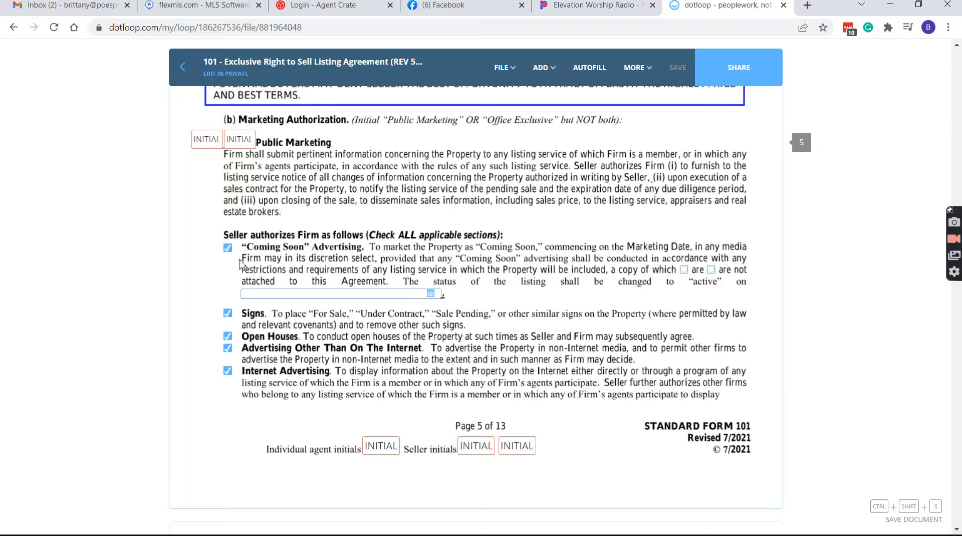
scroll(251, 421, "down", 10)
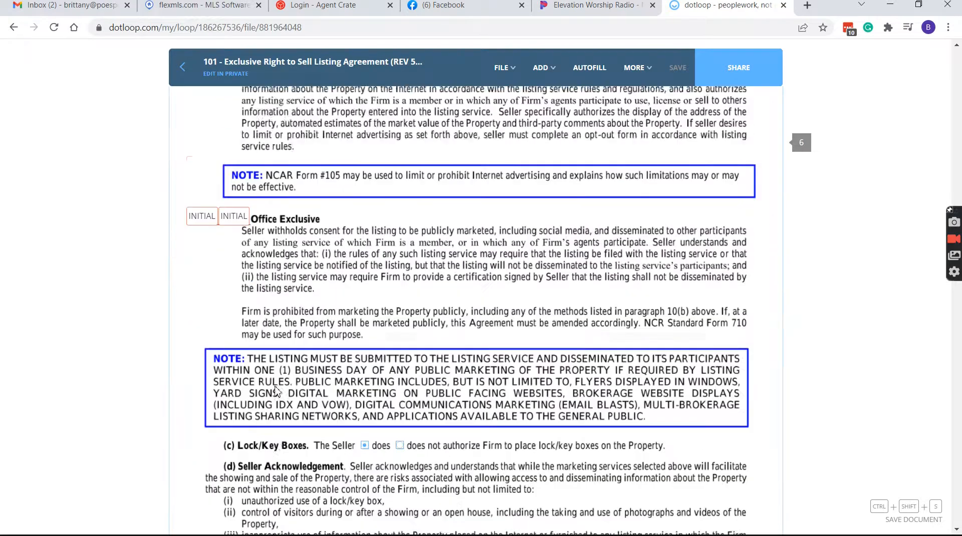
scroll(277, 391, "down", 3)
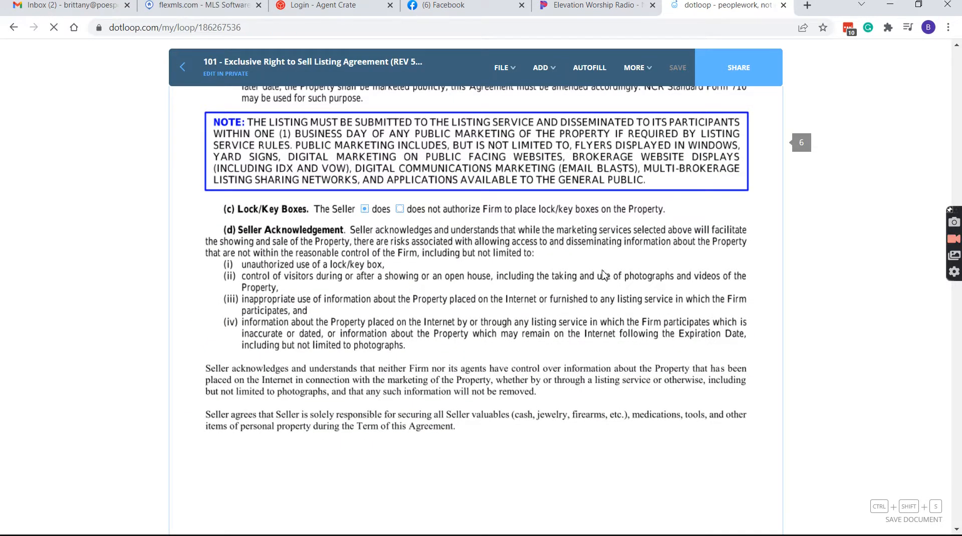
scroll(603, 276, "down", 1)
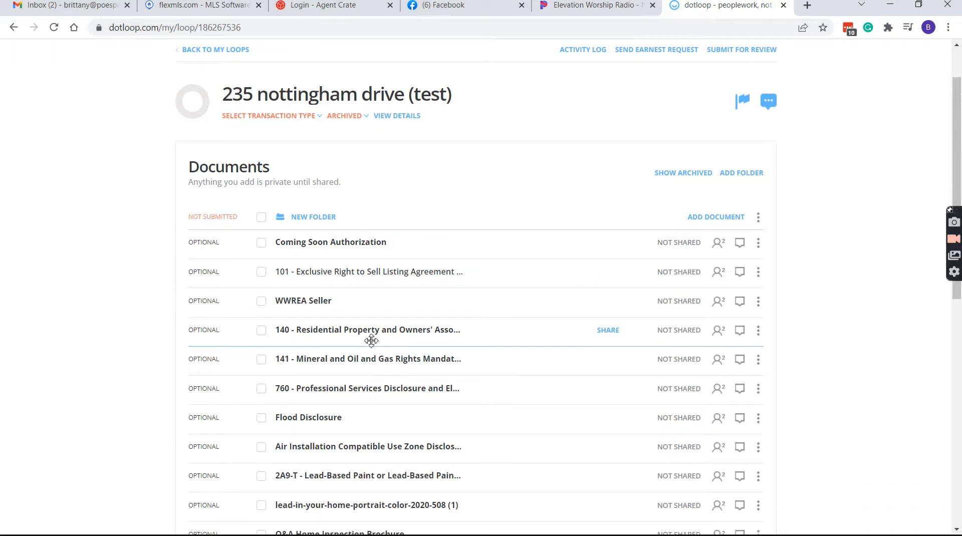
scroll(466, 275, "down", 2)
scroll(530, 251, "up", 1)
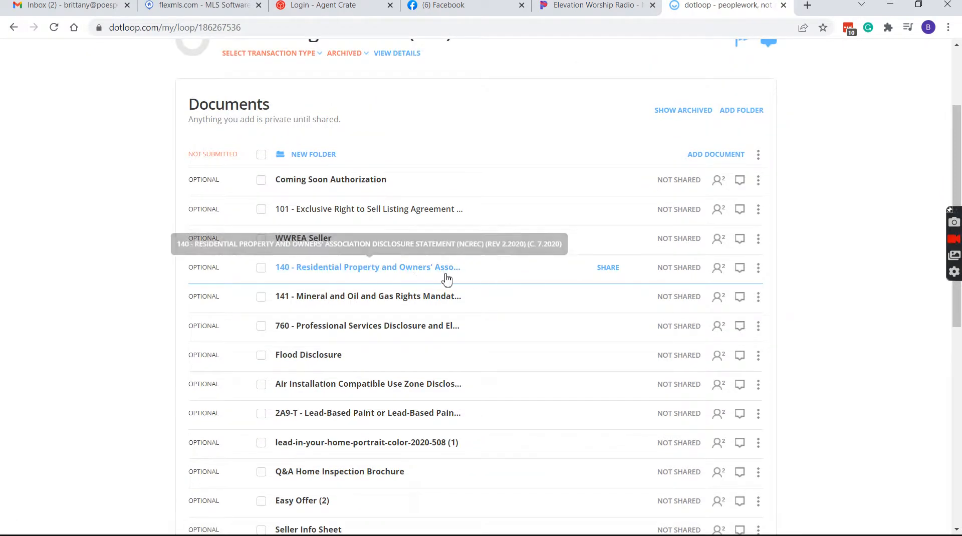
scroll(477, 312, "down", 2)
scroll(571, 357, "down", 1)
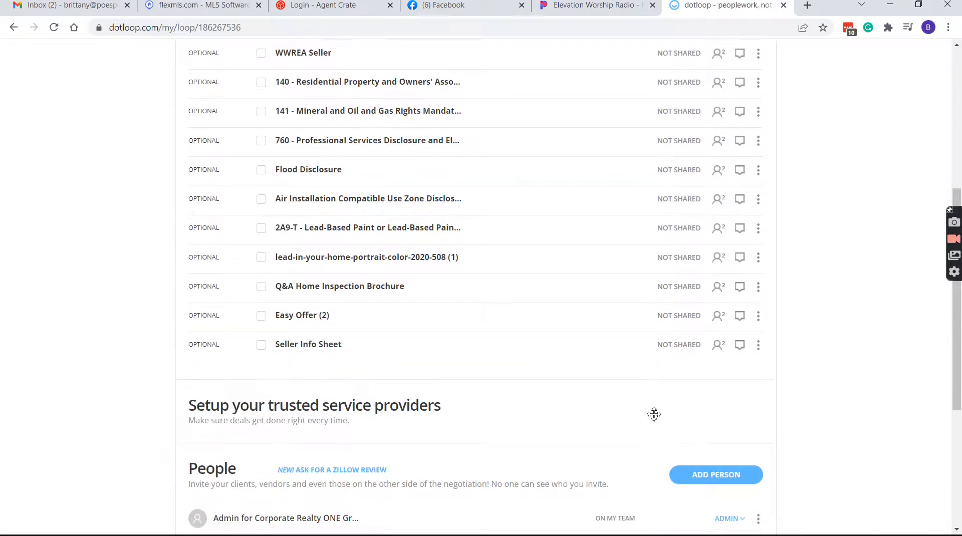
scroll(426, 438, "up", 5)
scroll(397, 266, "down", 4)
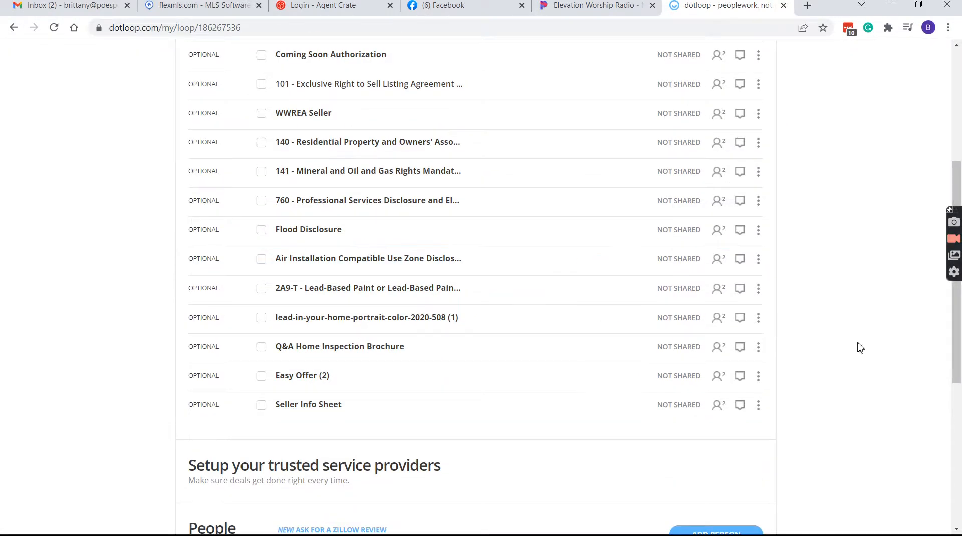
scroll(860, 348, "up", 5)
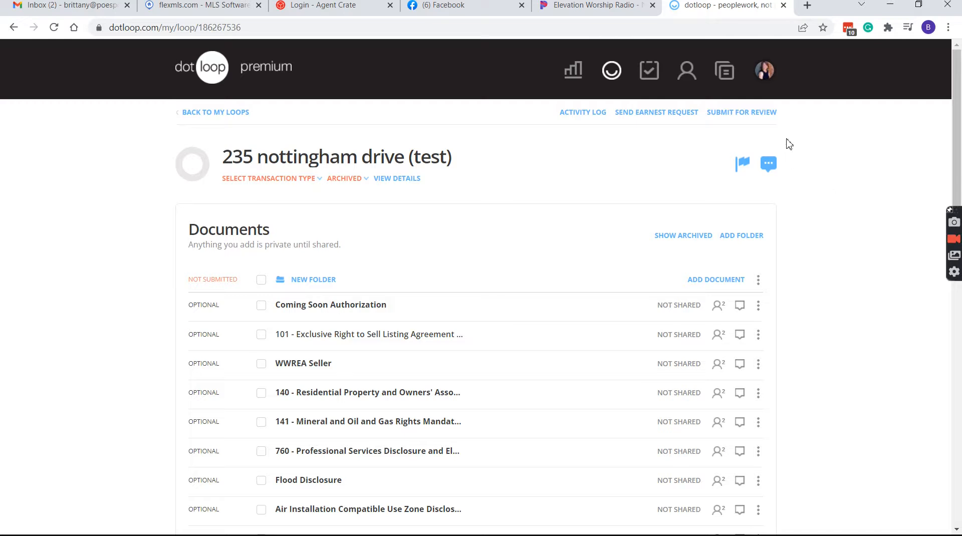